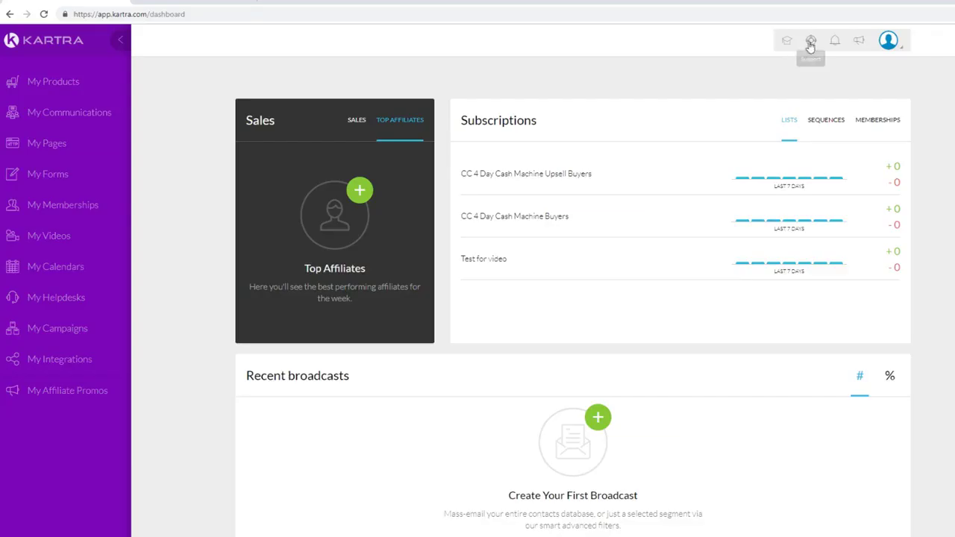
# Look through the support topics in the Kartra Wiki and close it.
pyautogui.click(810, 36)
pyautogui.scroll(-2, 741, 215)
pyautogui.scroll(2, 761, 187)
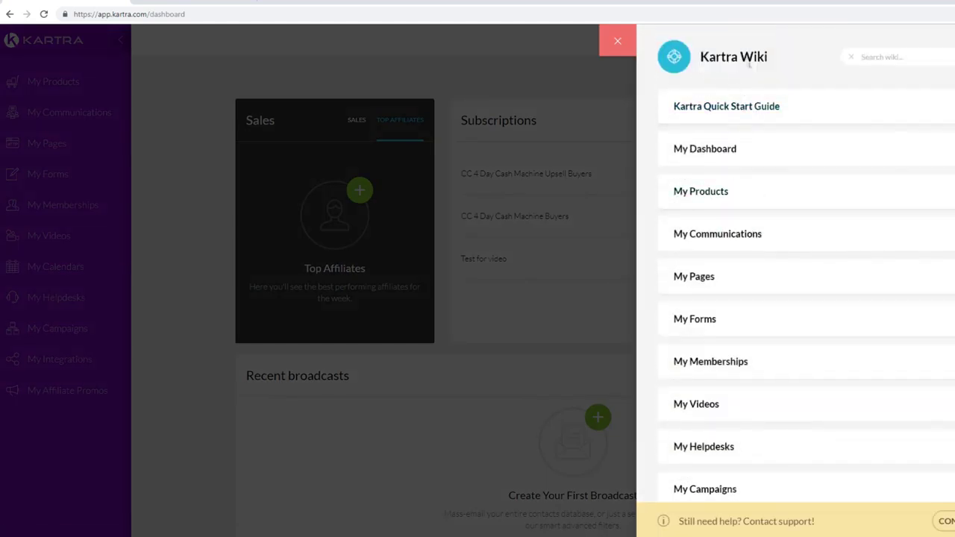
pyautogui.scroll(-2, 746, 141)
pyautogui.scroll(2, 724, 252)
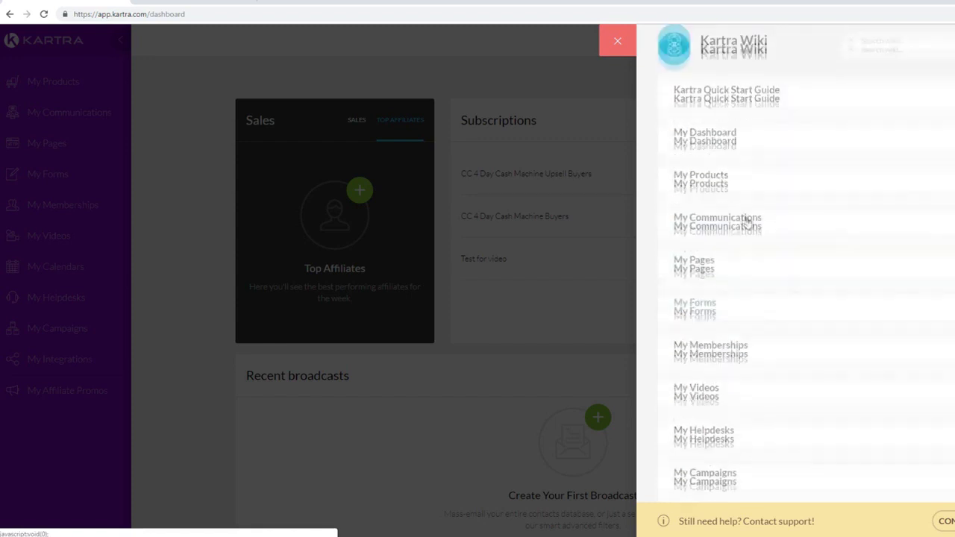
pyautogui.scroll(-1, 744, 198)
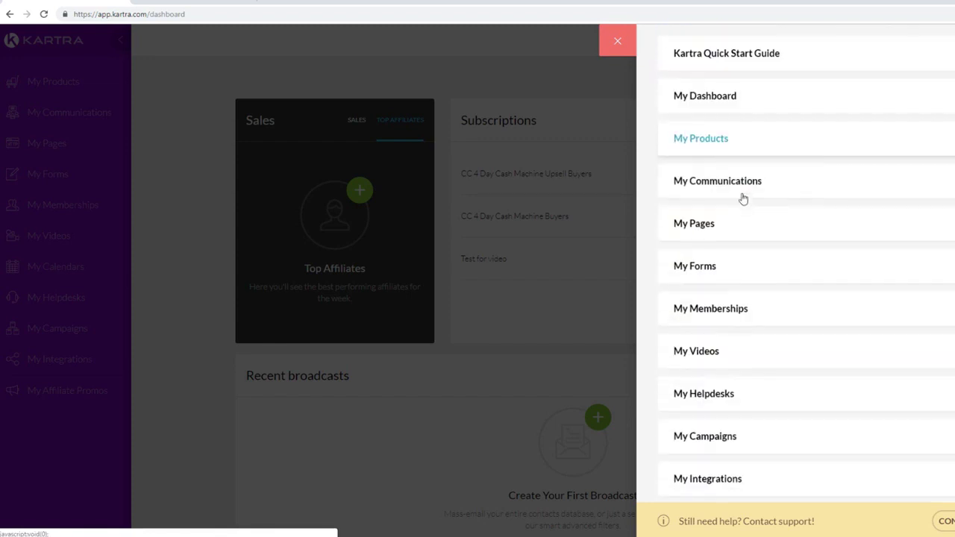
pyautogui.scroll(1, 742, 198)
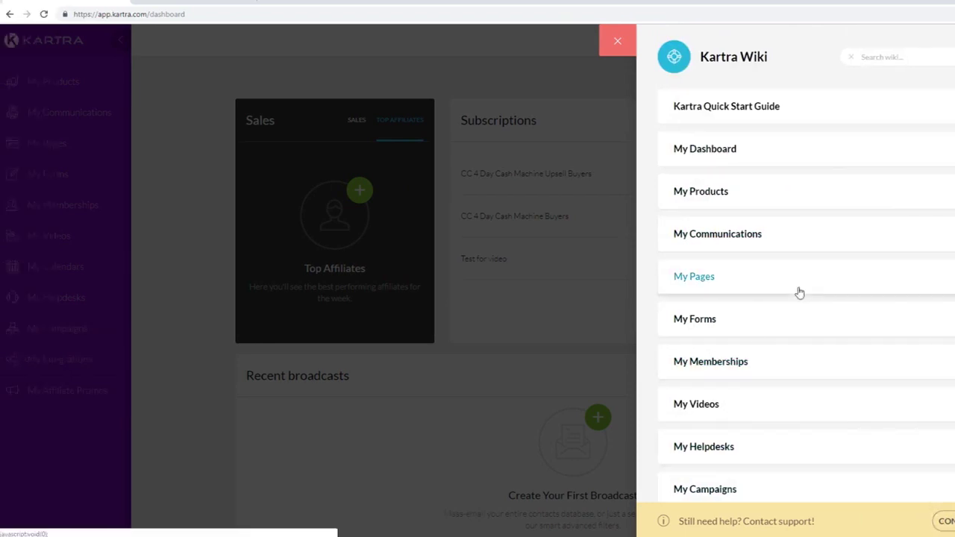
pyautogui.click(604, 53)
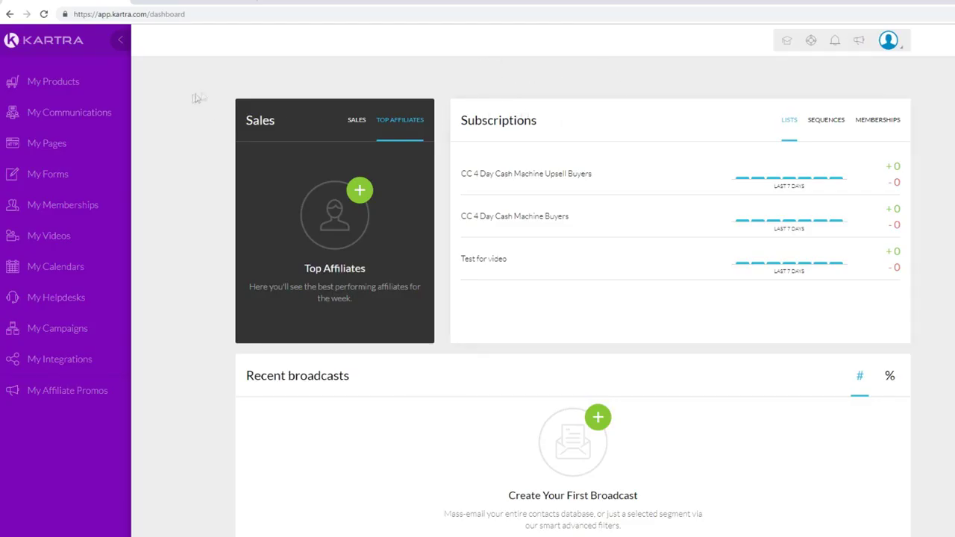
# Filter the available integrations to show only the Payment type.
pyautogui.click(49, 361)
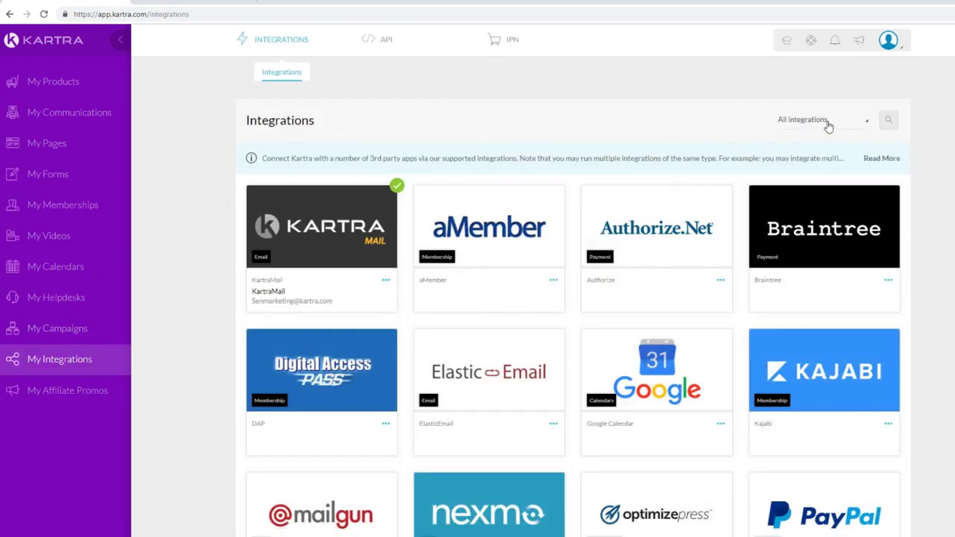
pyautogui.click(827, 122)
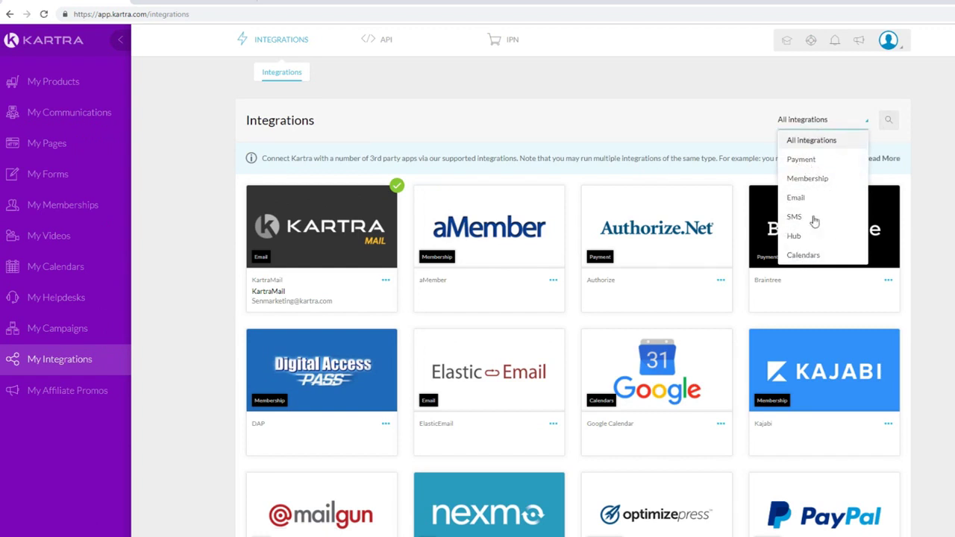
pyautogui.click(801, 160)
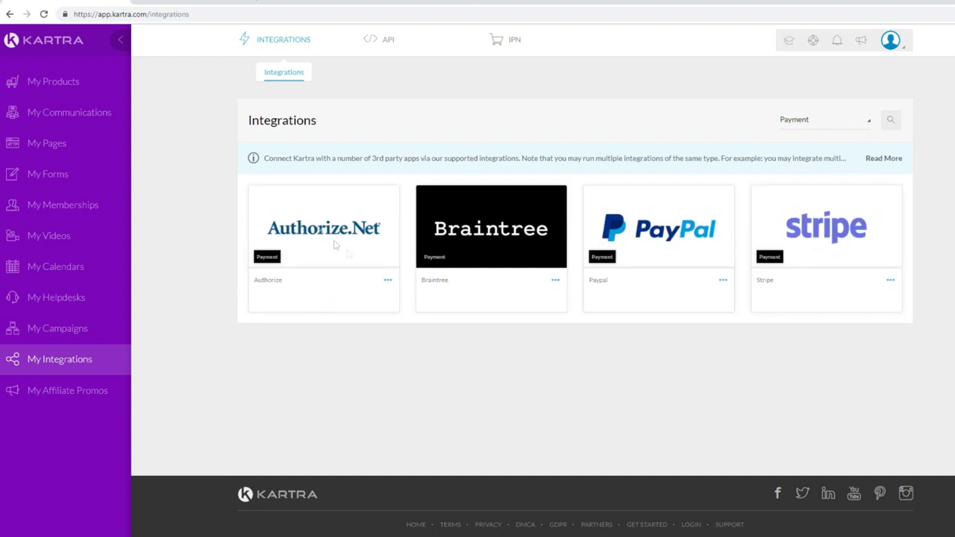
# Look through the product, affiliate and sales analytics pages, and the communications lists and options.
pyautogui.click(63, 89)
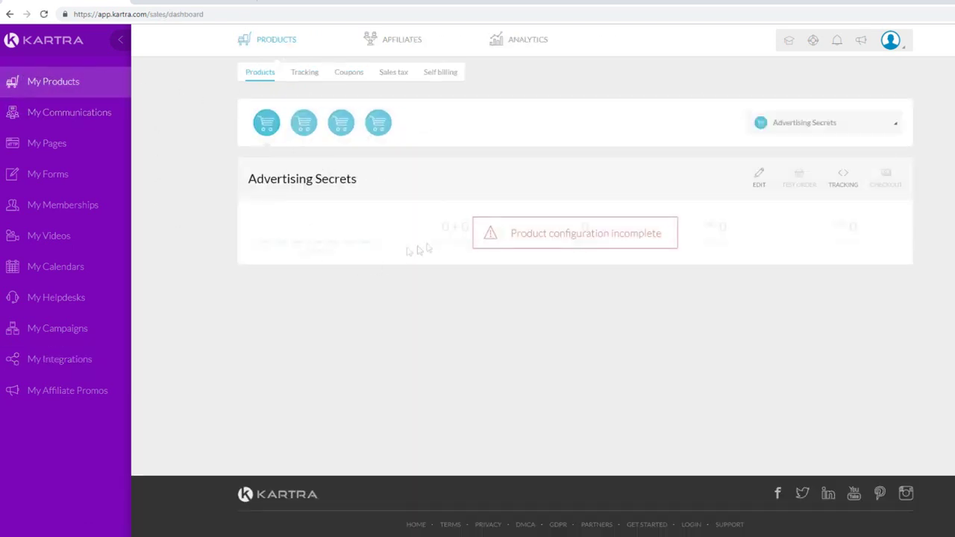
pyautogui.click(405, 46)
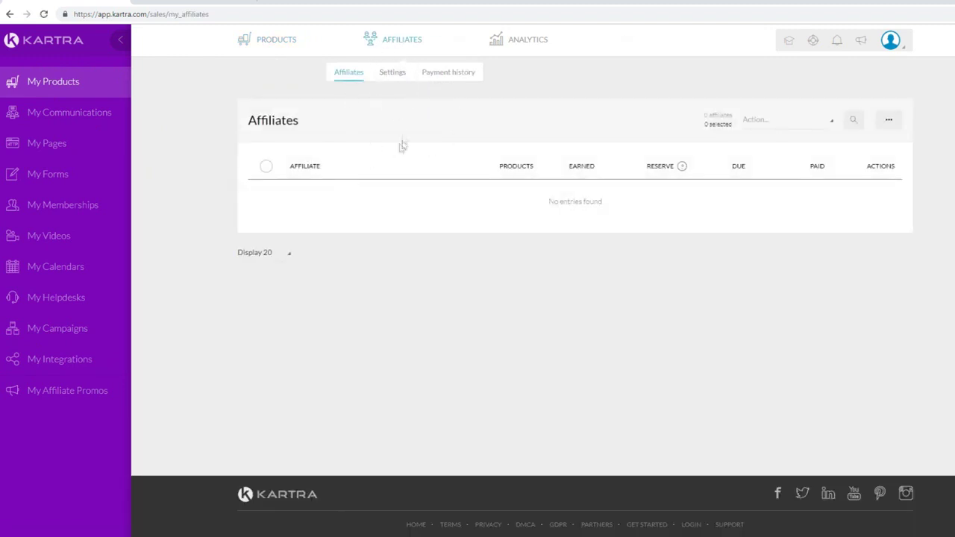
pyautogui.click(514, 40)
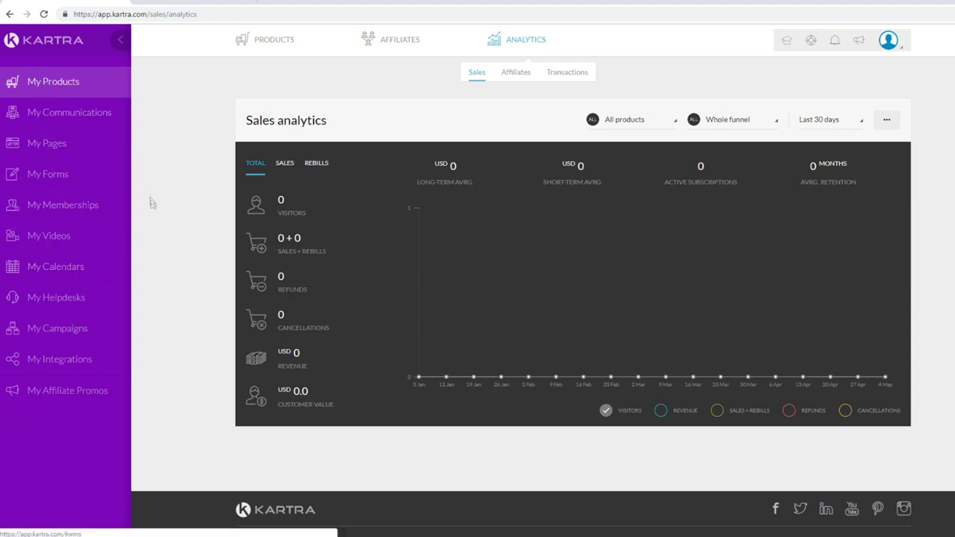
pyautogui.click(57, 121)
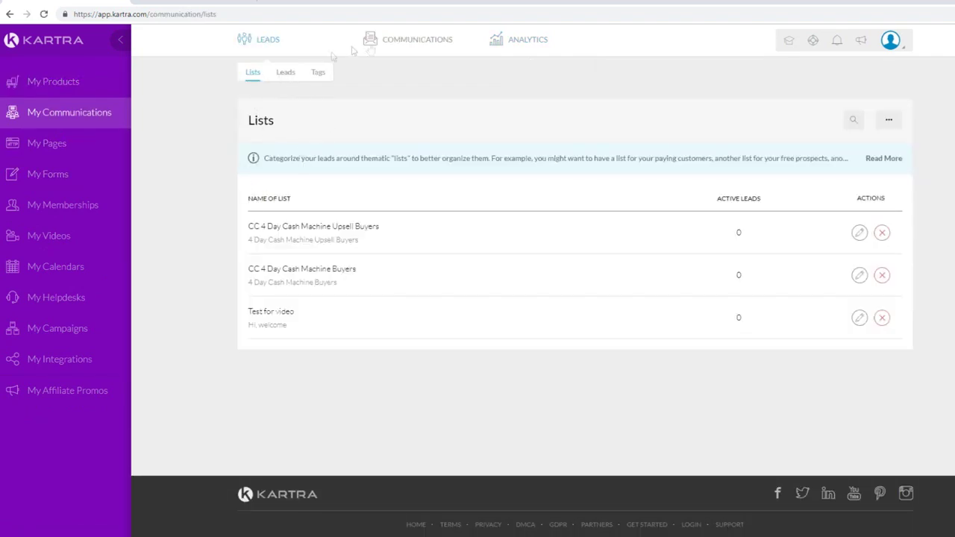
pyautogui.moveTo(415, 43)
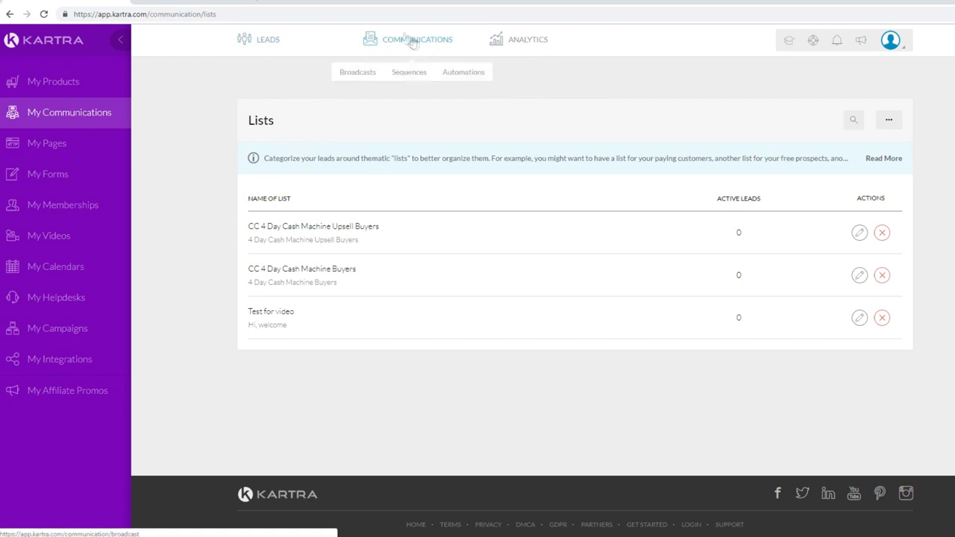
# Create a new opt-in form named "karta form" and remove its First name field.
pyautogui.click(94, 147)
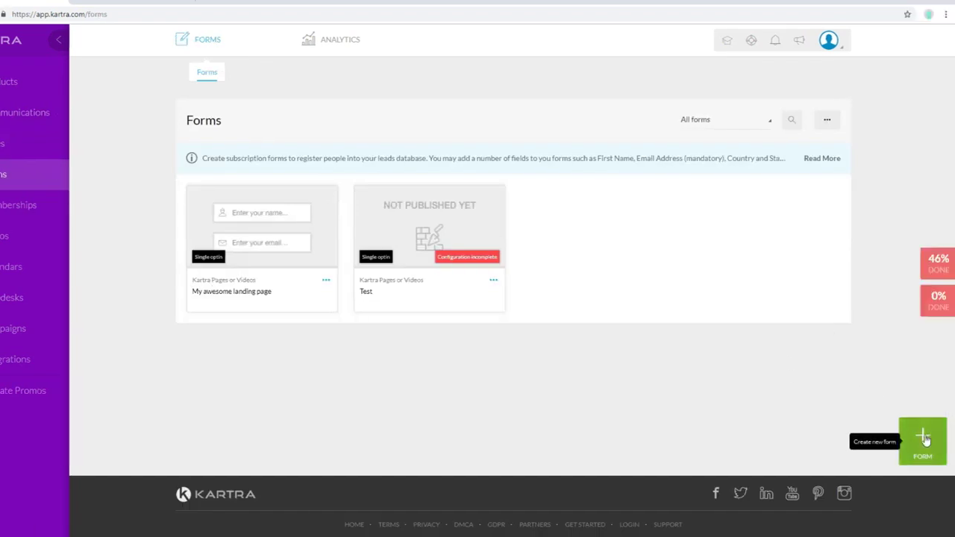
pyautogui.click(923, 441)
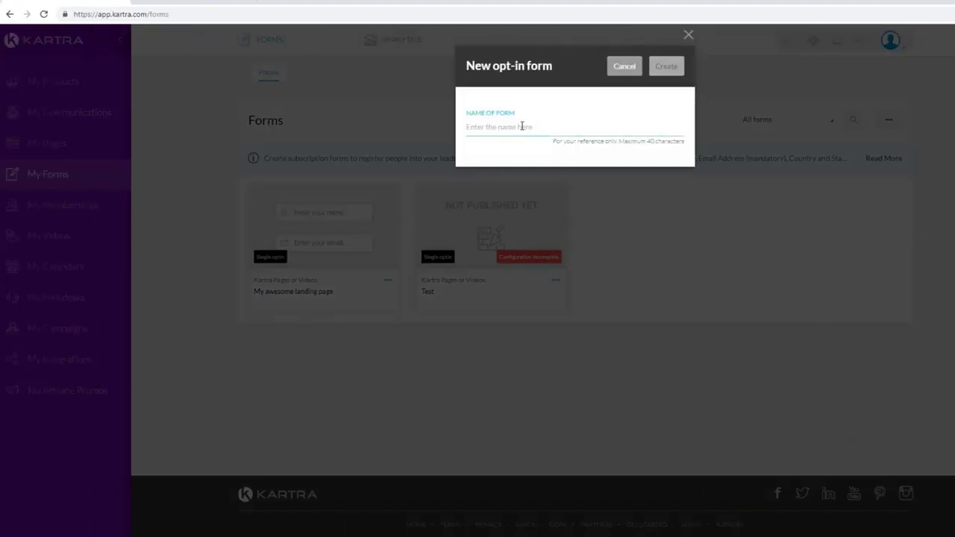
pyautogui.write('karta form')
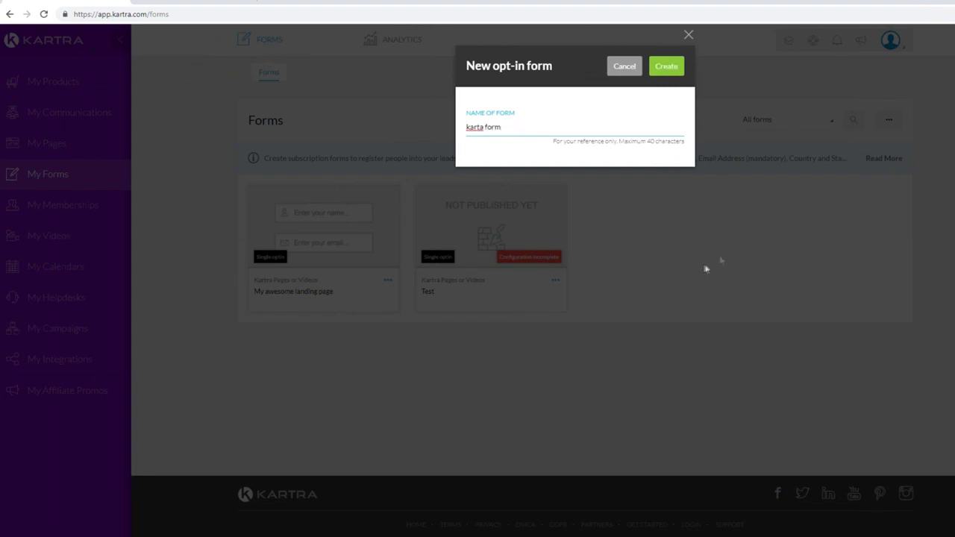
pyautogui.click(677, 67)
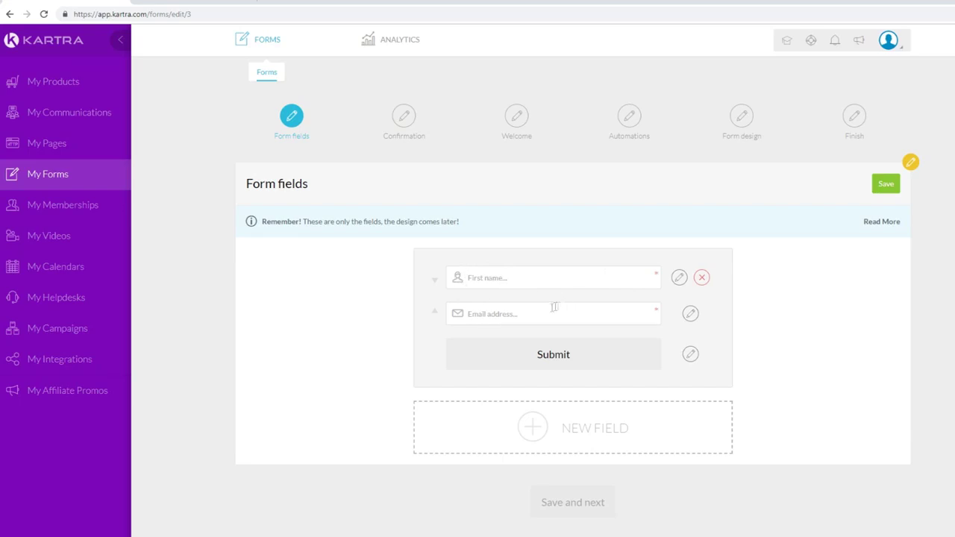
pyautogui.click(701, 277)
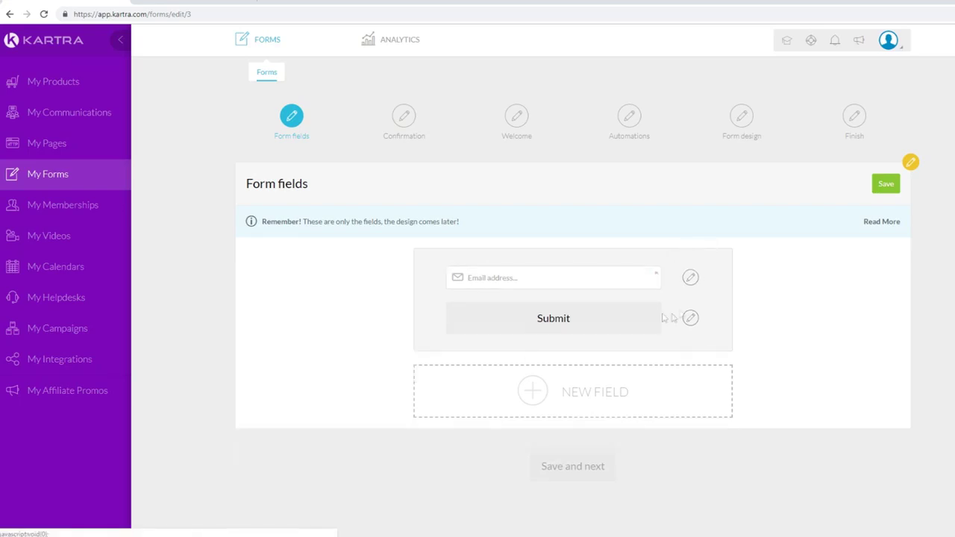
pyautogui.click(532, 390)
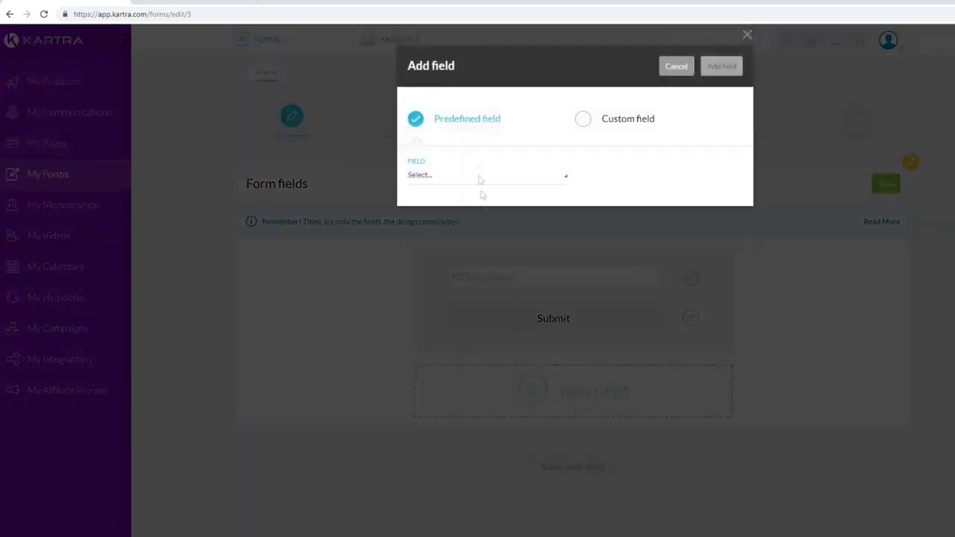
pyautogui.click(454, 174)
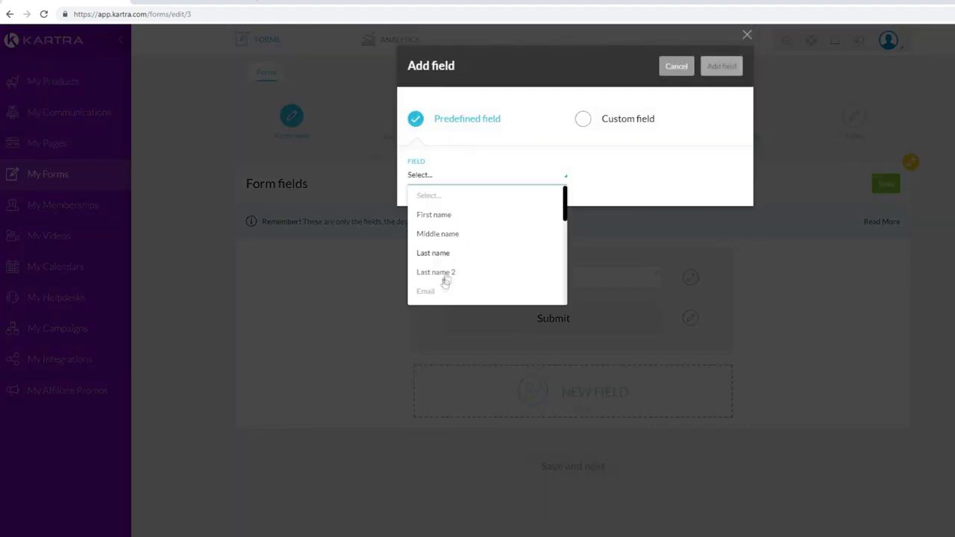
pyautogui.click(509, 142)
pyautogui.click(677, 66)
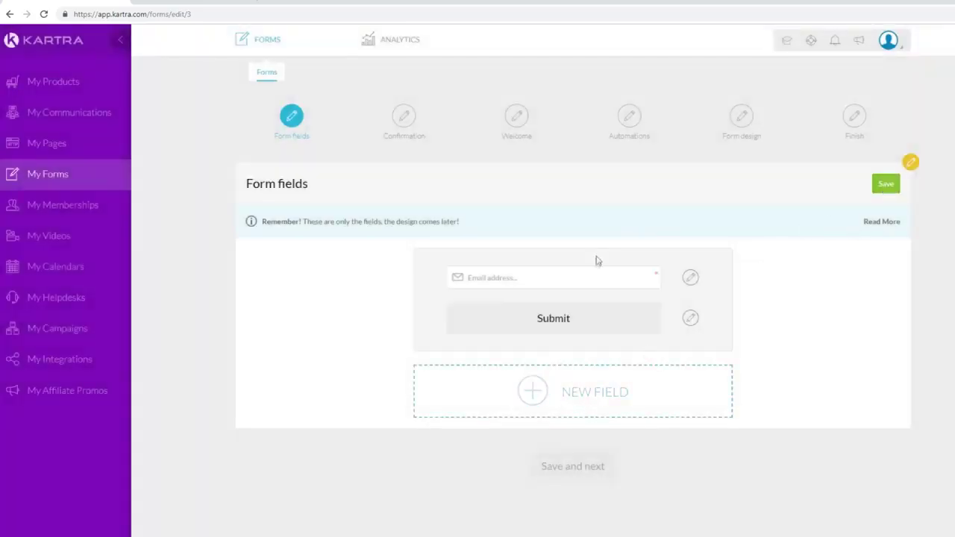
# Save the form fields and set the form's confirmation type to Single opt-in.
pyautogui.click(886, 183)
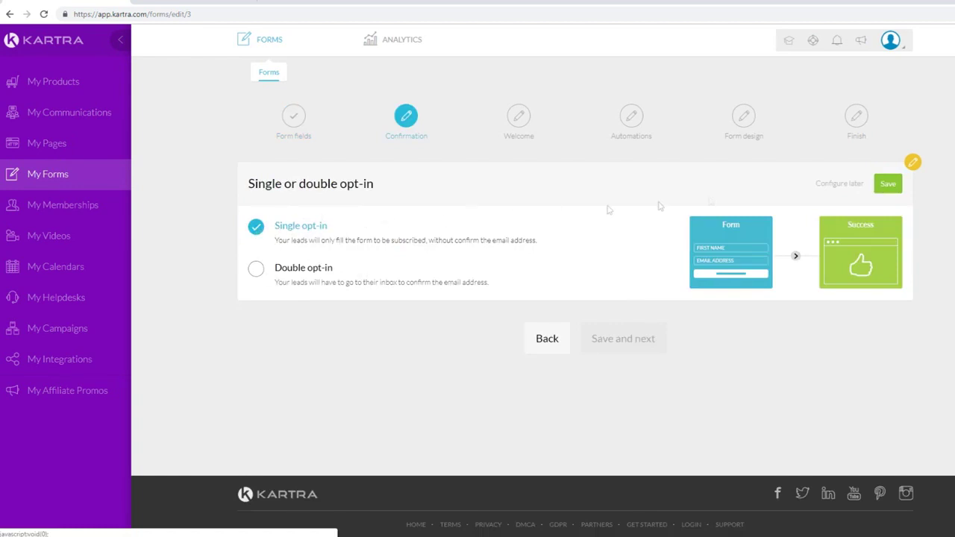
pyautogui.click(885, 183)
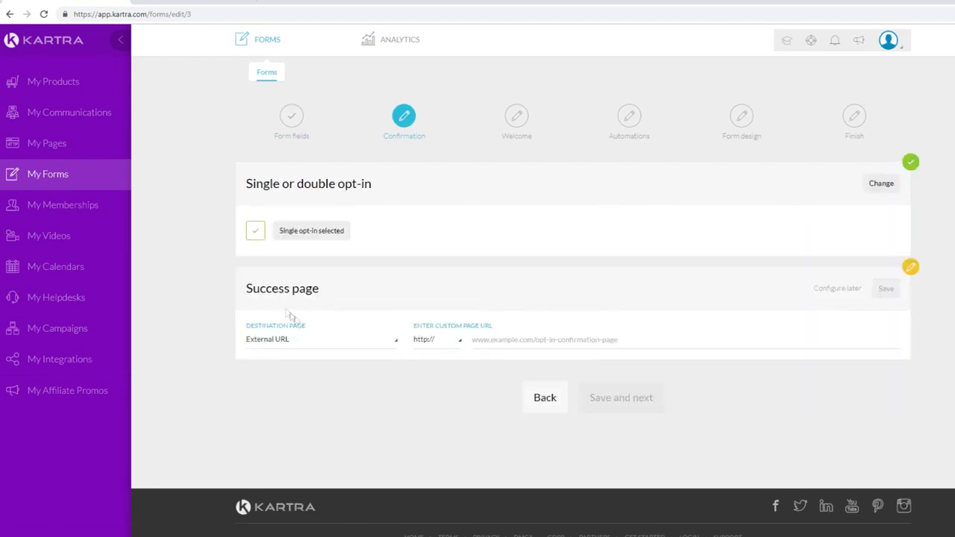
# Set the success page to the Kartra page "CC 4 Day Cash Machine Upsell TY" from the 4 Day Cash Machine category and save the confirmation stage.
pyautogui.click(301, 345)
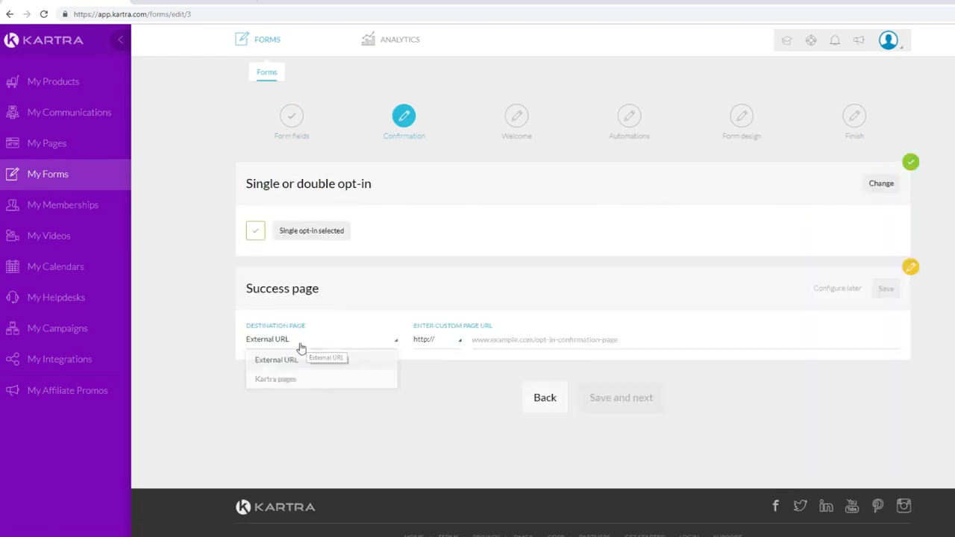
pyautogui.click(290, 381)
pyautogui.click(441, 347)
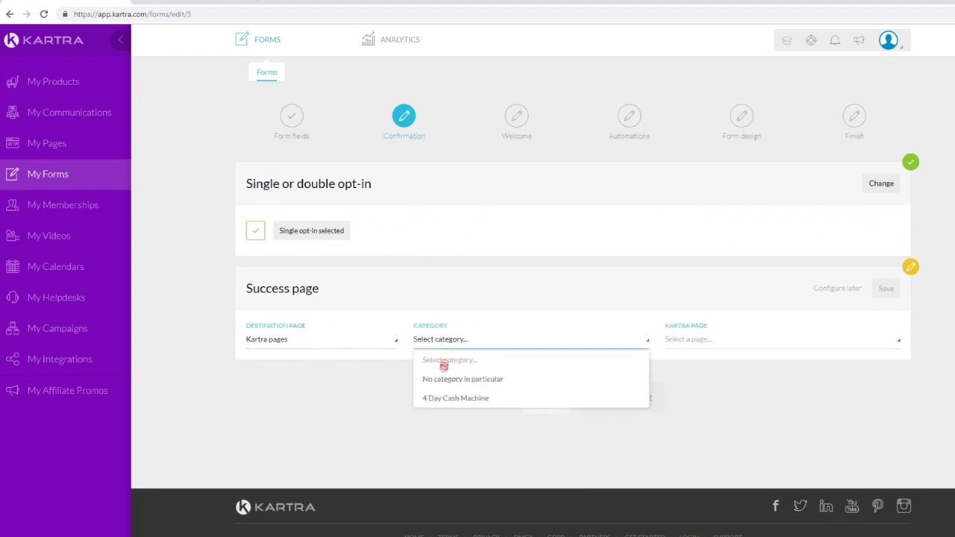
pyautogui.click(709, 341)
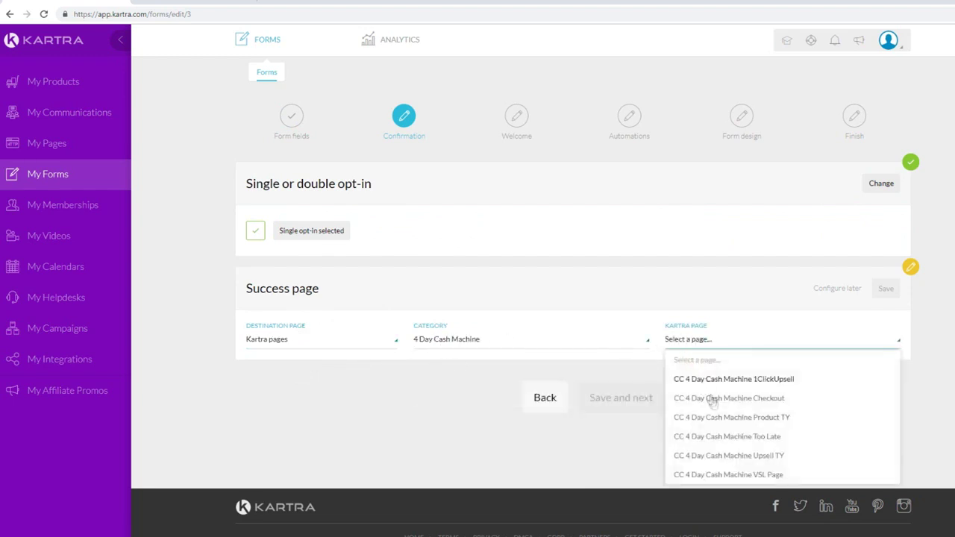
pyautogui.click(738, 457)
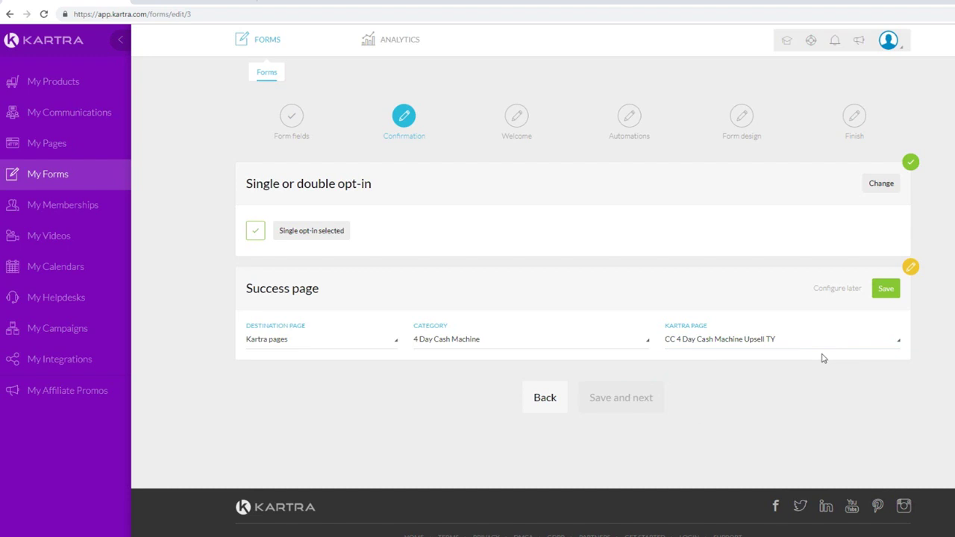
pyautogui.click(888, 290)
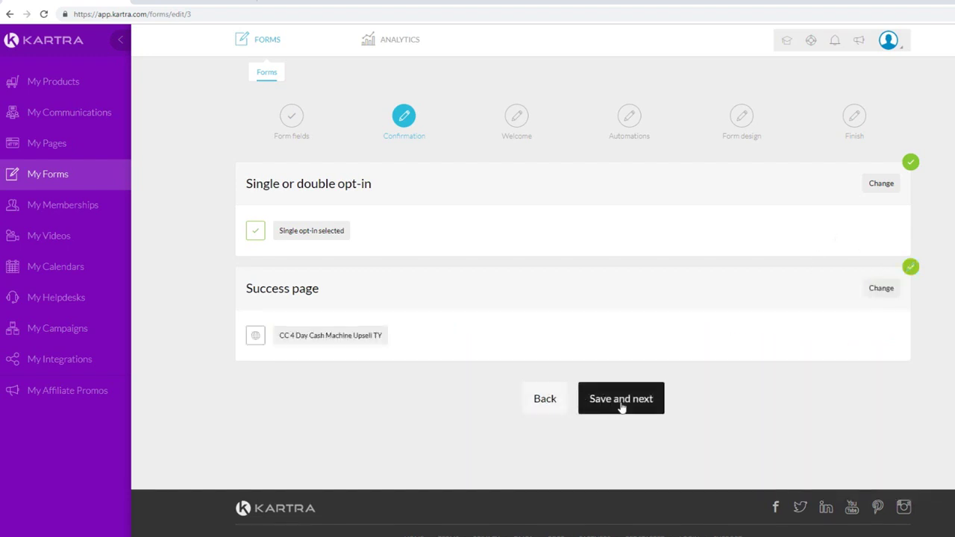
pyautogui.click(621, 400)
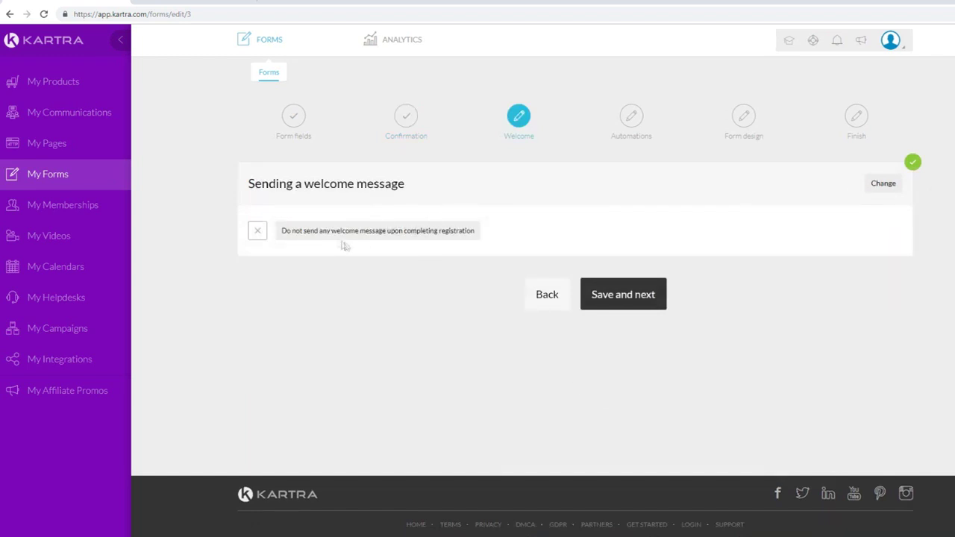
# Save the welcome message setting as "Don't send any" and proceed to the automations stage.
pyautogui.click(881, 184)
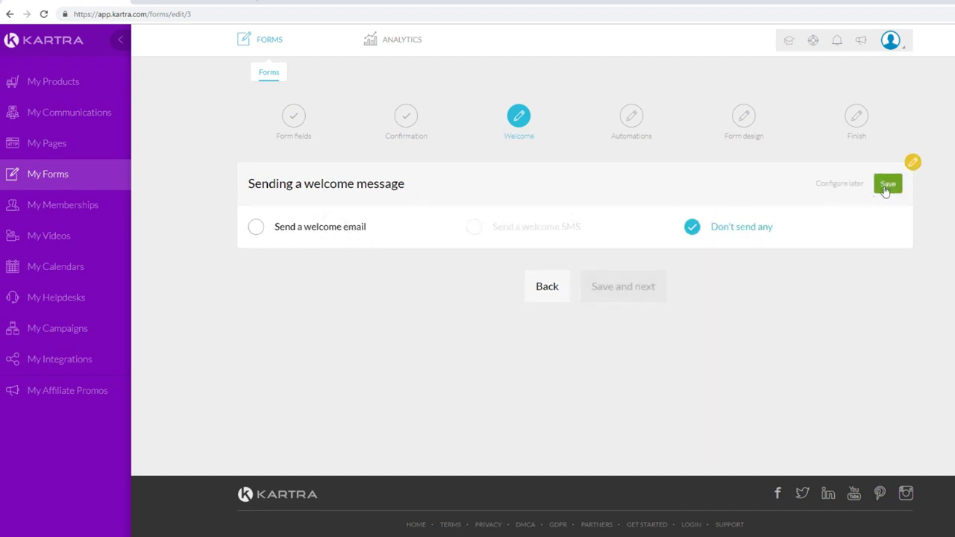
pyautogui.click(887, 184)
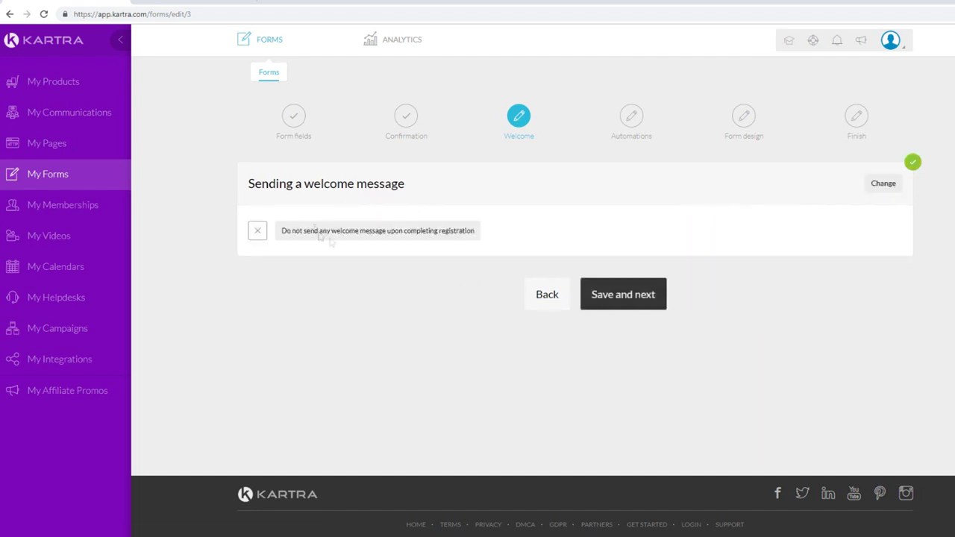
pyautogui.click(625, 299)
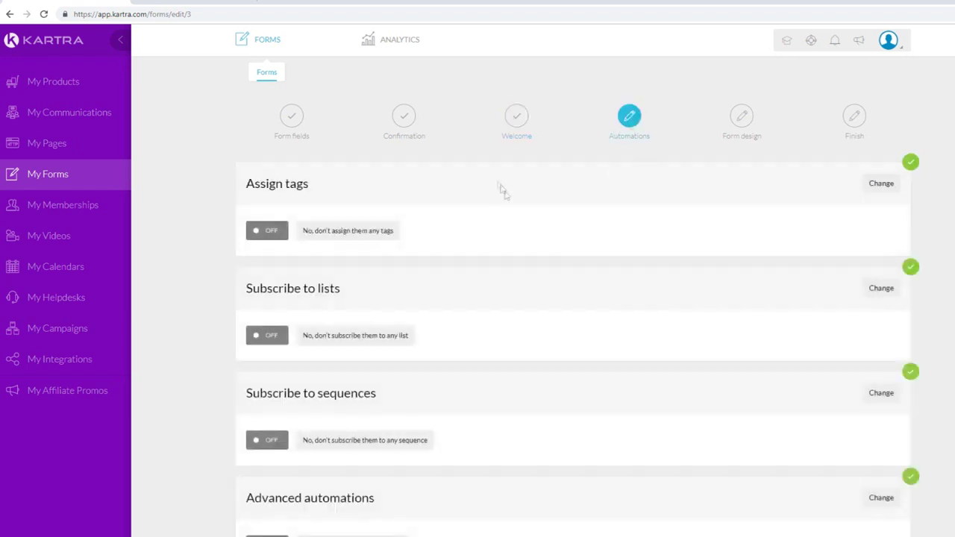
# Review the form's automation settings for tags, lists, sequences and advanced automations.
pyautogui.scroll(-5, 548, 243)
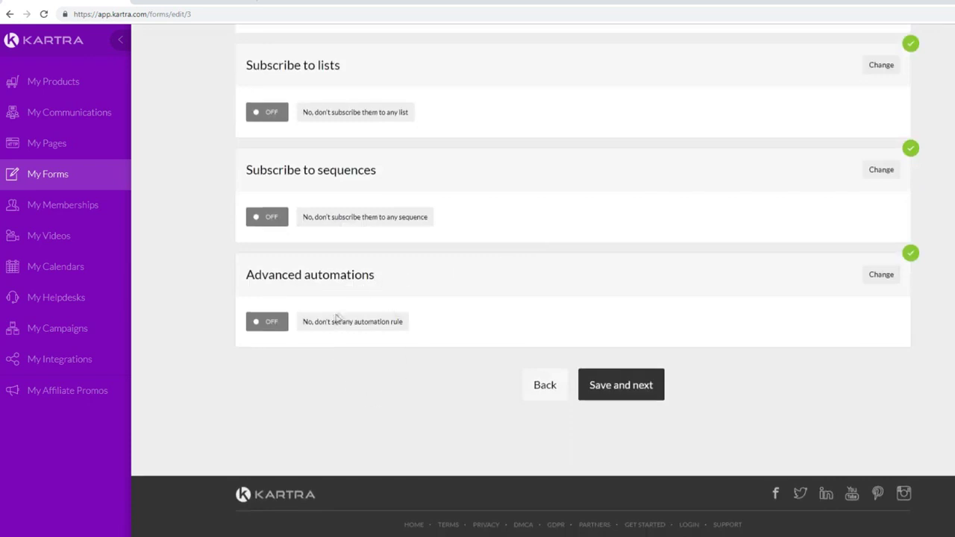
pyautogui.scroll(5, 351, 320)
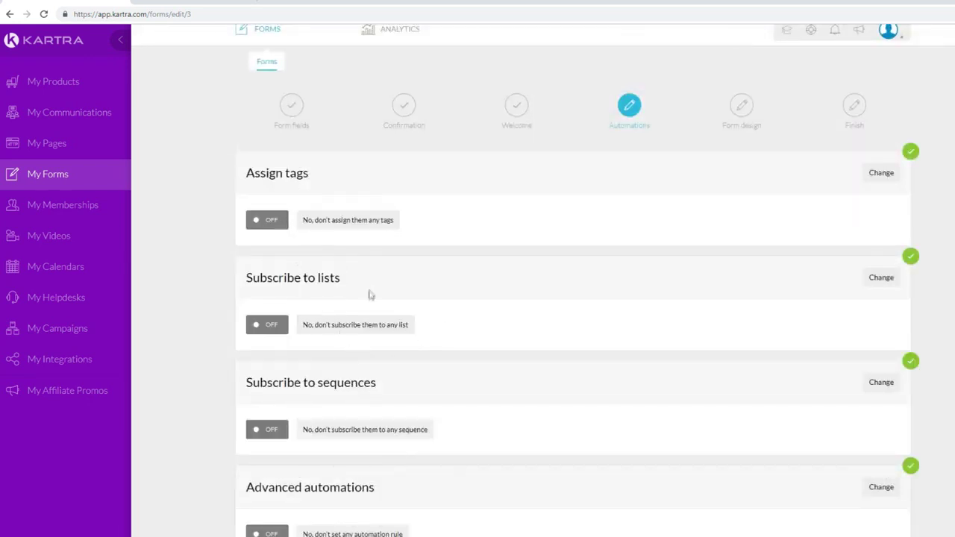
pyautogui.scroll(-2, 336, 305)
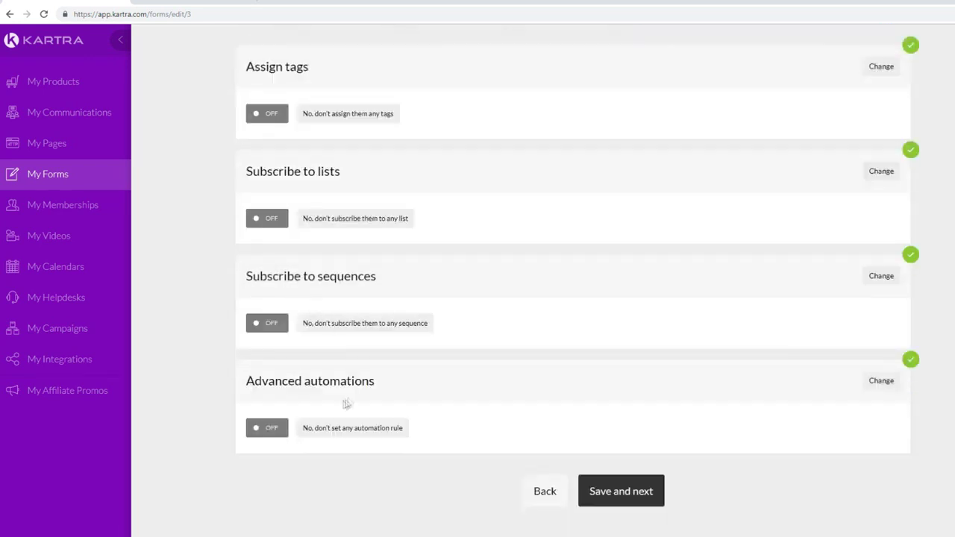
# Finish the form with all automations off and its design set for a Kartra Page, Kartra Video or Kartra Calendar.
pyautogui.scroll(2, 515, 305)
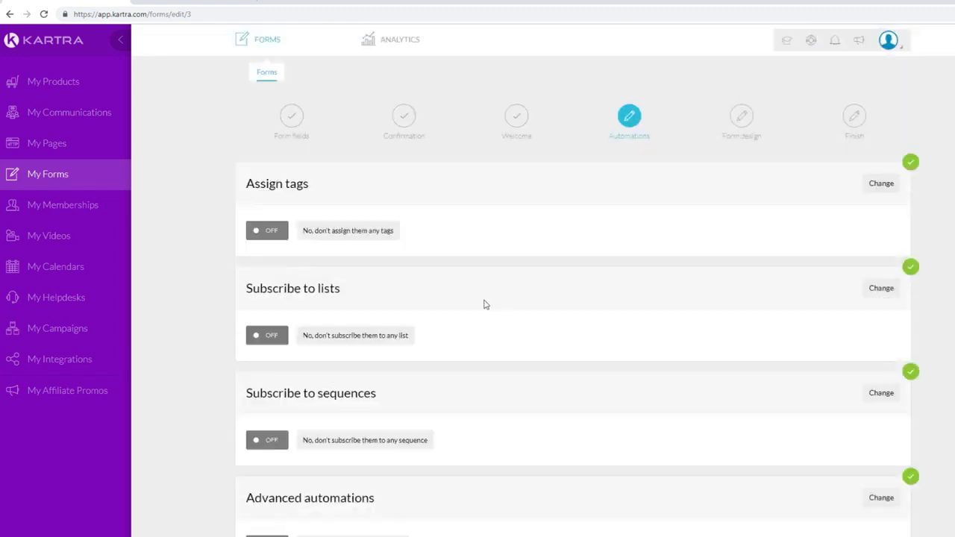
pyautogui.scroll(-4, 522, 215)
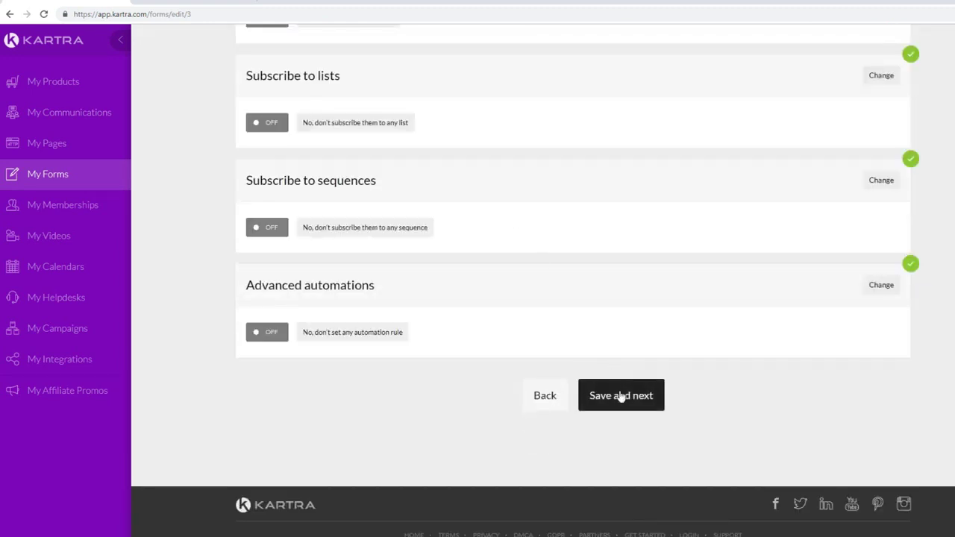
pyautogui.click(620, 396)
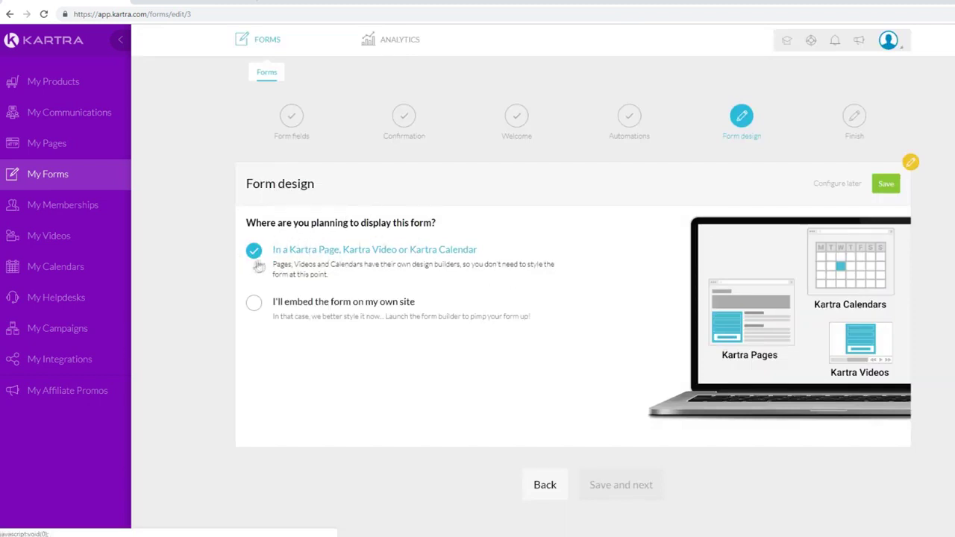
pyautogui.click(886, 184)
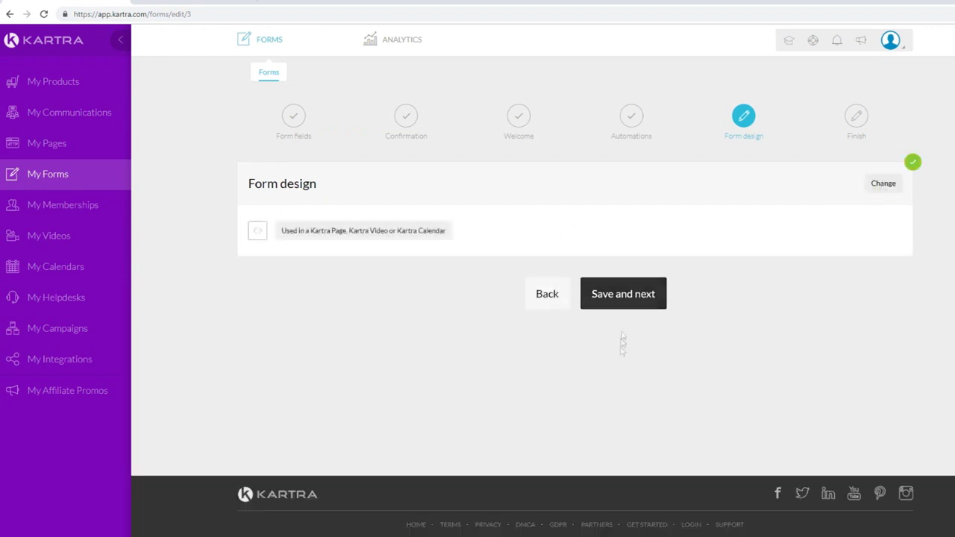
pyautogui.click(627, 297)
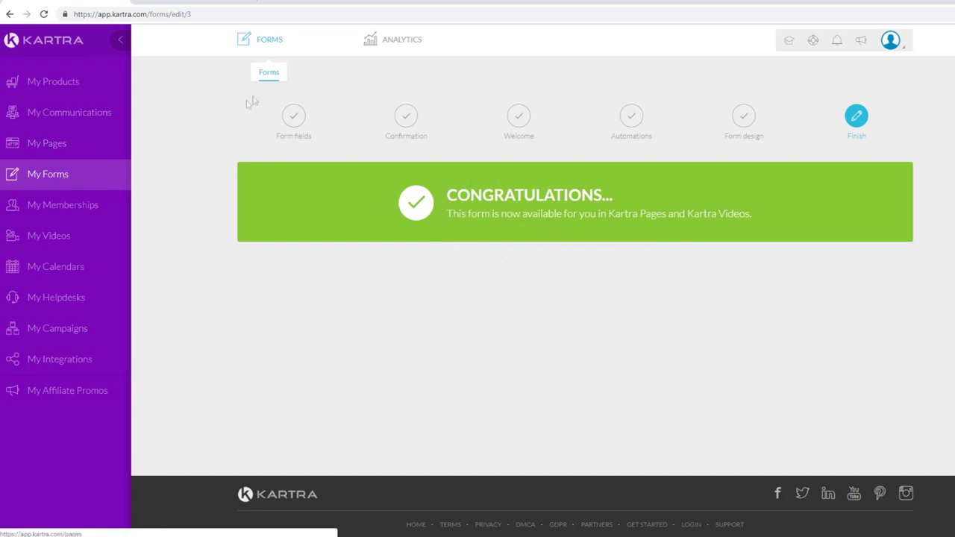
# Start a new page, show the Squeeze Pages templates and launch the builder.
pyautogui.click(261, 47)
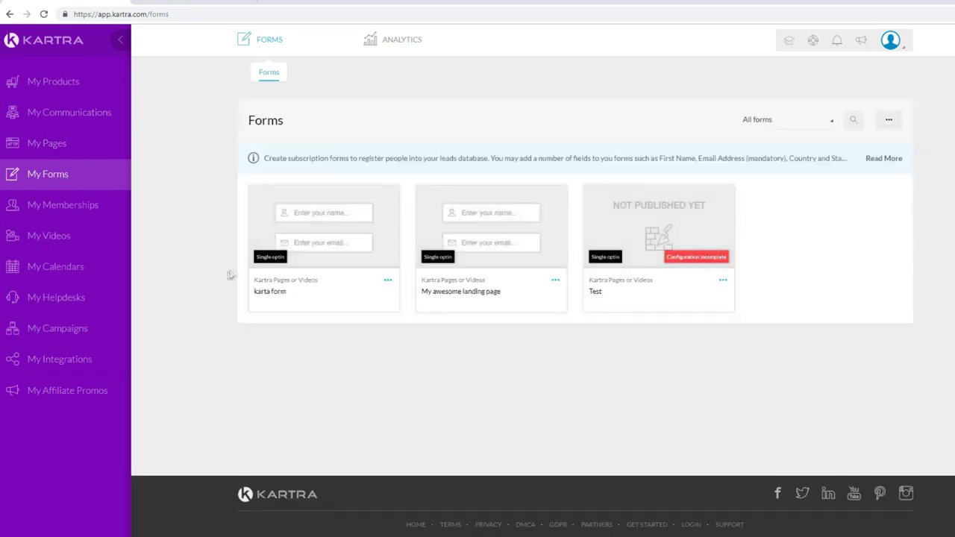
pyautogui.click(85, 149)
pyautogui.click(944, 442)
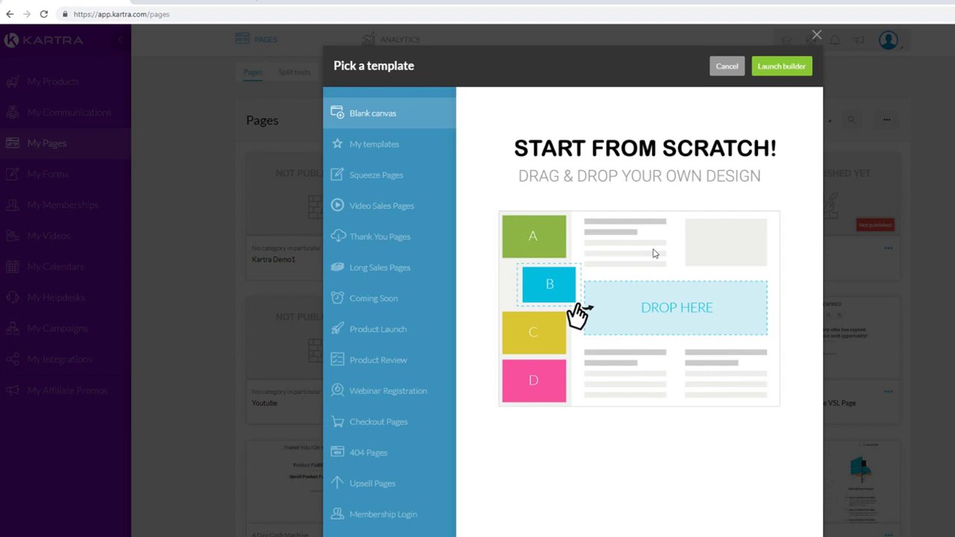
pyautogui.click(418, 179)
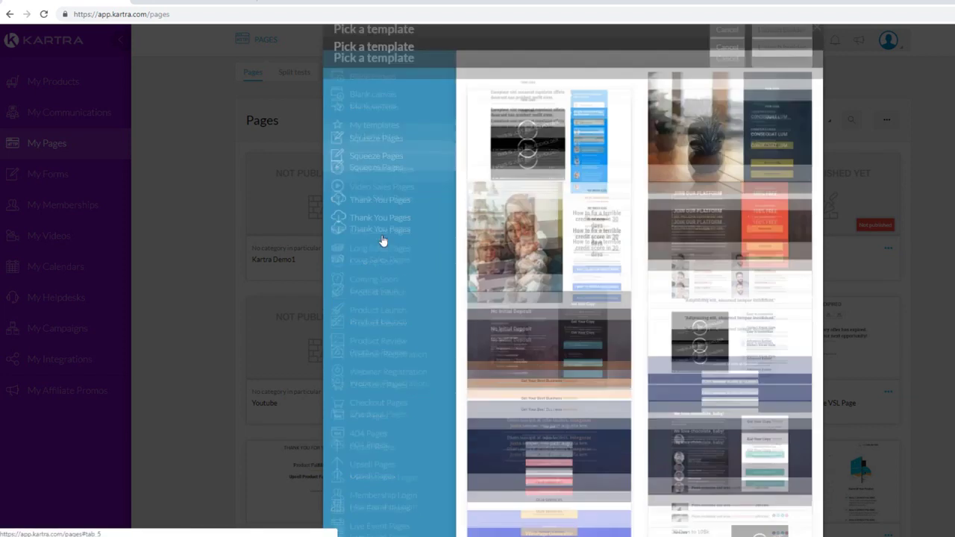
pyautogui.scroll(-4, 552, 276)
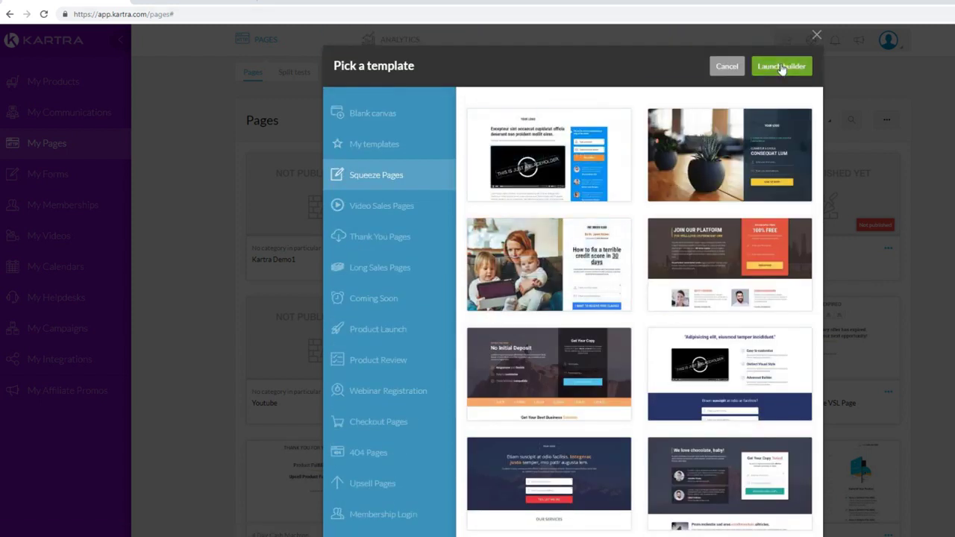
pyautogui.click(781, 66)
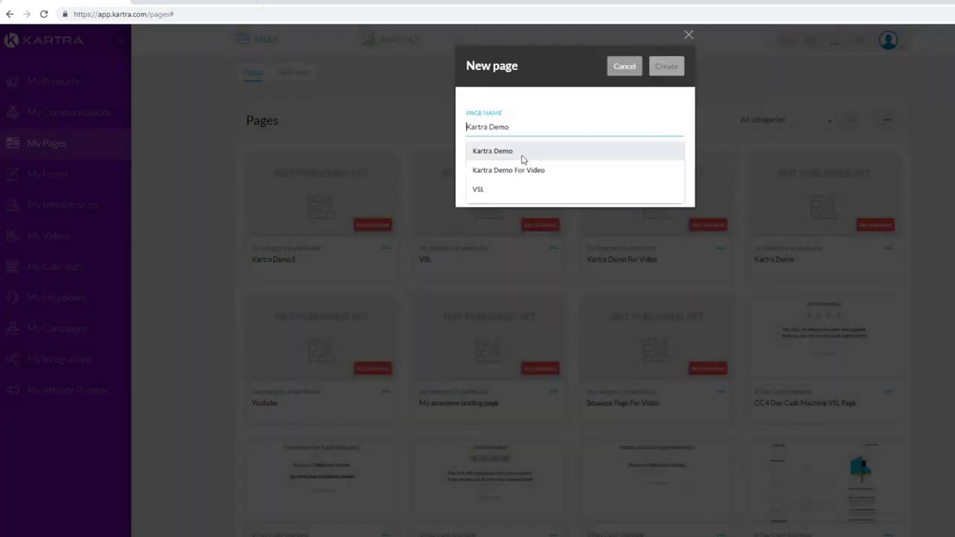
# Create the page with the name "Kartra Demo 4" and the category "No category in particular".
pyautogui.click(522, 159)
pyautogui.click(522, 131)
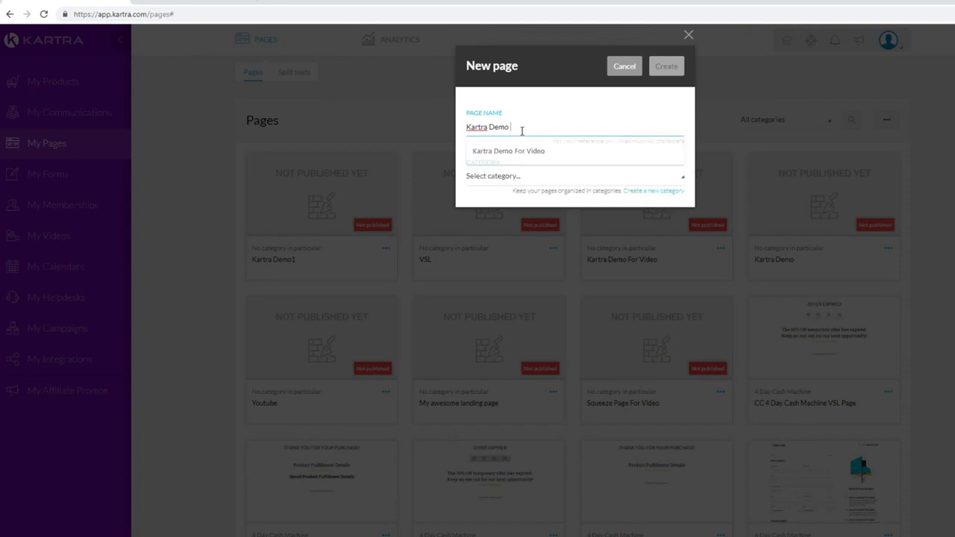
pyautogui.write('4')
pyautogui.click(518, 177)
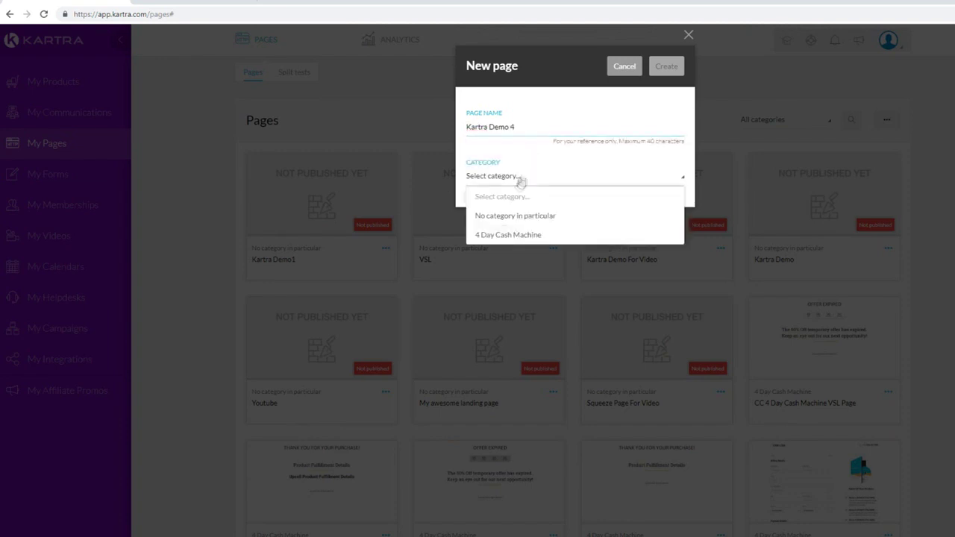
pyautogui.click(507, 216)
pyautogui.click(674, 66)
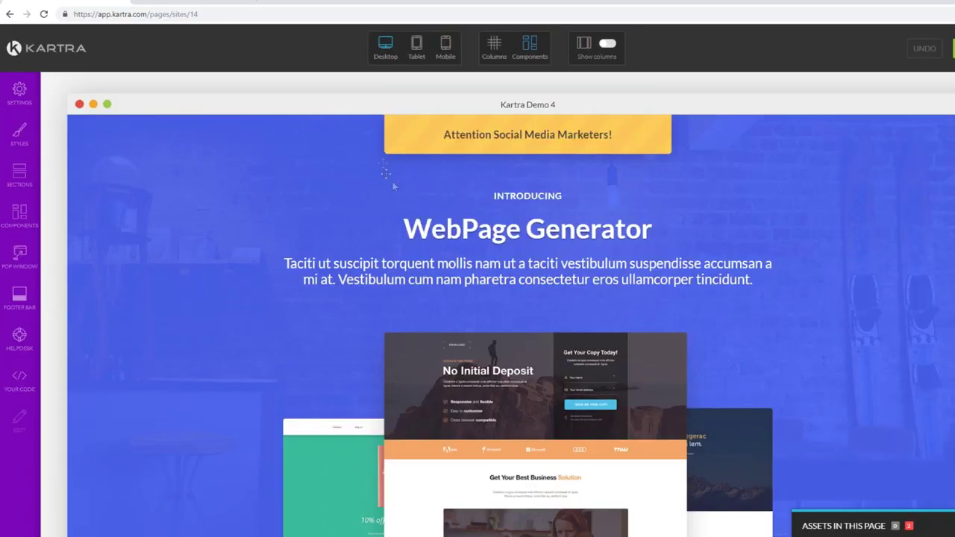
# Link the page's pending opt-in form placeholder to "karta form" and close its configuration.
pyautogui.scroll(-15, 339, 160)
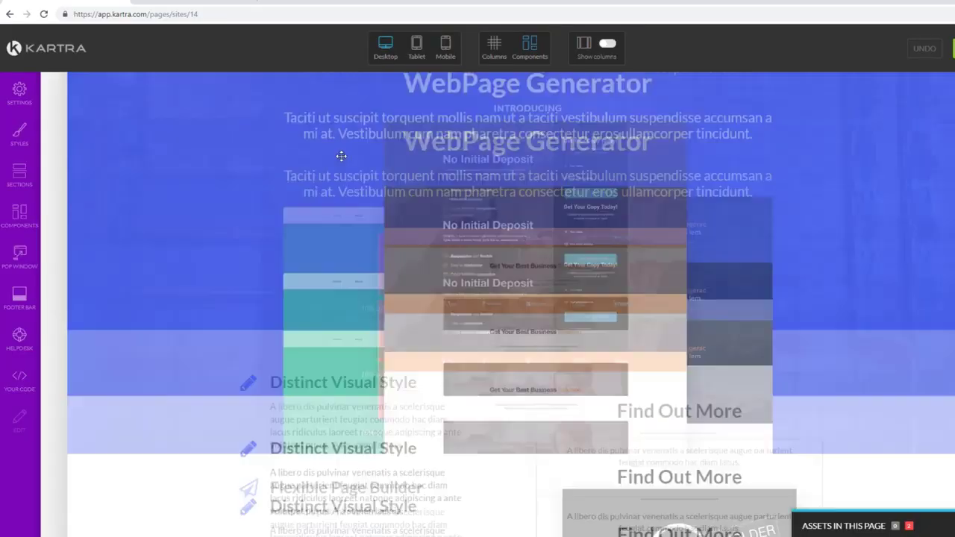
pyautogui.scroll(10, 321, 202)
pyautogui.scroll(10, 314, 220)
pyautogui.scroll(-15, 313, 219)
pyautogui.scroll(15, 313, 220)
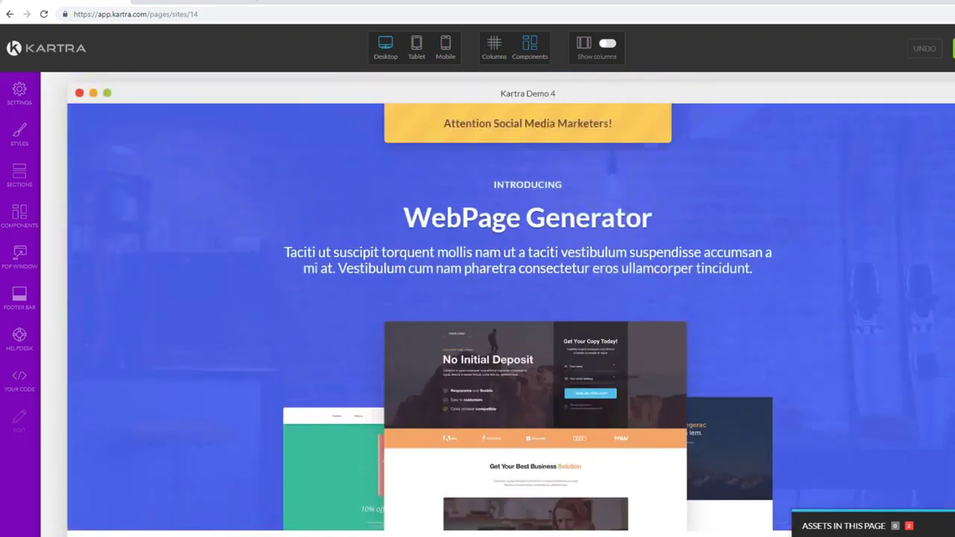
pyautogui.click(922, 526)
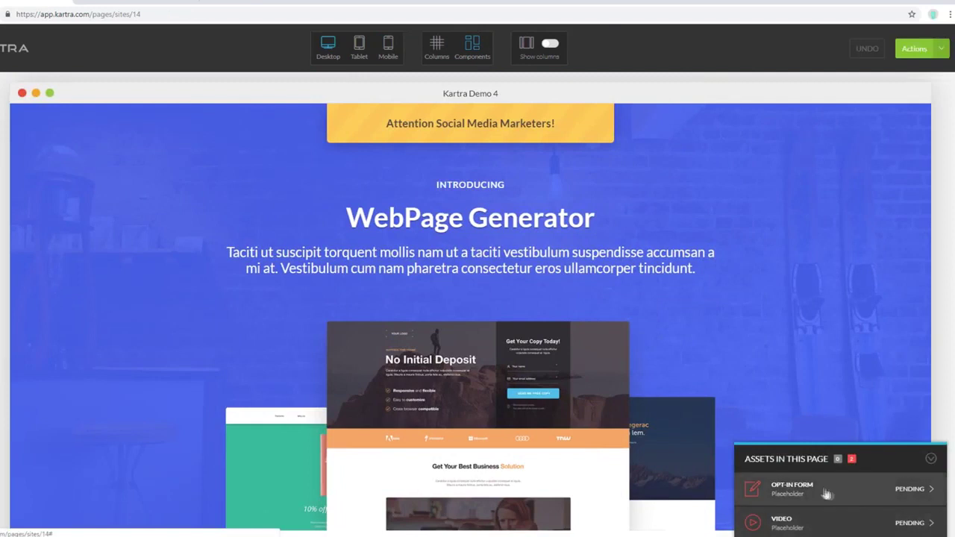
pyautogui.click(899, 490)
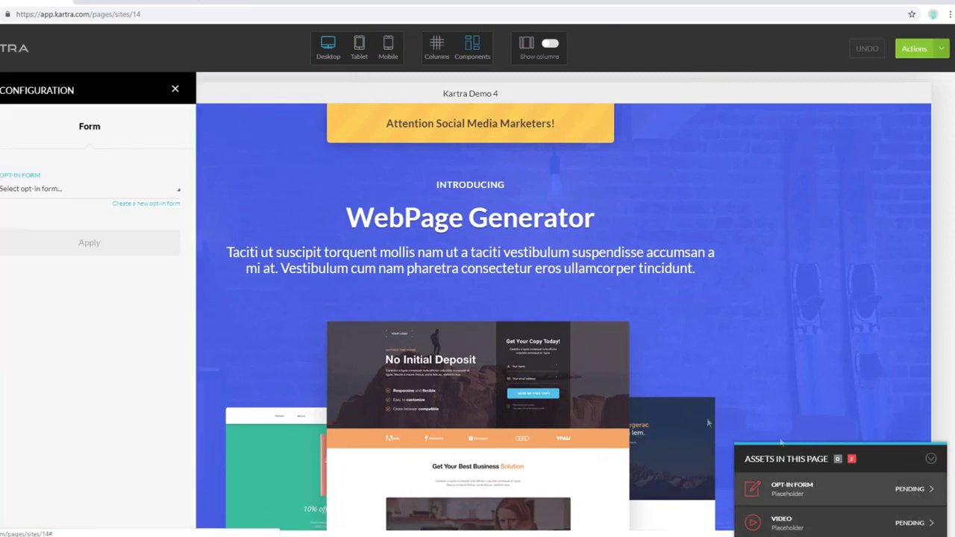
pyautogui.click(45, 192)
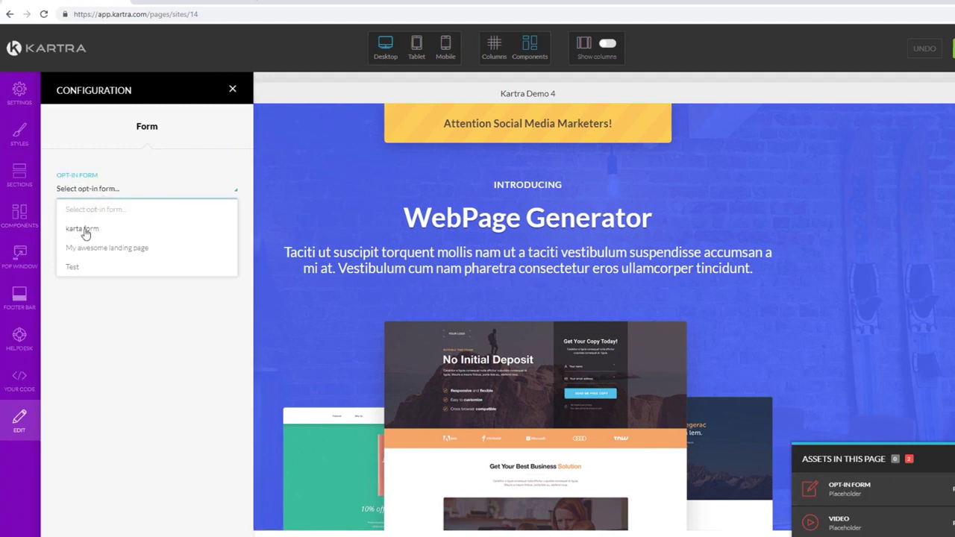
pyautogui.click(84, 230)
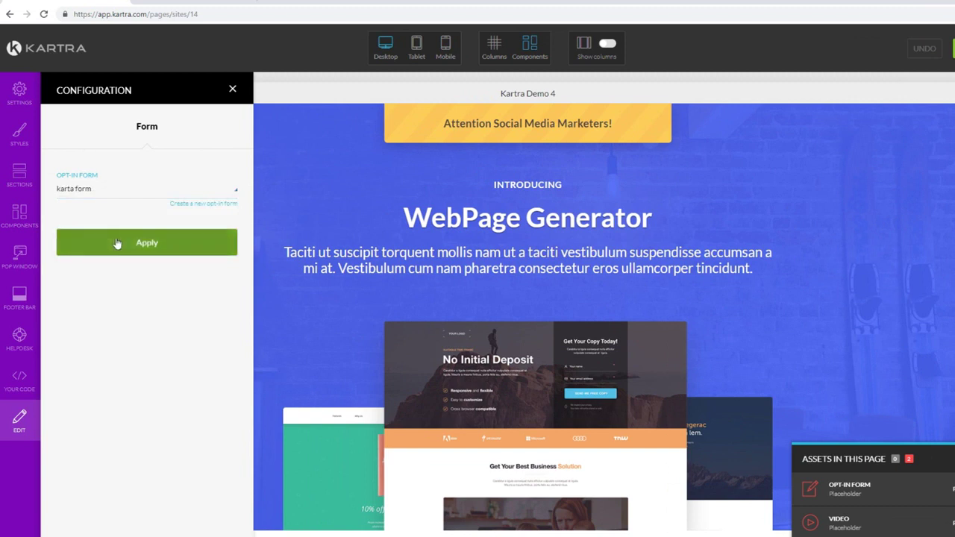
pyautogui.click(147, 240)
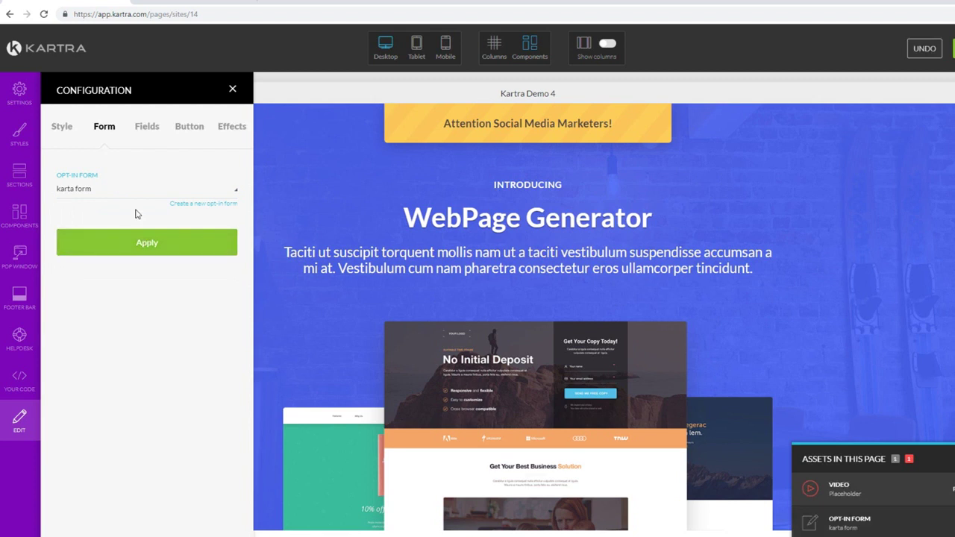
pyautogui.click(232, 89)
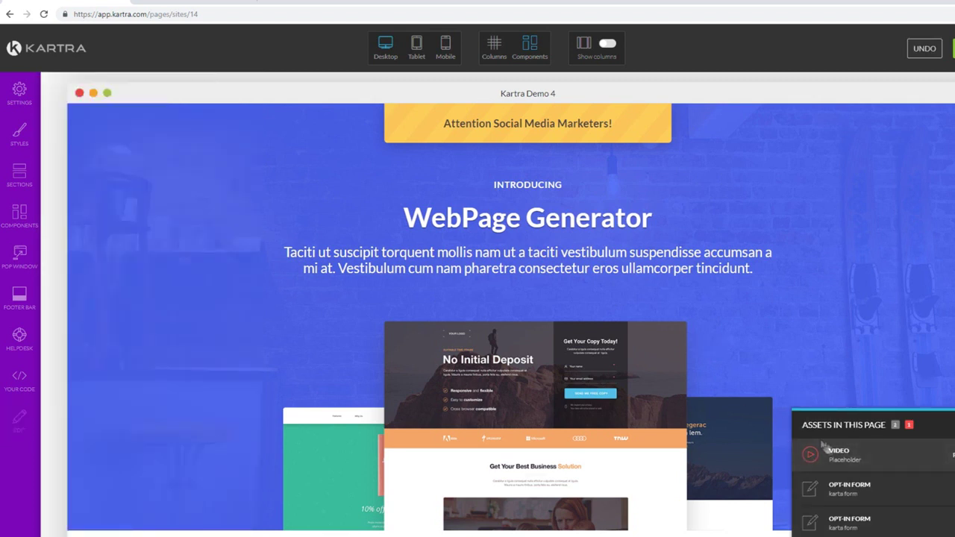
# Locate the page's video placeholder and examine the page's row and column outlines in Columns mode.
pyautogui.click(797, 435)
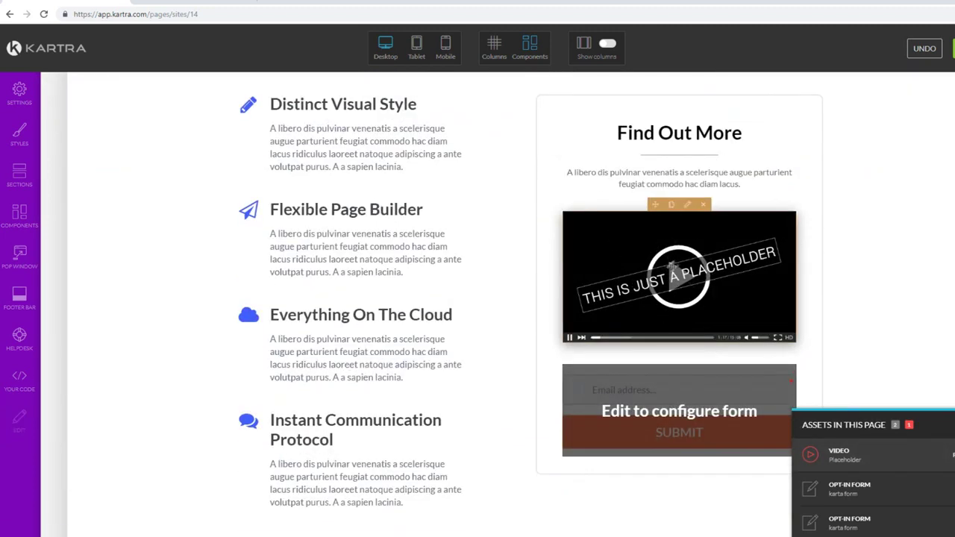
pyautogui.click(925, 466)
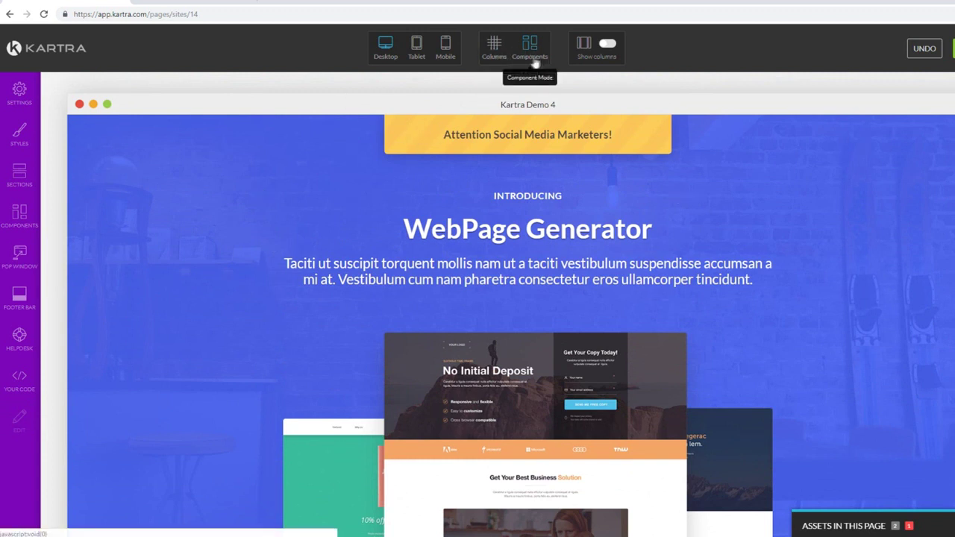
pyautogui.click(492, 51)
pyautogui.scroll(-2, 358, 120)
pyautogui.scroll(-5, 359, 227)
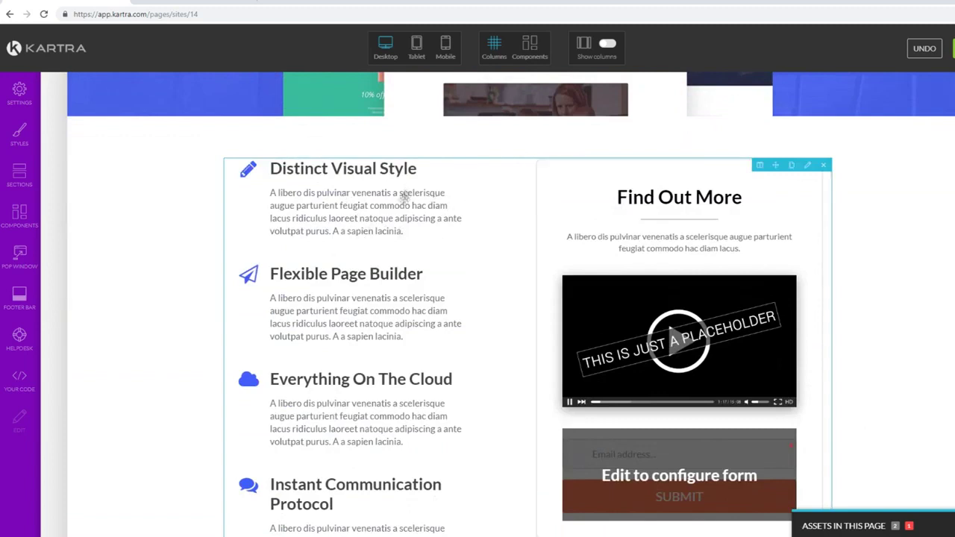
pyautogui.scroll(3, 361, 201)
pyautogui.scroll(3, 361, 201)
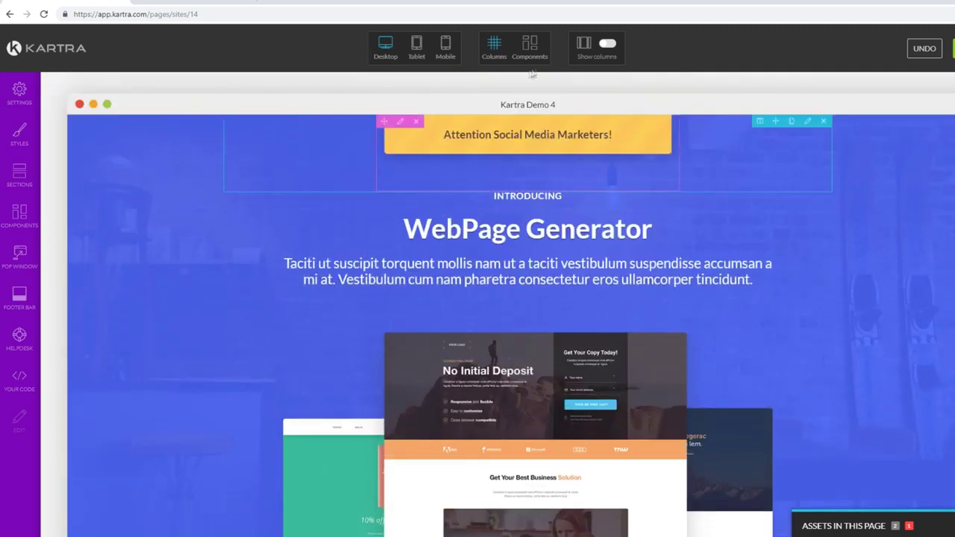
# Examine the individual page elements in Components mode, comparing it with Columns mode.
pyautogui.click(532, 46)
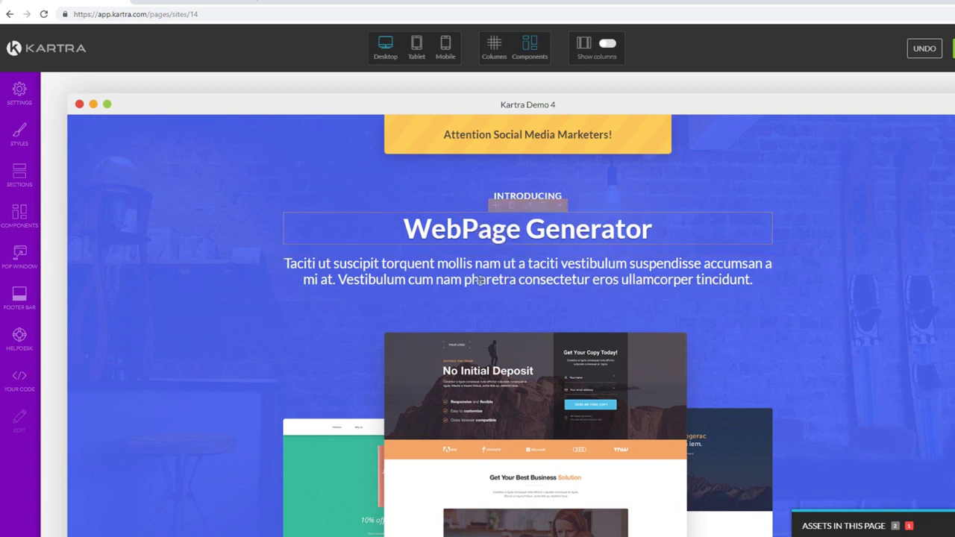
pyautogui.scroll(-3, 489, 286)
pyautogui.scroll(1, 486, 135)
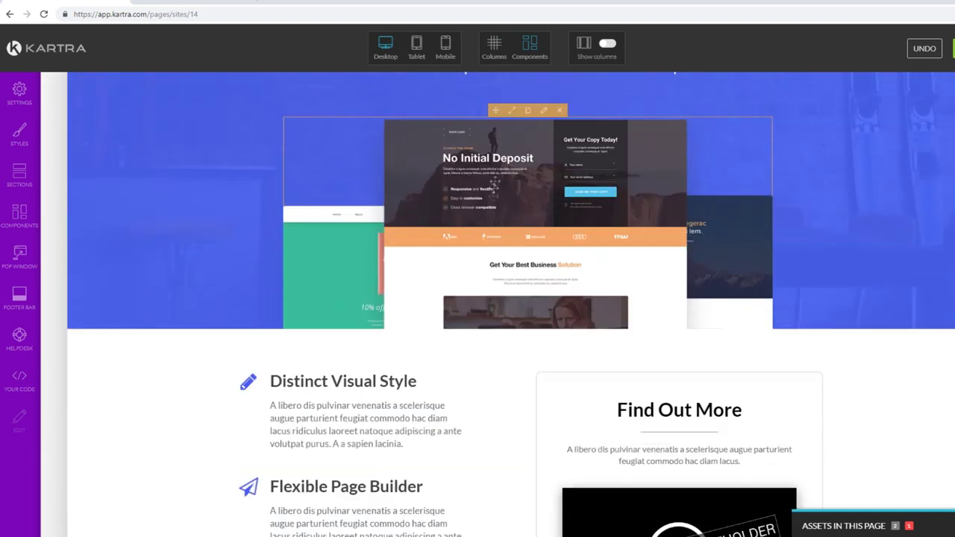
pyautogui.scroll(-3, 480, 228)
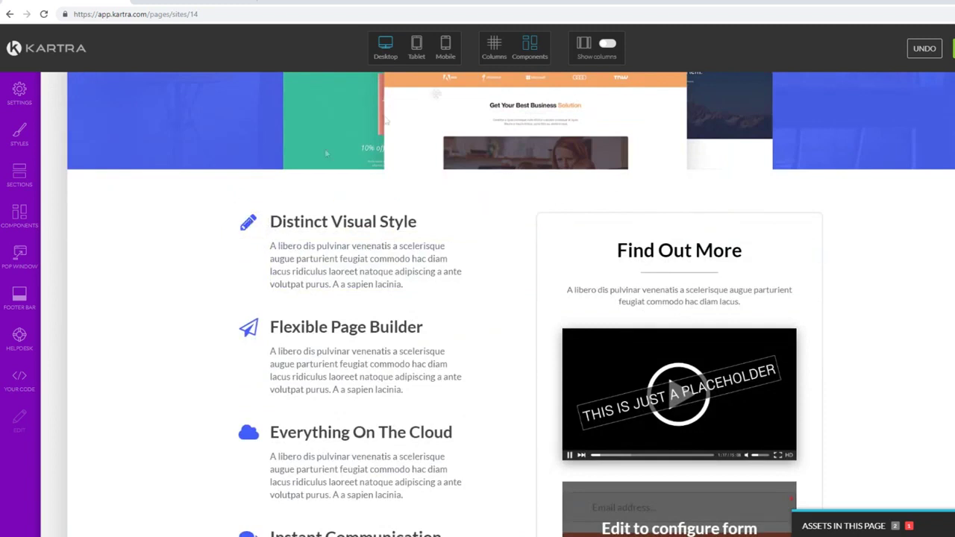
pyautogui.click(494, 42)
pyautogui.click(529, 46)
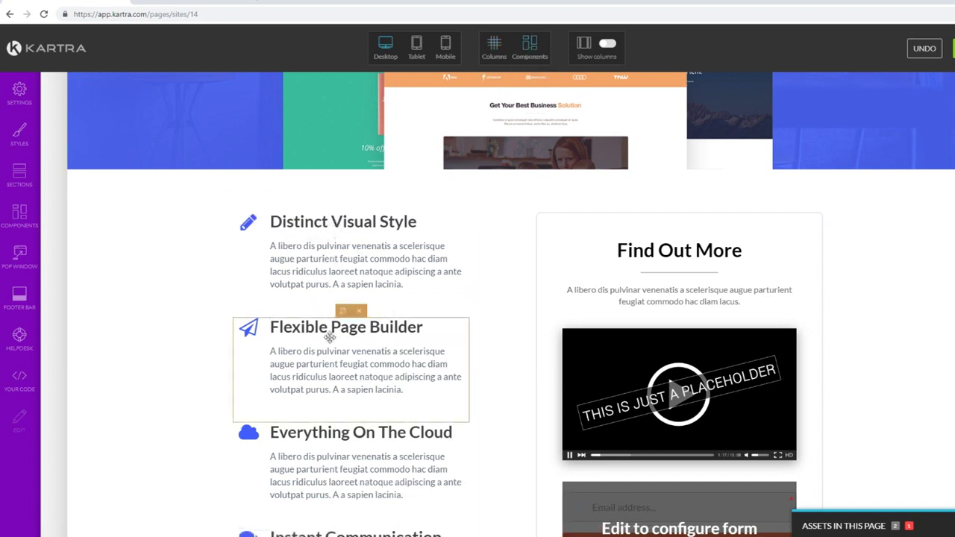
pyautogui.scroll(5, 336, 278)
pyautogui.scroll(-5, 377, 255)
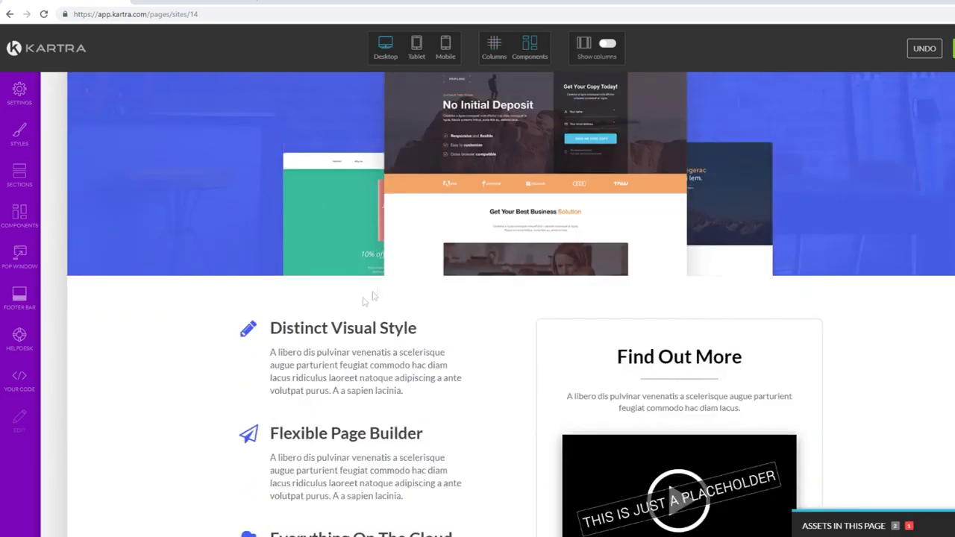
# Preview the page in Tablet and Mobile views and return to Desktop view.
pyautogui.click(420, 52)
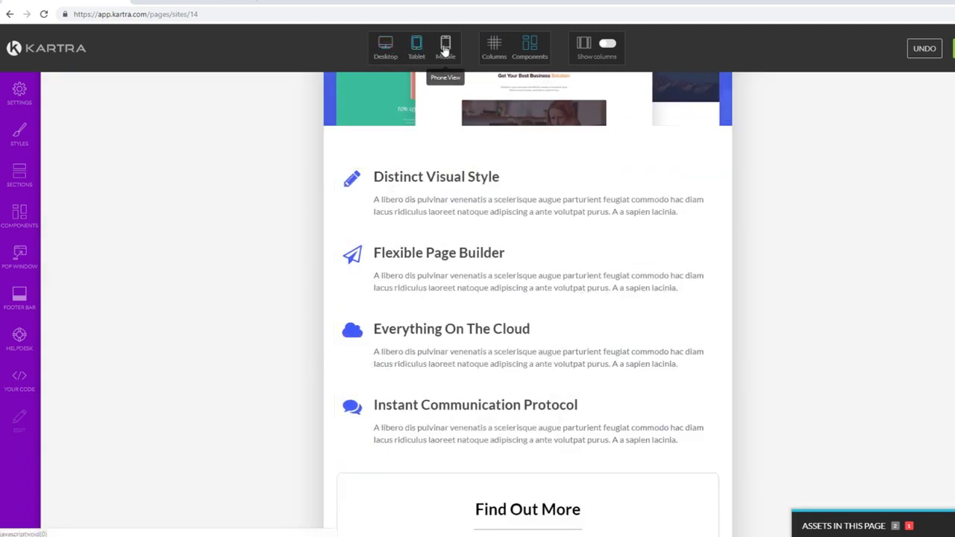
pyautogui.click(444, 47)
pyautogui.scroll(-5, 497, 183)
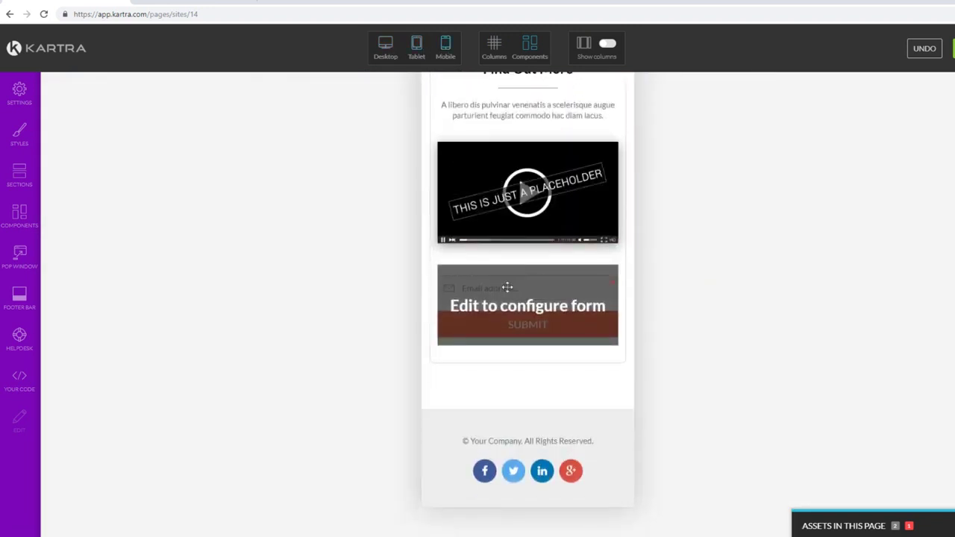
pyautogui.scroll(7, 506, 284)
pyautogui.click(387, 51)
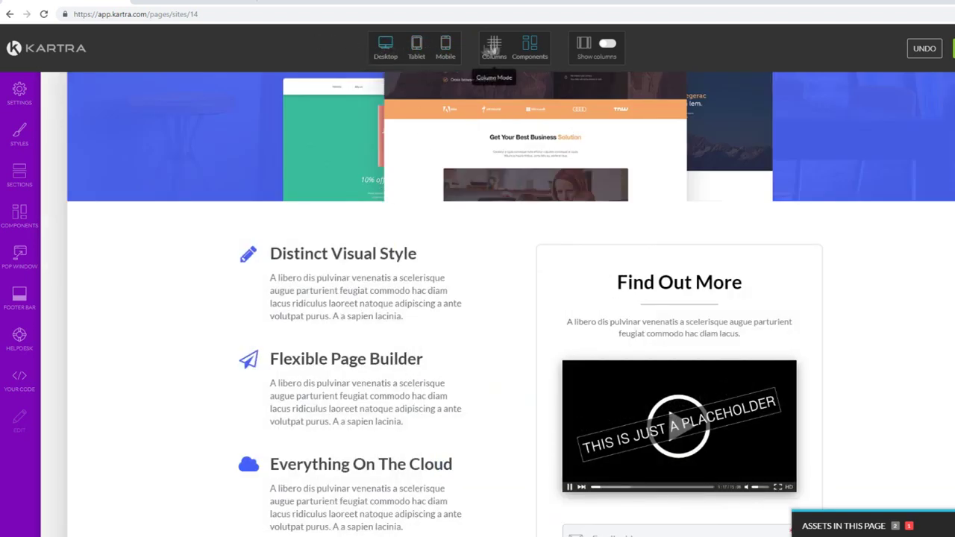
# Move the "WebPage Generator" headline above the "INTRODUCING" text.
pyautogui.scroll(5, 501, 217)
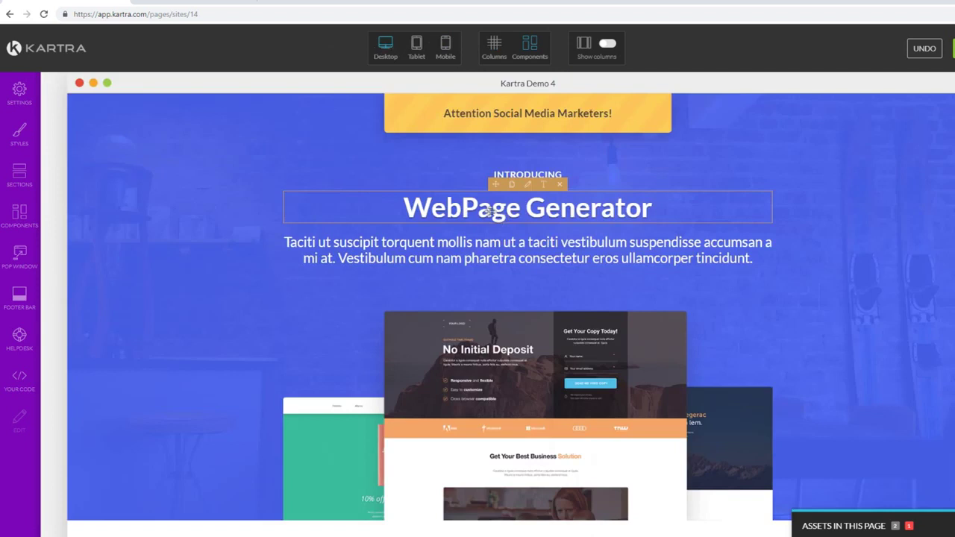
pyautogui.moveTo(496, 183); pyautogui.dragTo(496, 161)
pyautogui.moveTo(493, 206); pyautogui.dragTo(483, 173)
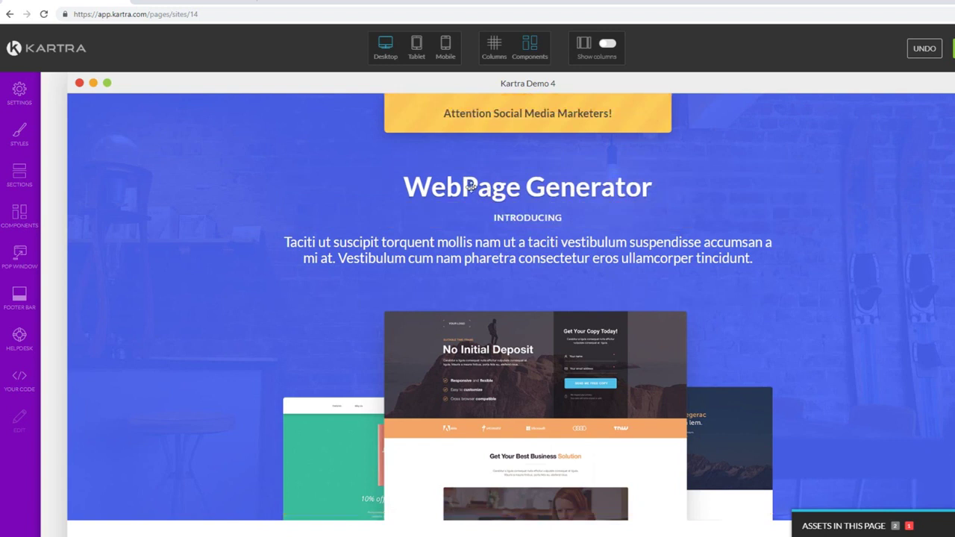
# Undo the last move of the "WebPage Generator" headline, then clone the headline and remove the copy.
pyautogui.moveTo(493, 176)
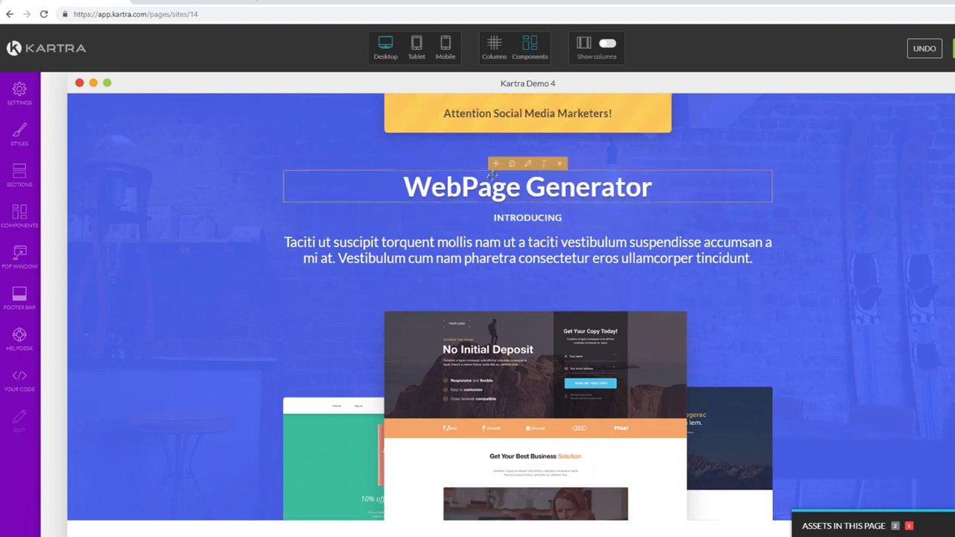
pyautogui.click(924, 49)
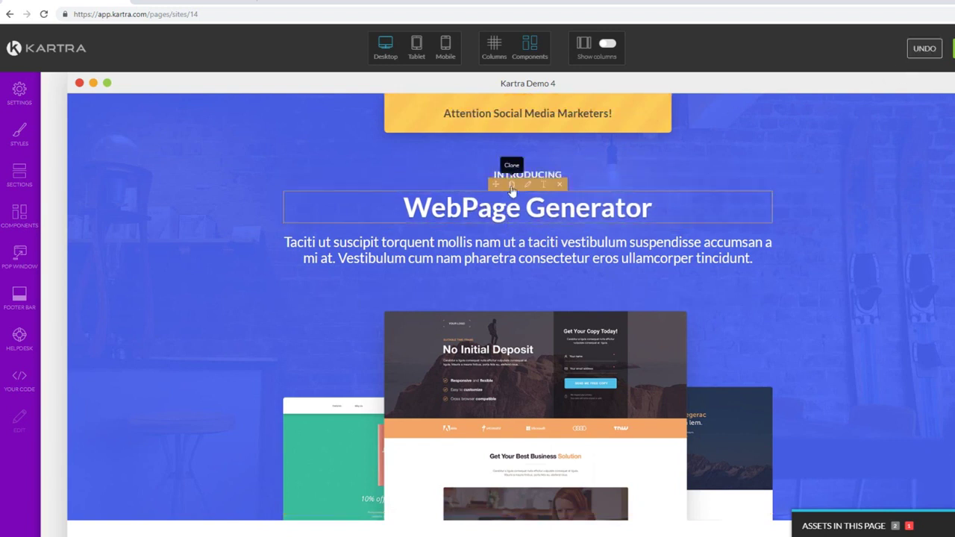
pyautogui.click(511, 184)
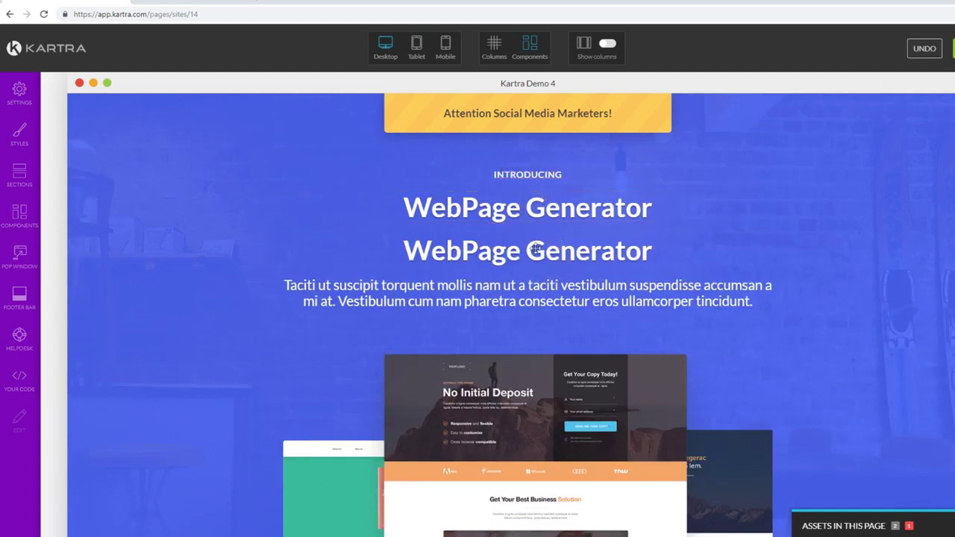
pyautogui.click(565, 209)
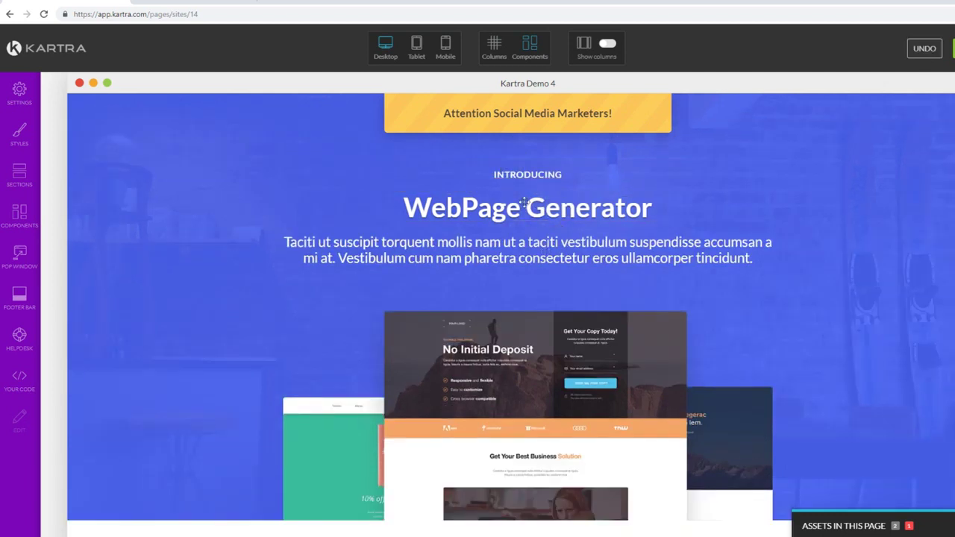
# Replace the "WebPage Generator" headline text with "Demo Tutorial".
pyautogui.click(544, 187)
pyautogui.moveTo(652, 209); pyautogui.dragTo(403, 208)
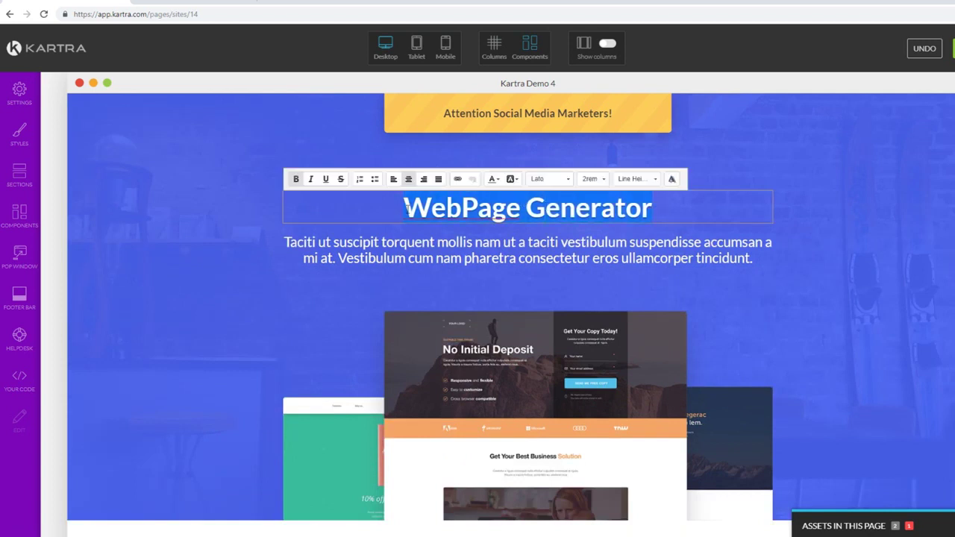
pyautogui.write('Demo Y')
pyautogui.press('BackSpace')
pyautogui.write('t')
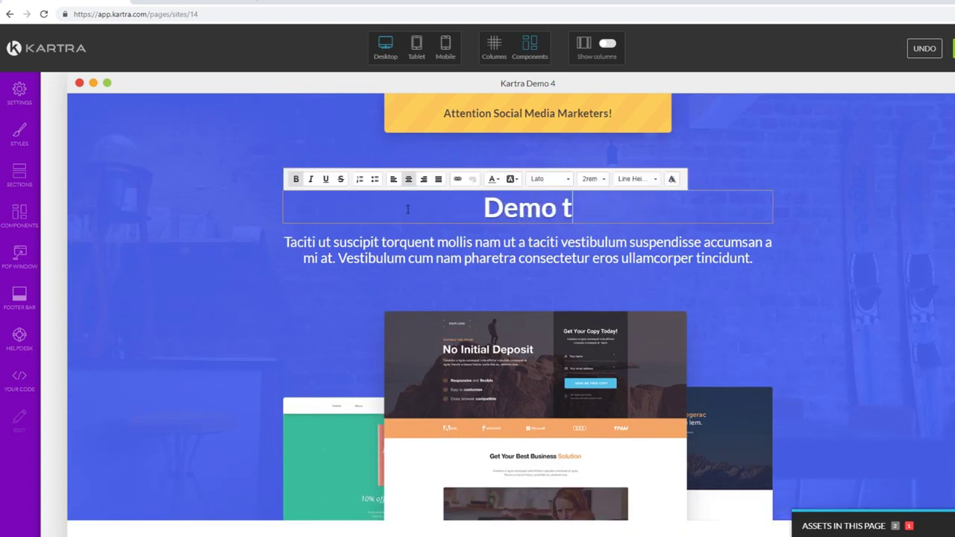
pyautogui.write('utp')
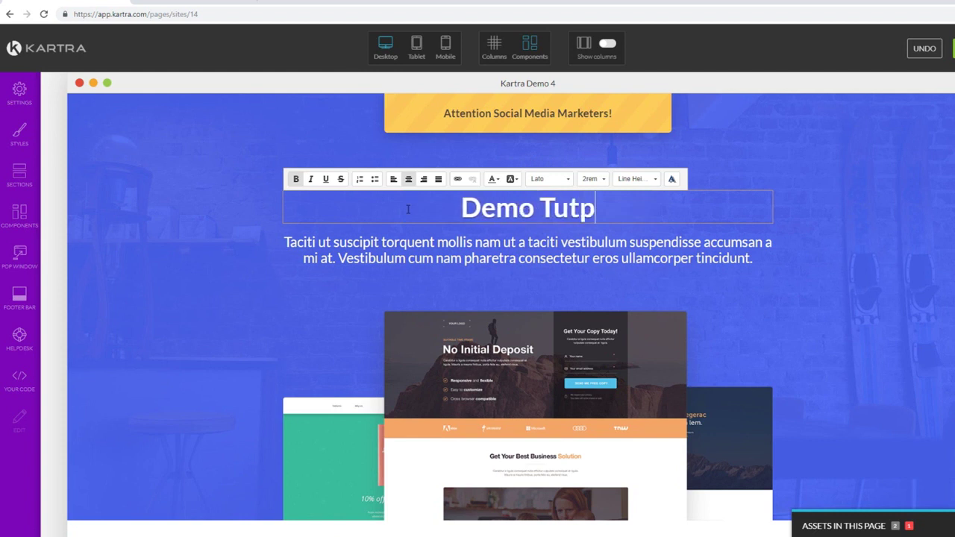
pyautogui.press('BackSpace')
pyautogui.write('orial')
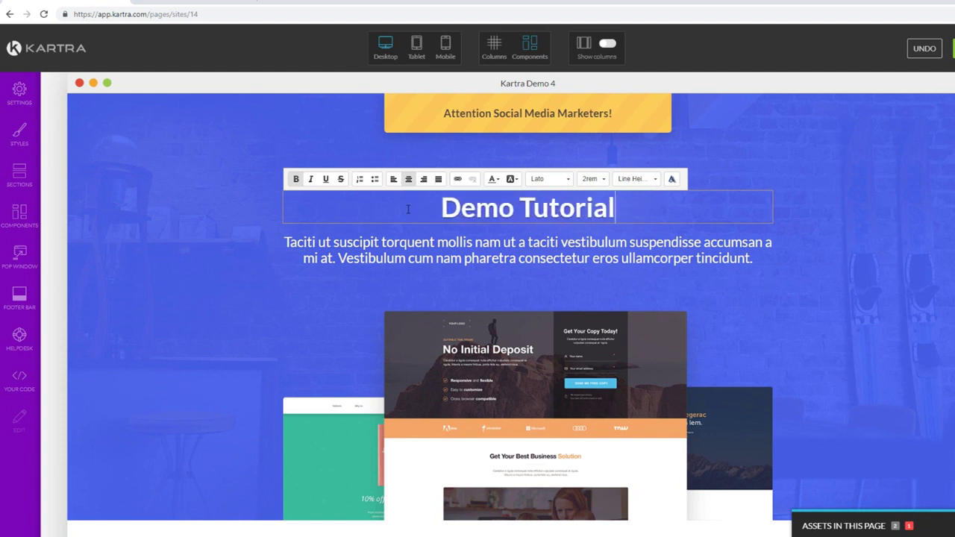
pyautogui.click(759, 227)
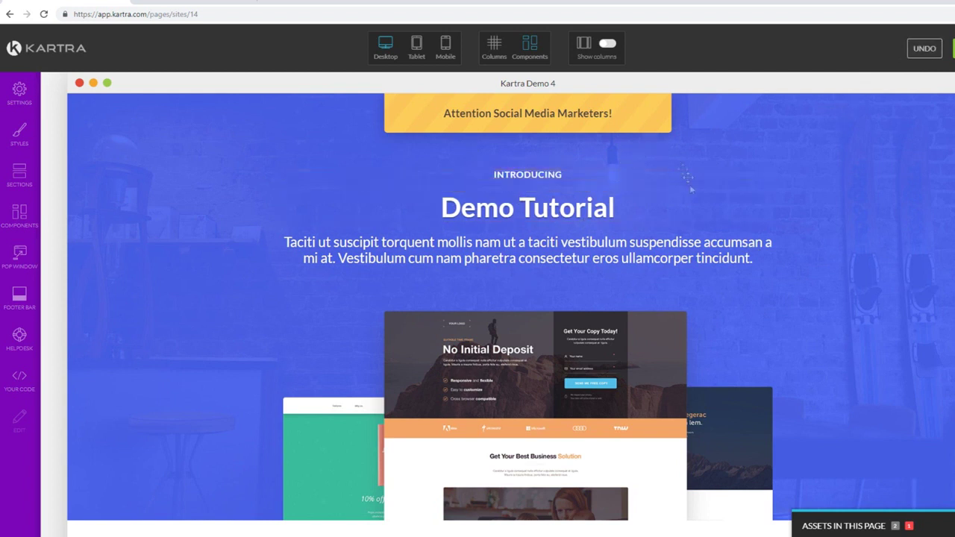
# Show the column outlines on the page, examine the layout around the headline, and hide them again.
pyautogui.click(606, 51)
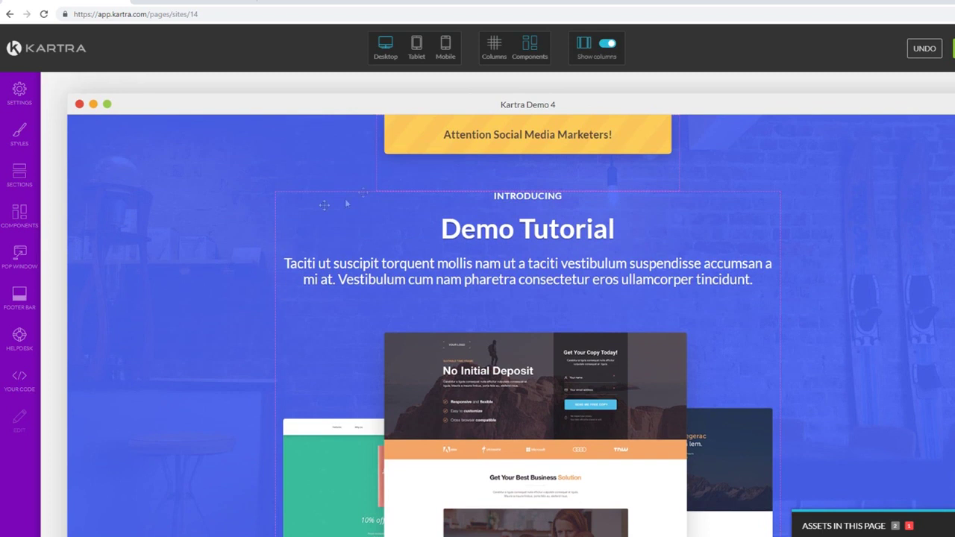
pyautogui.scroll(-1, 477, 226)
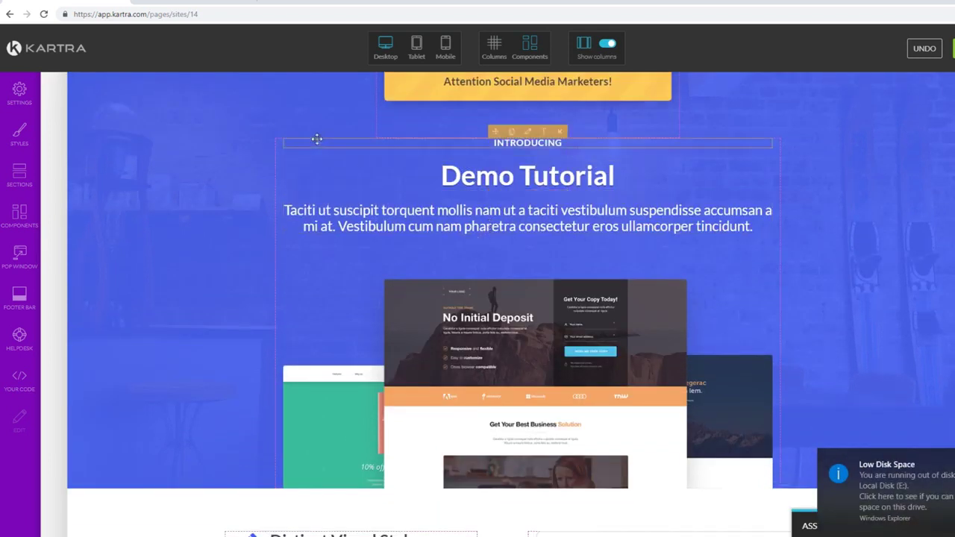
pyautogui.click(606, 51)
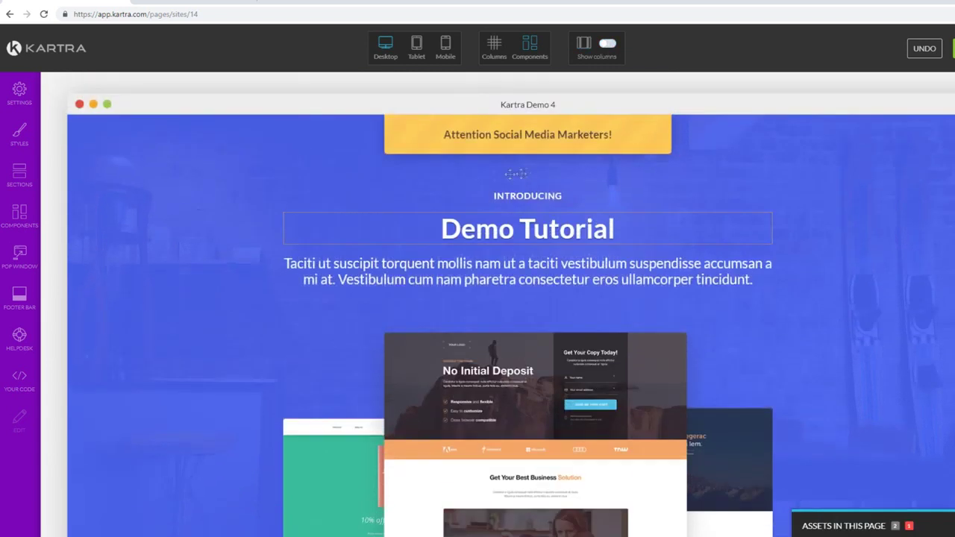
# View the available page settings and the general page style options.
pyautogui.click(18, 89)
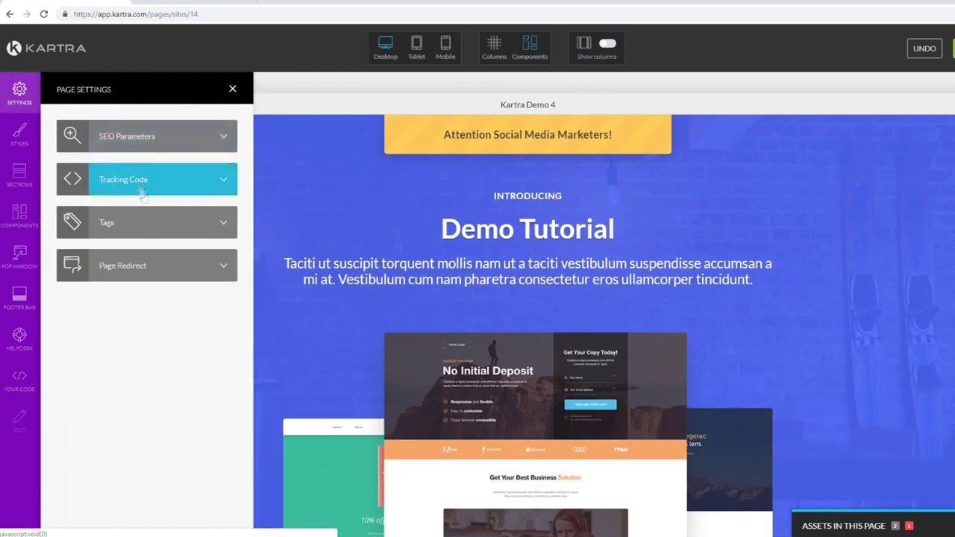
pyautogui.click(16, 147)
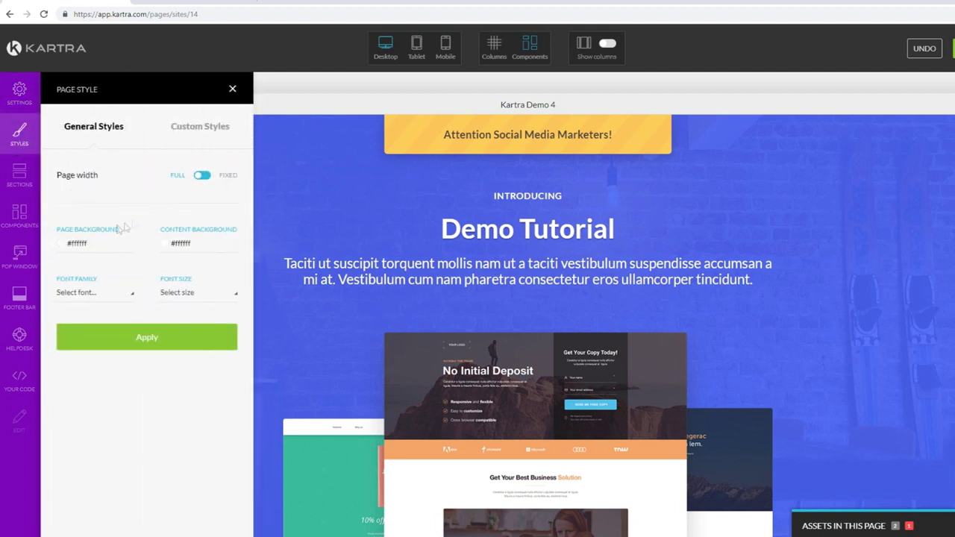
# Insert the dark "Our Features" block from the Features templates above the "Attention Social Media Marketers!" section and review it.
pyautogui.click(27, 187)
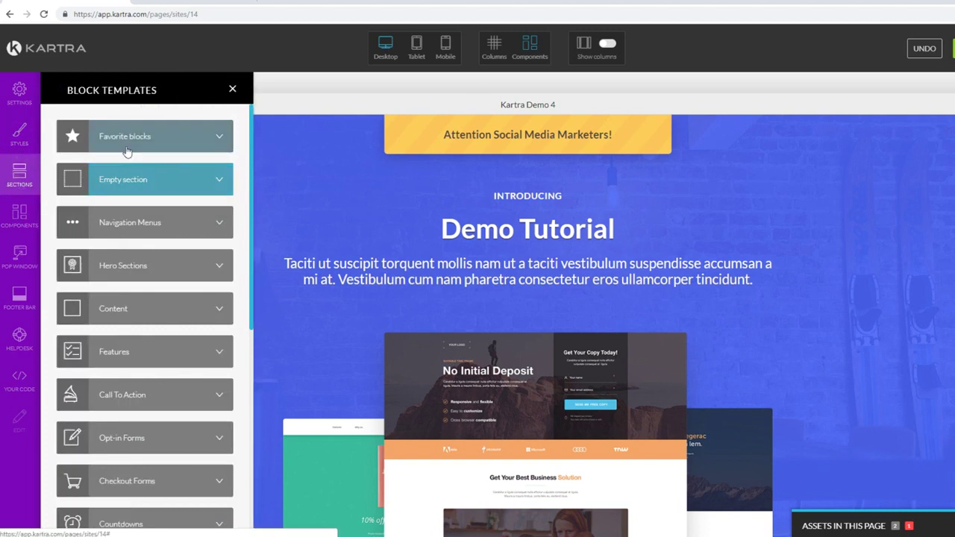
pyautogui.scroll(-2, 141, 183)
pyautogui.scroll(1, 138, 182)
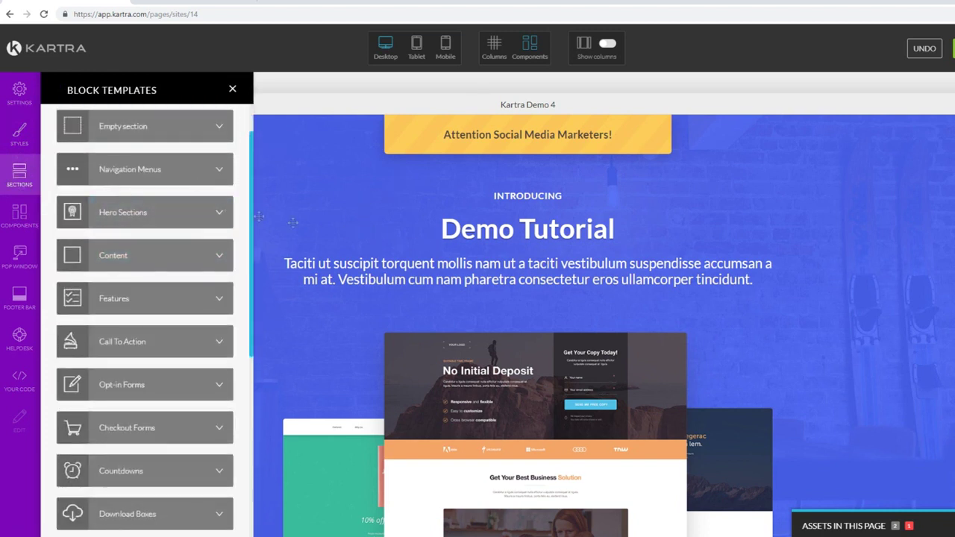
pyautogui.scroll(-1, 127, 247)
pyautogui.click(122, 247)
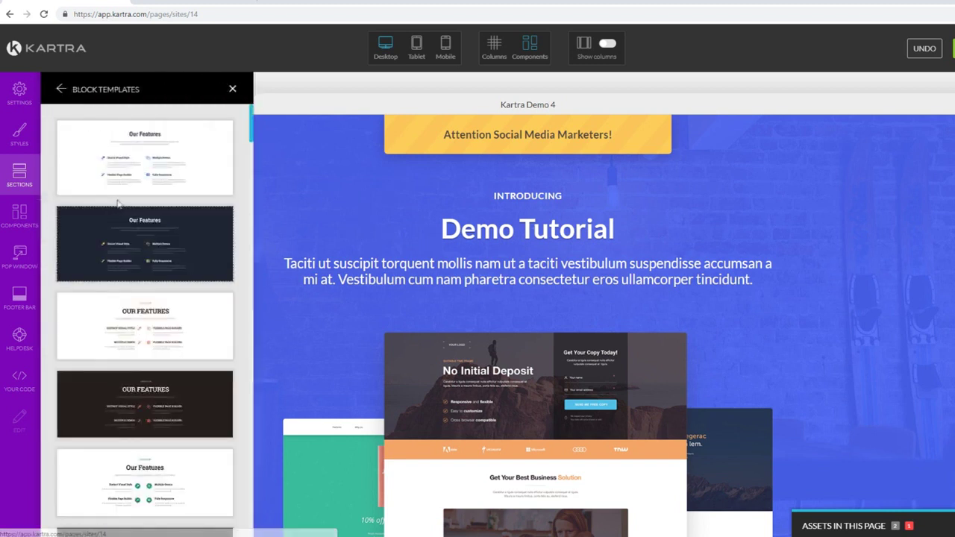
pyautogui.moveTo(127, 235); pyautogui.dragTo(526, 147)
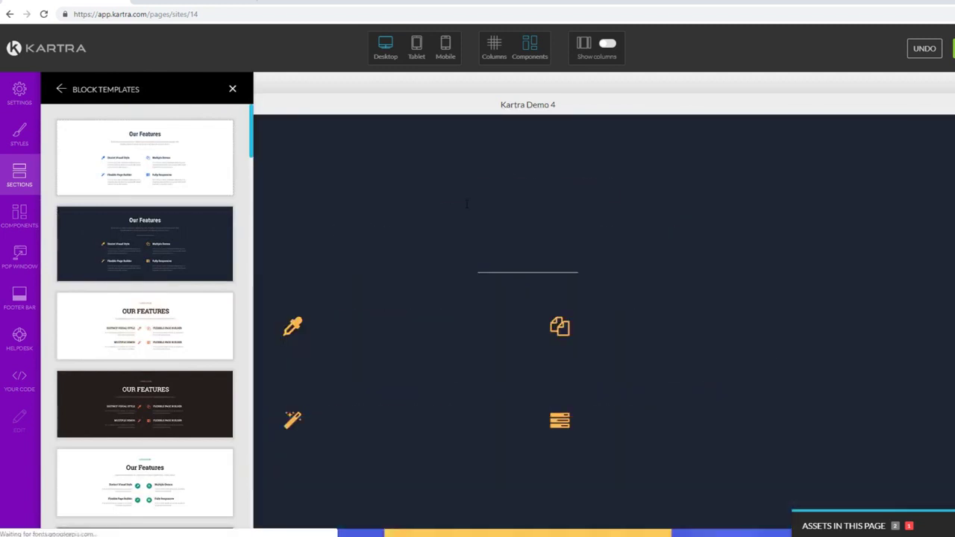
pyautogui.scroll(-2, 417, 149)
pyautogui.click(233, 90)
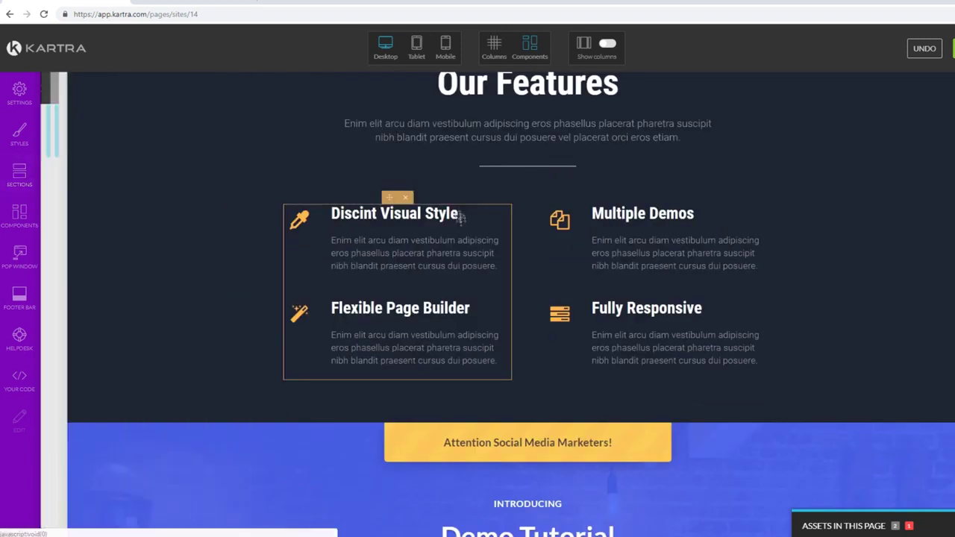
pyautogui.scroll(2, 404, 214)
pyautogui.scroll(-10, 488, 181)
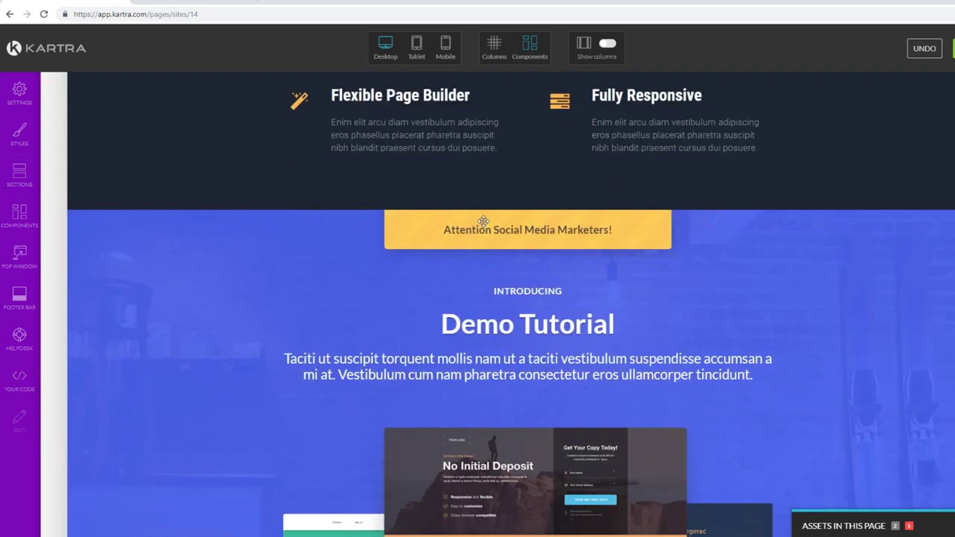
pyautogui.scroll(4, 478, 221)
pyautogui.scroll(8, 477, 220)
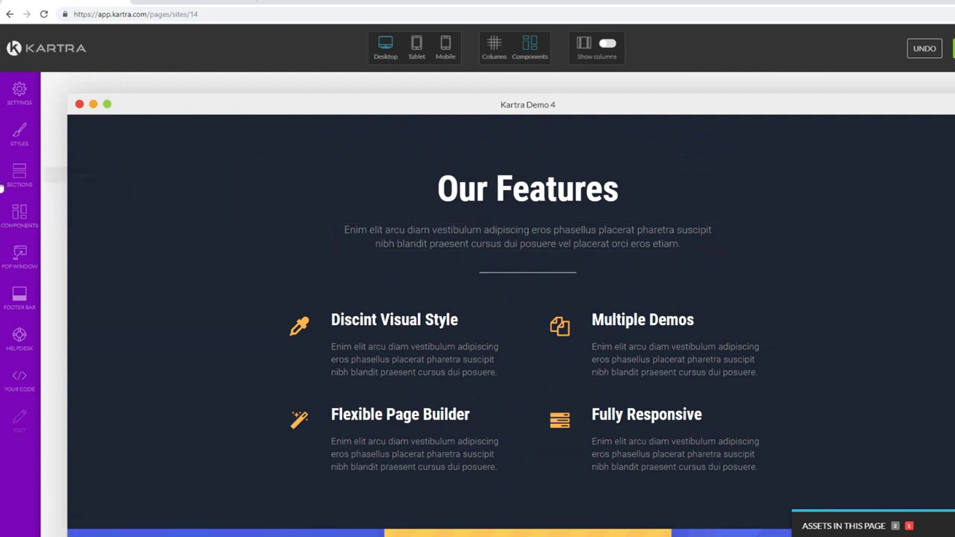
# Browse the block template categories and insert the "Product Name" pricing block with the Basic plan above the "Our Features" section.
pyautogui.click(19, 176)
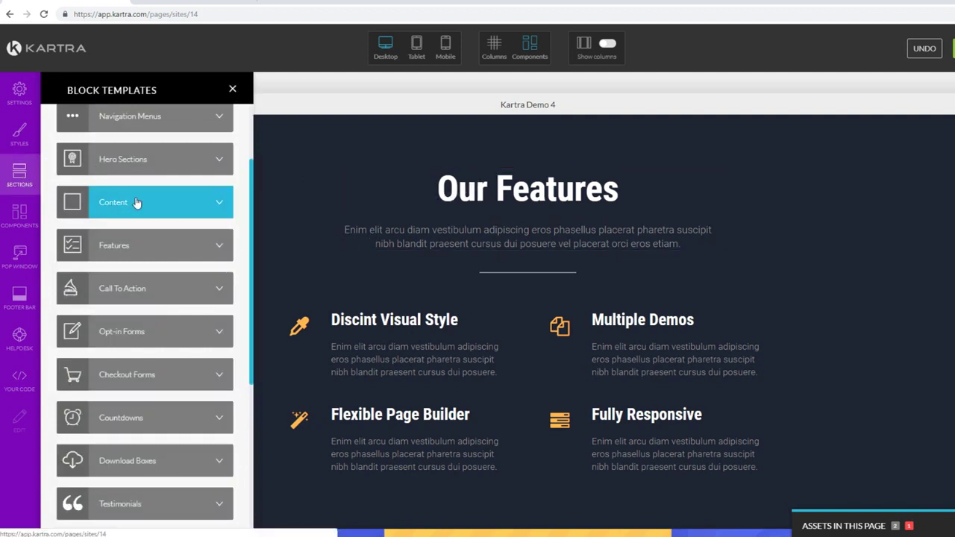
pyautogui.scroll(-5, 133, 173)
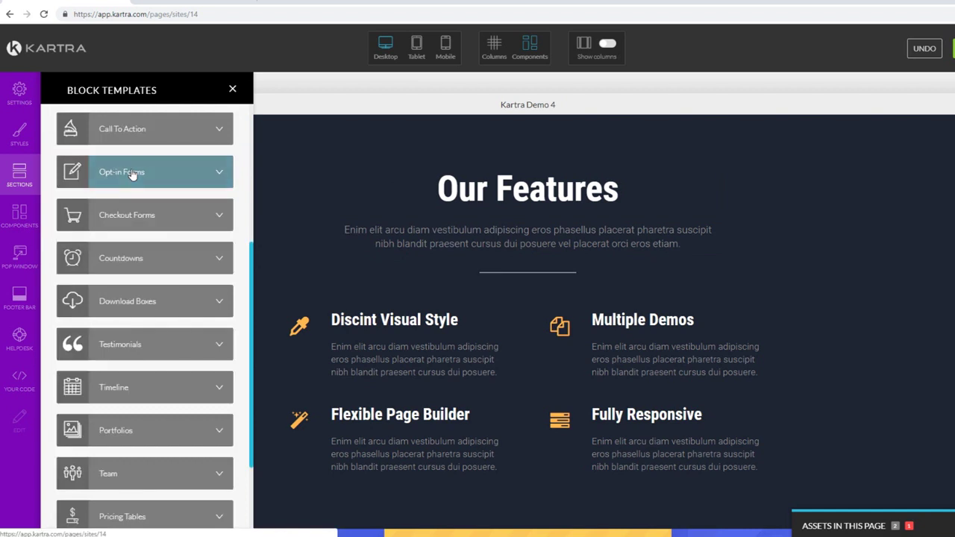
pyautogui.click(131, 158)
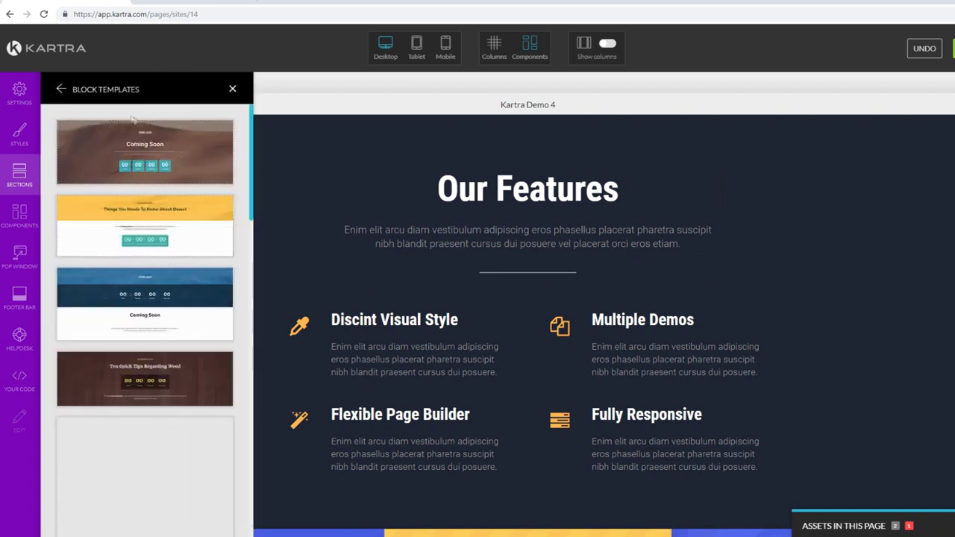
pyautogui.click(60, 91)
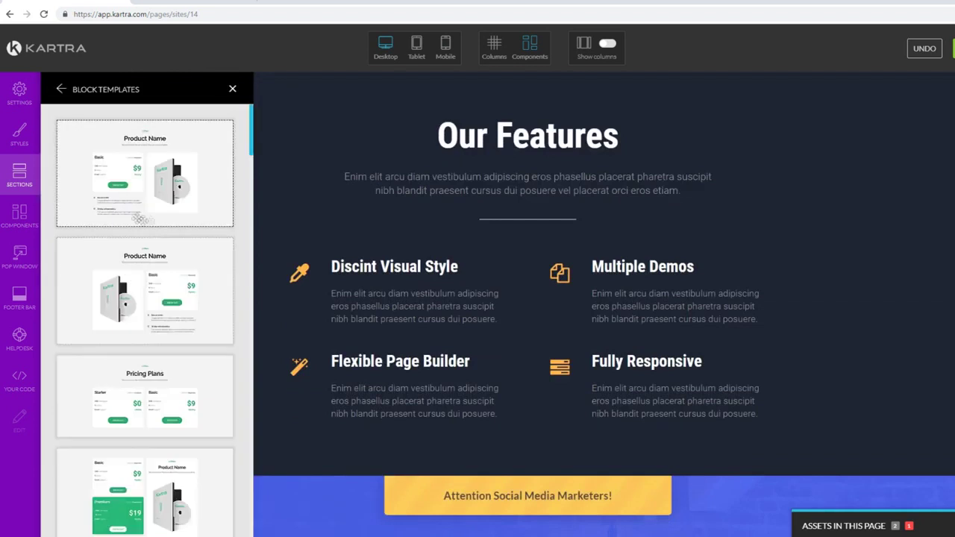
pyautogui.moveTo(113, 183); pyautogui.dragTo(534, 159)
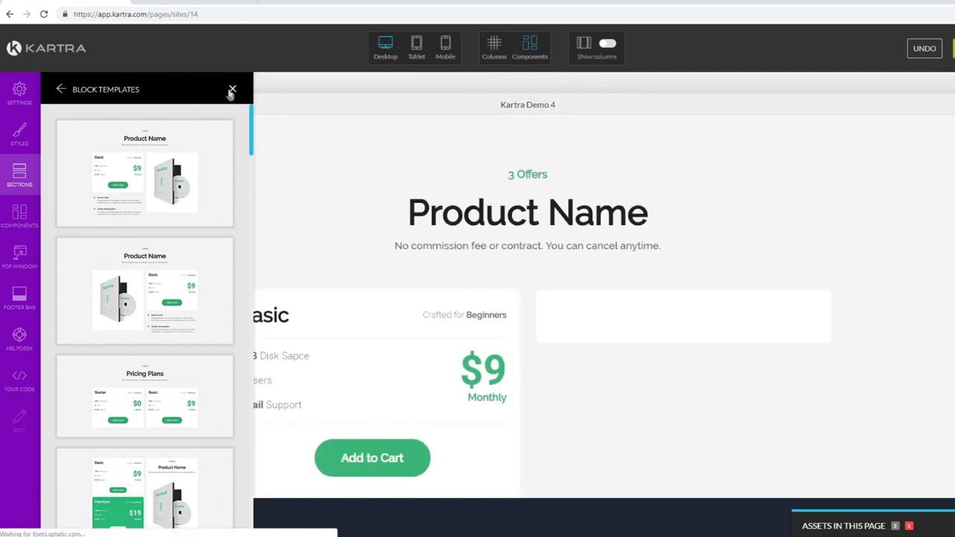
pyautogui.click(232, 88)
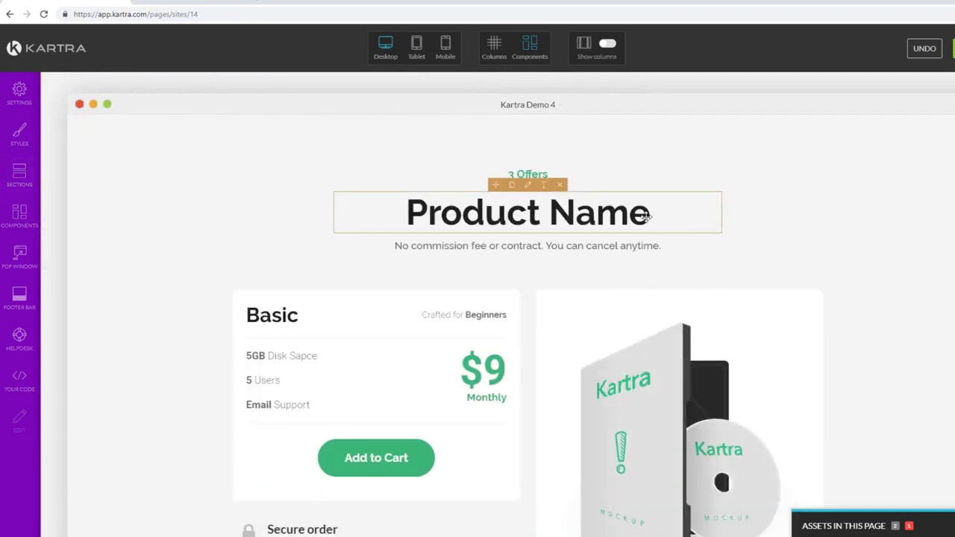
# Try replacing the "Product Name" heading with "jre4fhnbfnh", then undo the text change.
pyautogui.click(542, 187)
pyautogui.moveTo(653, 212); pyautogui.dragTo(314, 228)
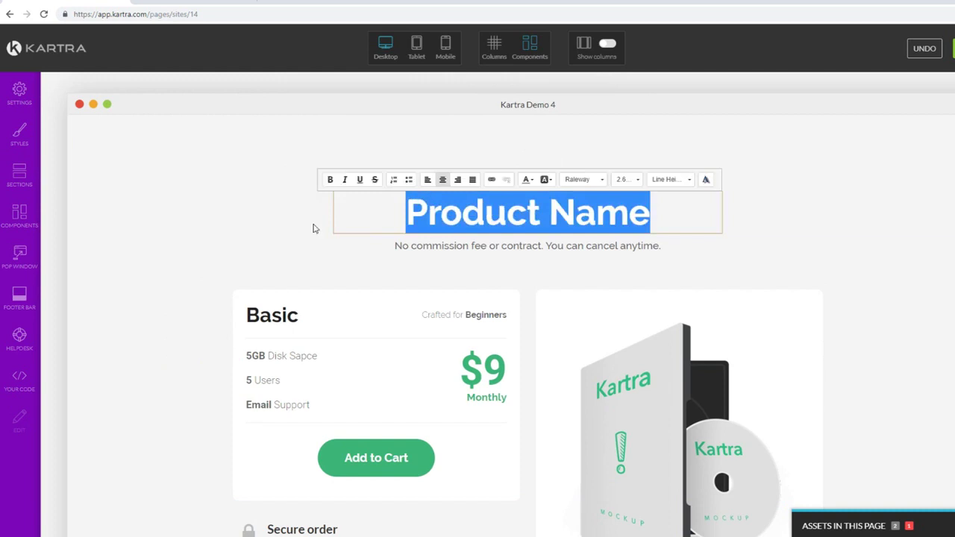
pyautogui.write('jre4fhnbfnh')
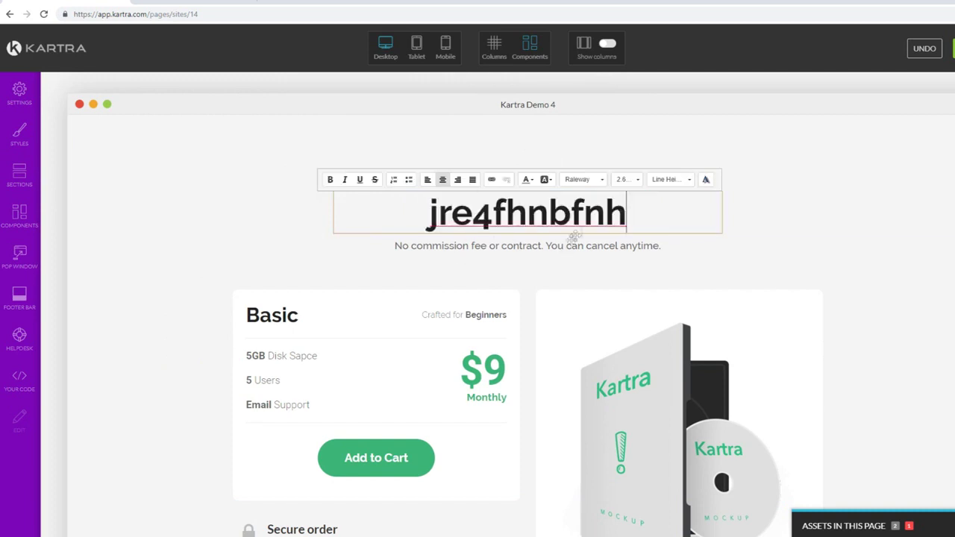
pyautogui.hotkey('ctrl', 'z')
pyautogui.click(853, 94)
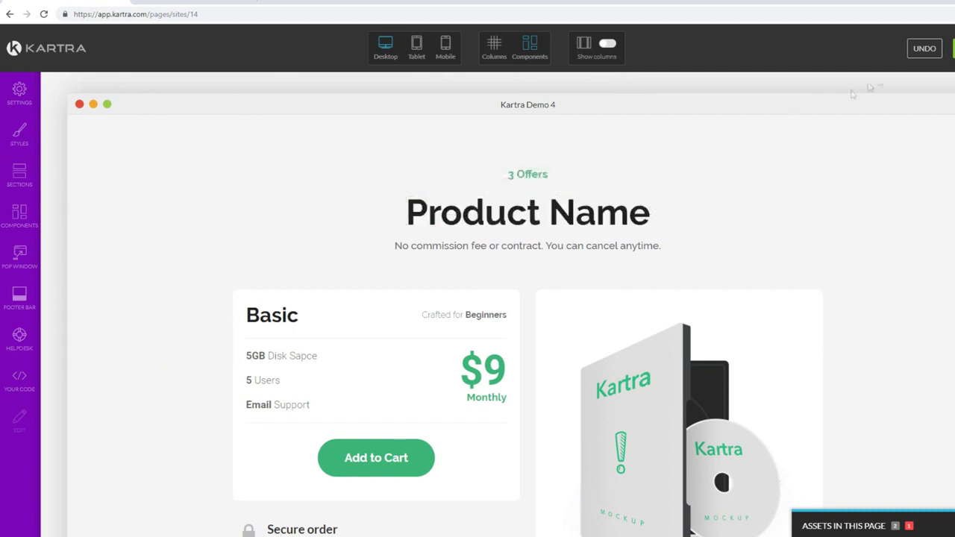
# Delete the "Product Name" pricing block from the page and confirm the deletion.
pyautogui.scroll(-2, 796, 179)
pyautogui.moveTo(917, 246)
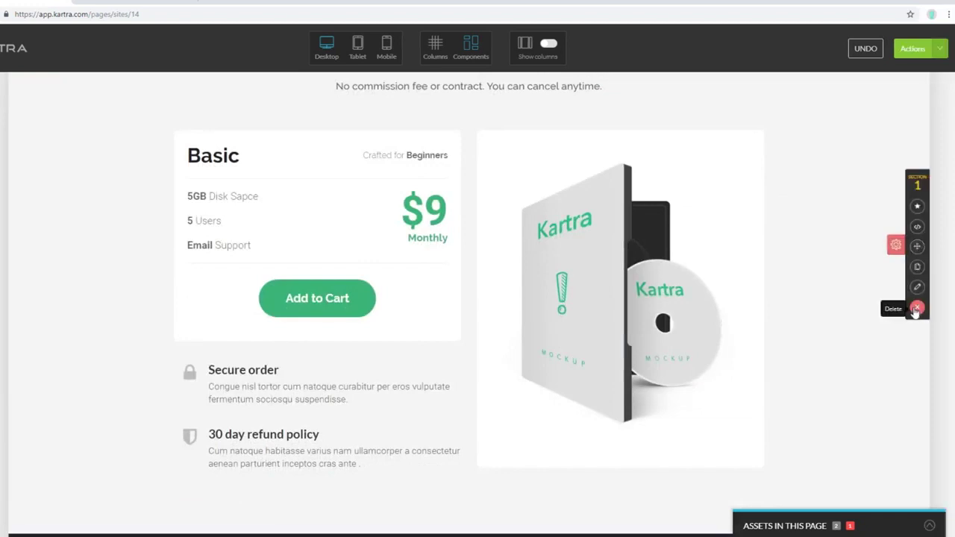
pyautogui.click(916, 308)
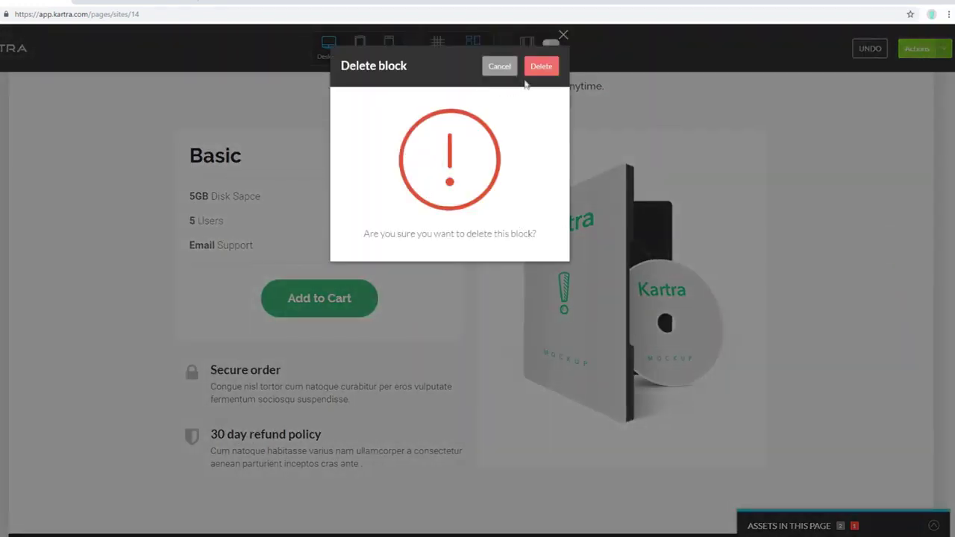
pyautogui.click(540, 67)
# Delete the dark "Our Features" block from the page and confirm the deletion.
pyautogui.moveTo(920, 320)
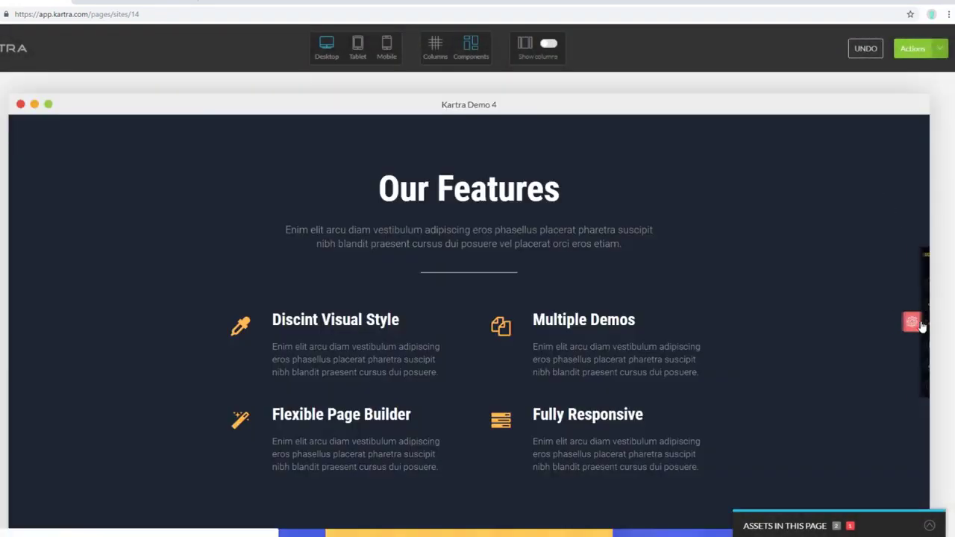
pyautogui.click(916, 385)
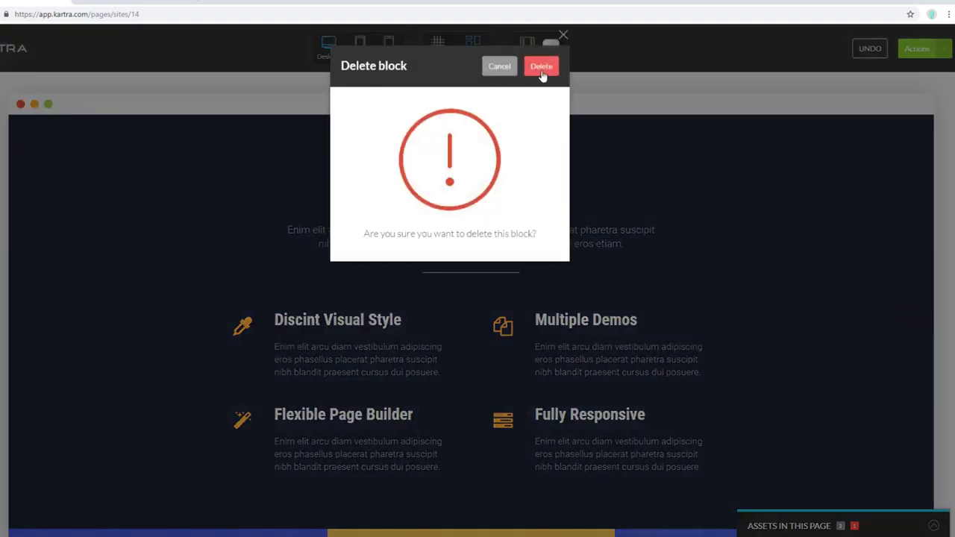
pyautogui.click(541, 69)
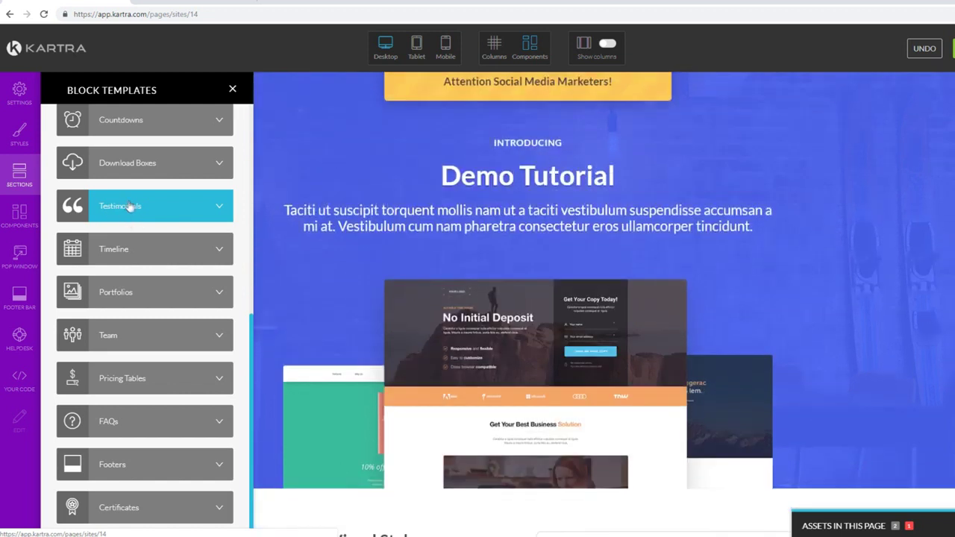
# Look through the testimonial section templates.
pyautogui.click(120, 208)
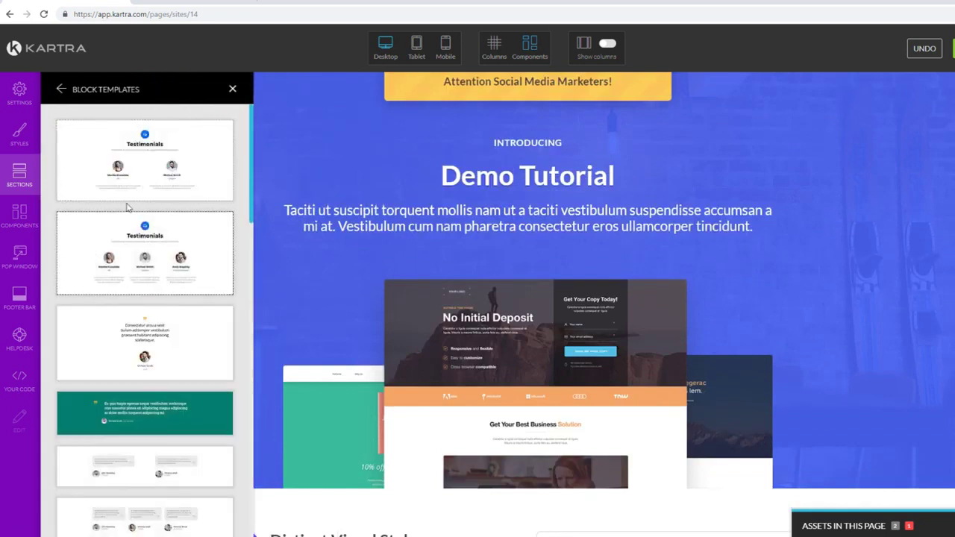
pyautogui.scroll(-4, 128, 206)
pyautogui.click(61, 89)
# Try inserting the "5 Secret Tips" headline component below the "Demo Tutorial" heading, then undo the insertion.
pyautogui.click(15, 217)
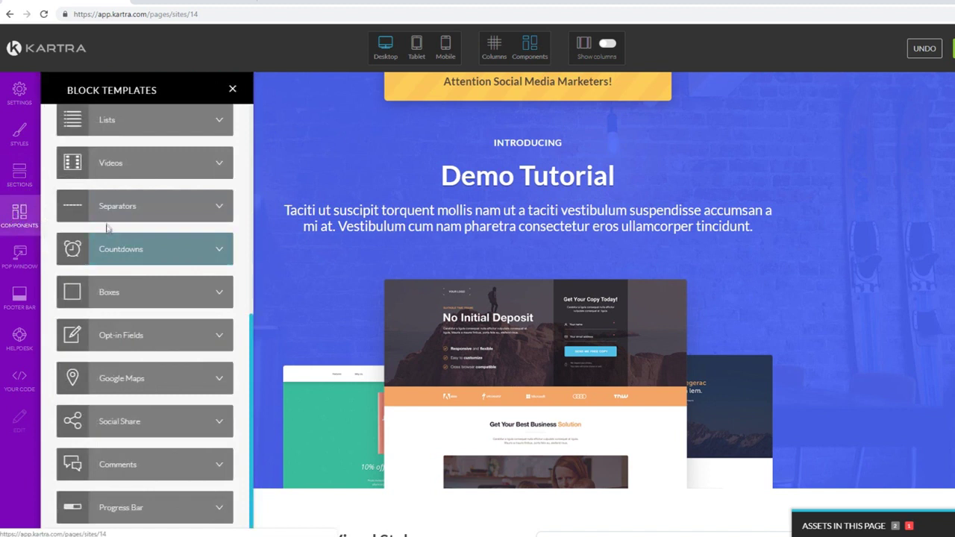
pyautogui.scroll(5, 131, 216)
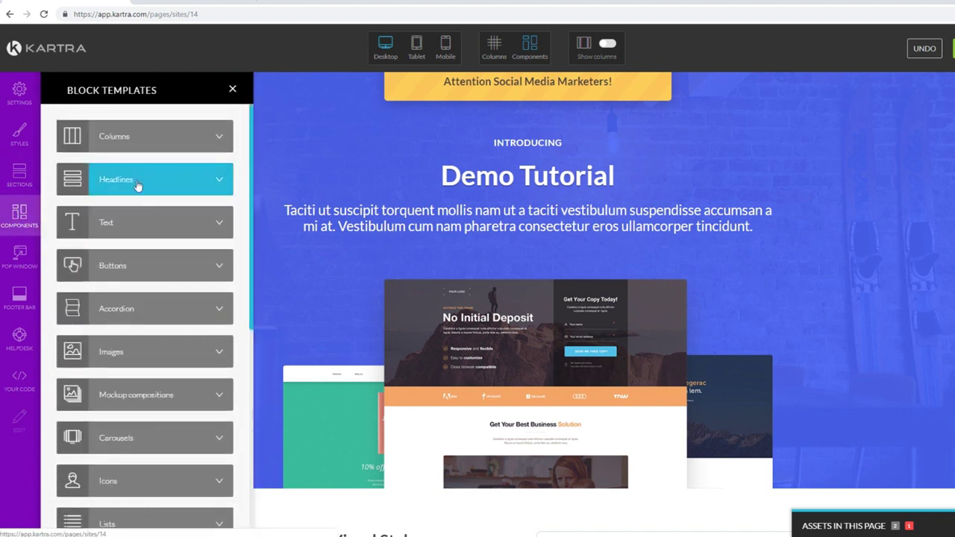
pyautogui.click(137, 182)
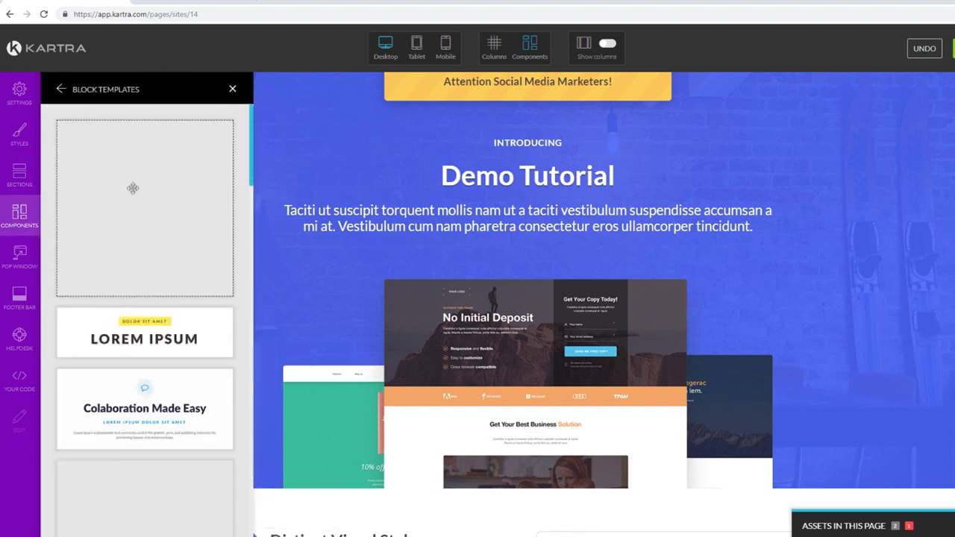
pyautogui.scroll(-15, 90, 270)
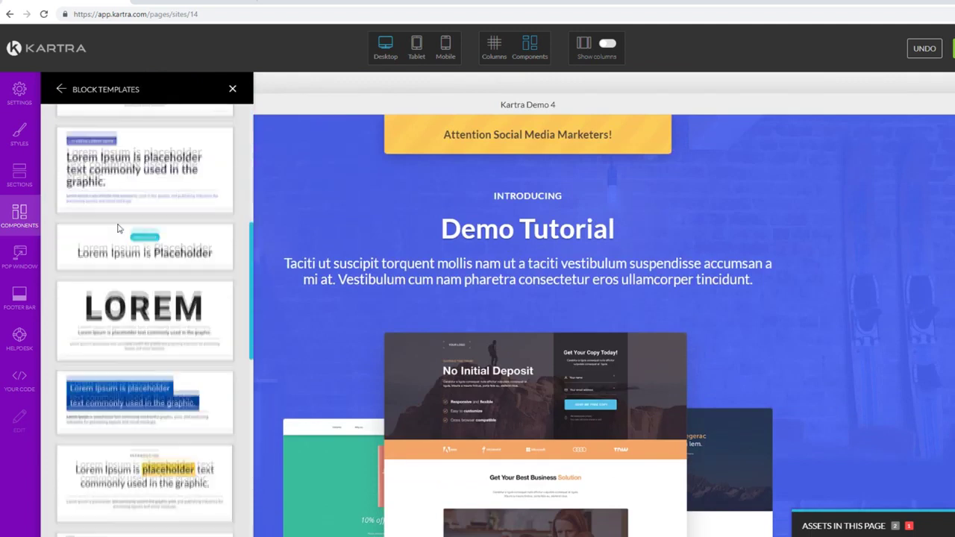
pyautogui.scroll(5, 119, 254)
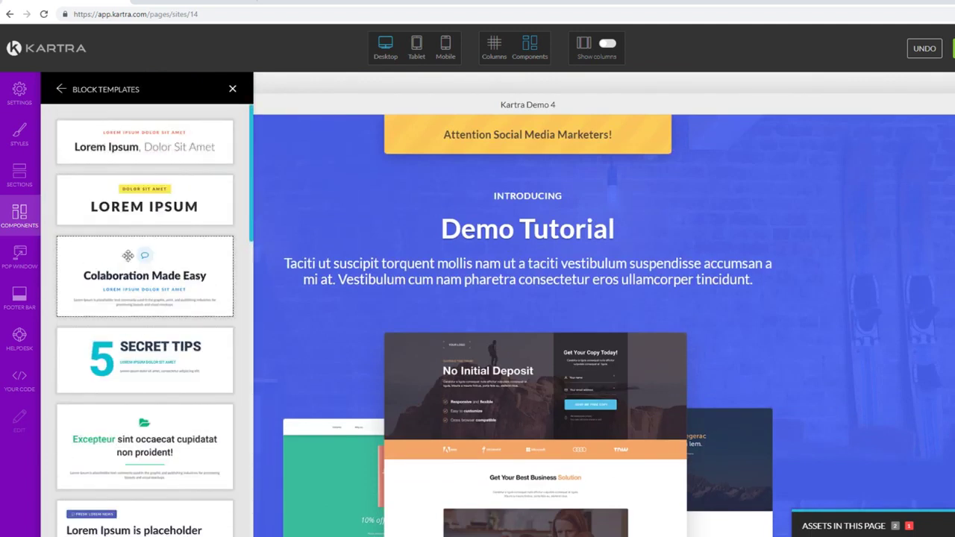
pyautogui.moveTo(121, 353); pyautogui.dragTo(391, 248)
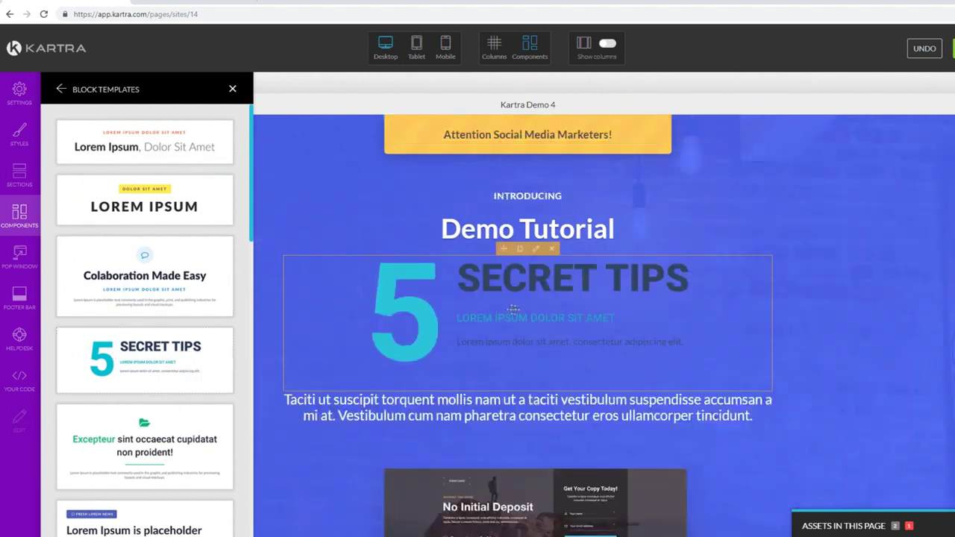
pyautogui.click(924, 49)
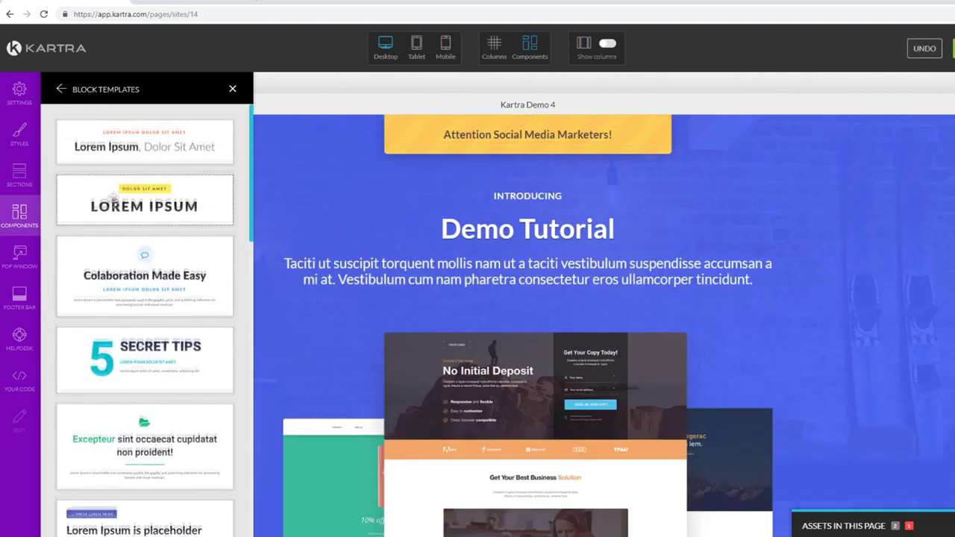
# Look through the remaining headline templates and the button component templates.
pyautogui.scroll(-10, 149, 283)
pyautogui.click(61, 90)
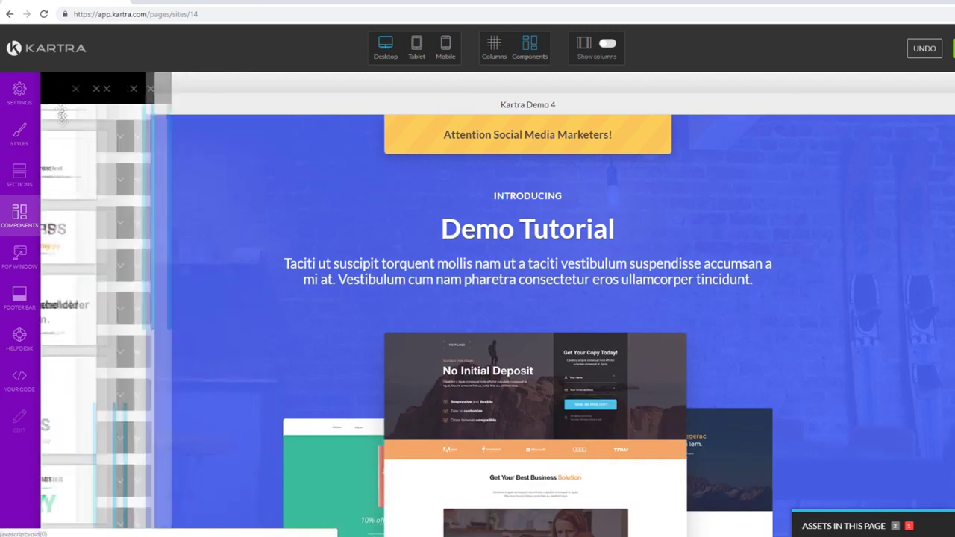
pyautogui.click(125, 273)
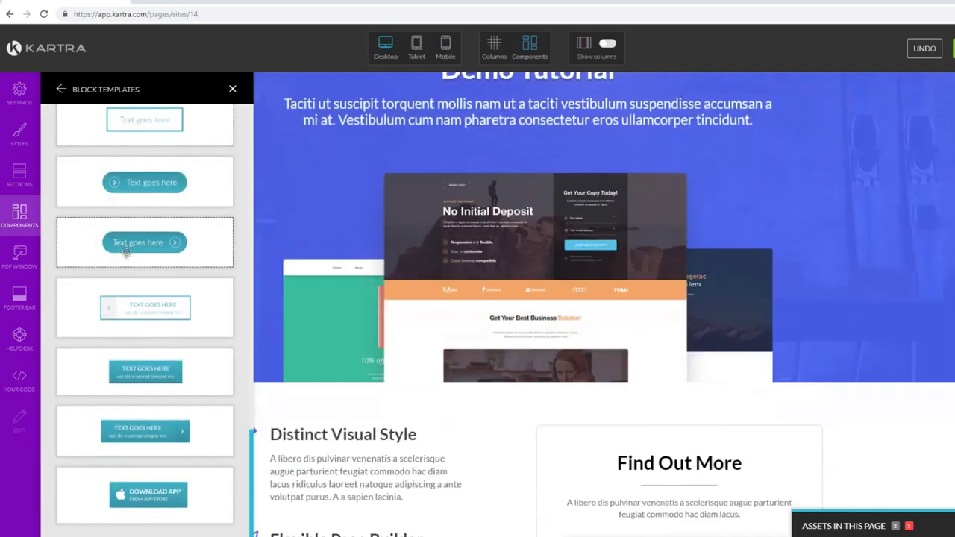
pyautogui.click(61, 90)
# Browse the mockup compositions and insert the three-tablet composition between the "Demo Tutorial" intro text and the existing mockup image.
pyautogui.scroll(-3, 127, 213)
pyautogui.click(130, 182)
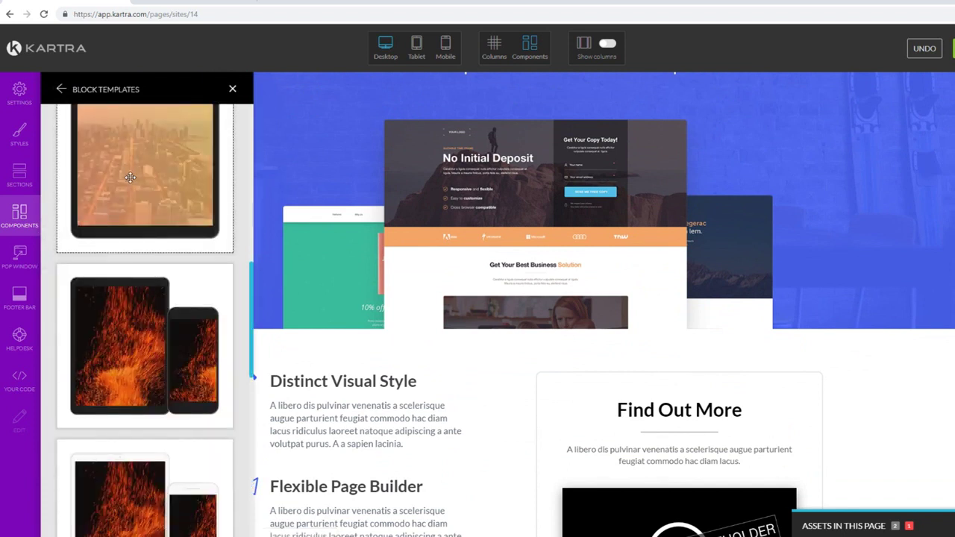
pyautogui.scroll(6, 113, 193)
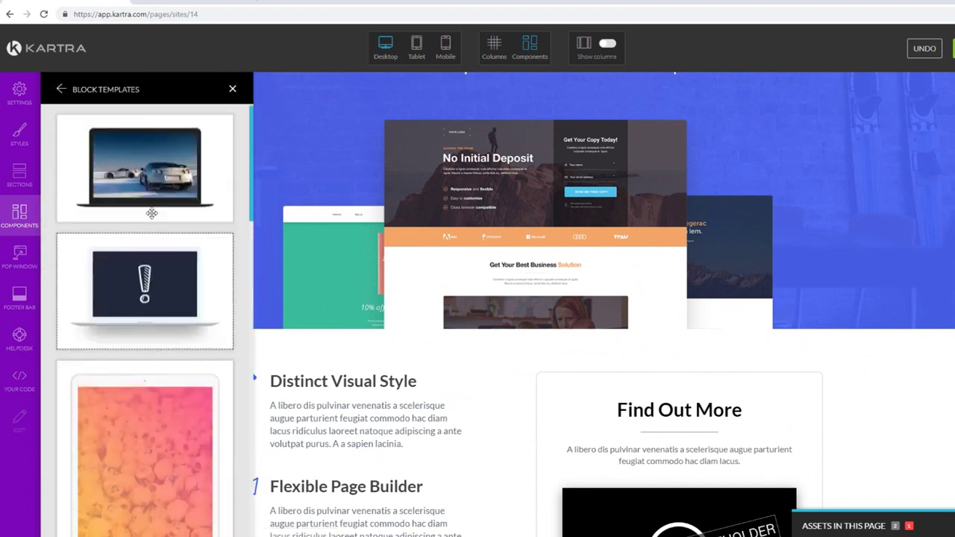
pyautogui.scroll(-10, 150, 202)
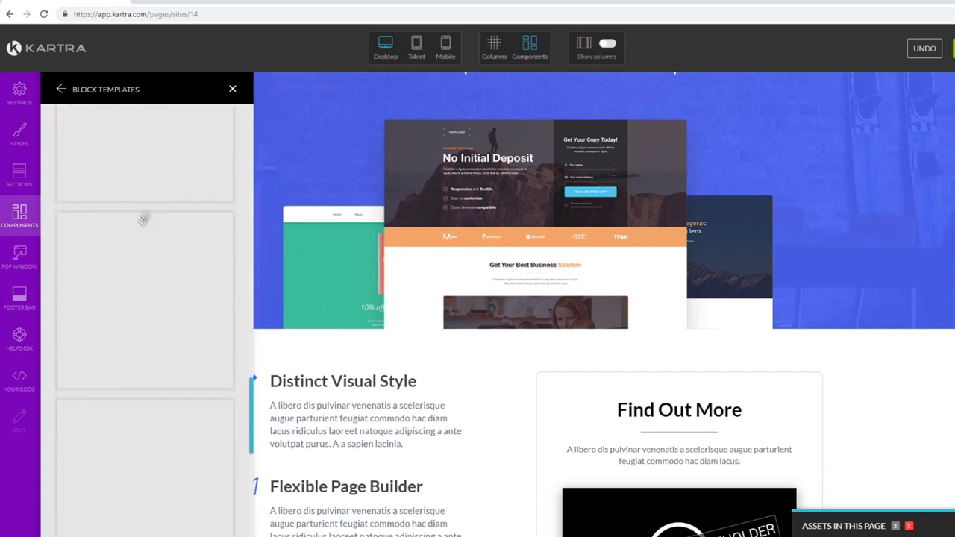
pyautogui.scroll(-10, 132, 253)
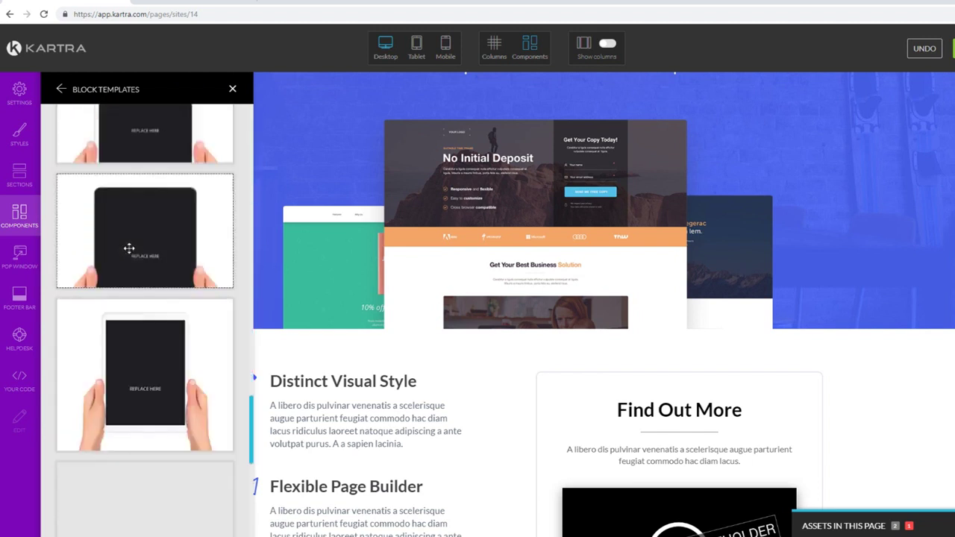
pyautogui.click(128, 247)
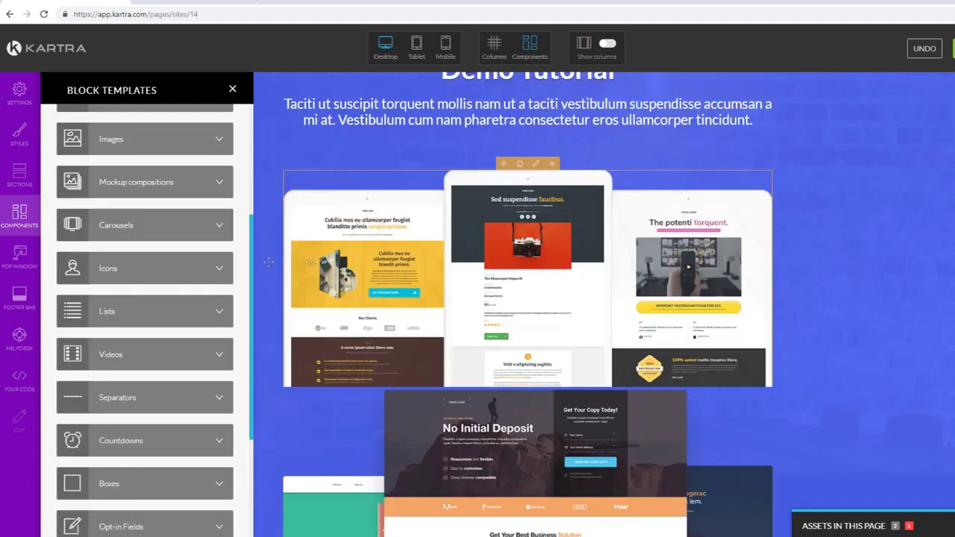
# Examine the video, box and countdown component templates.
pyautogui.scroll(-3, 127, 216)
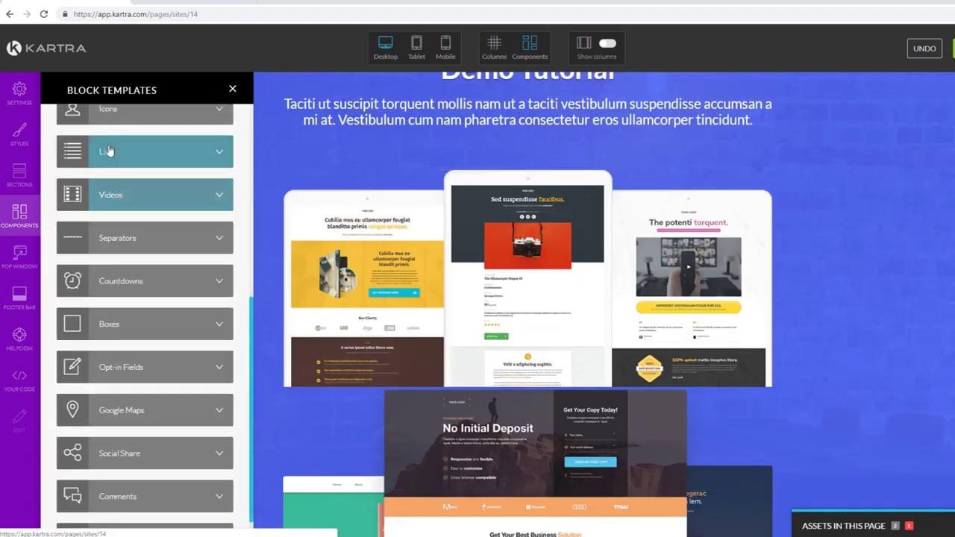
pyautogui.click(175, 196)
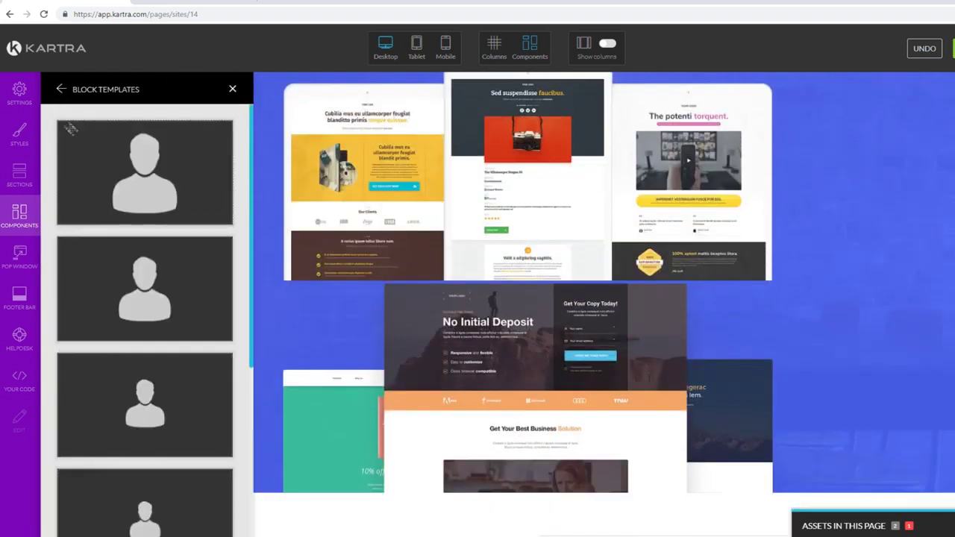
pyautogui.click(62, 90)
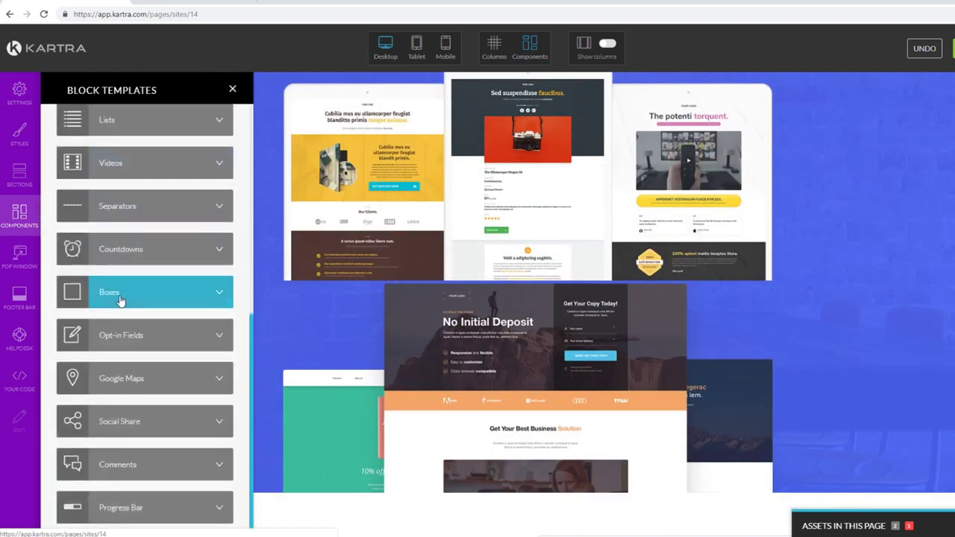
pyautogui.click(120, 289)
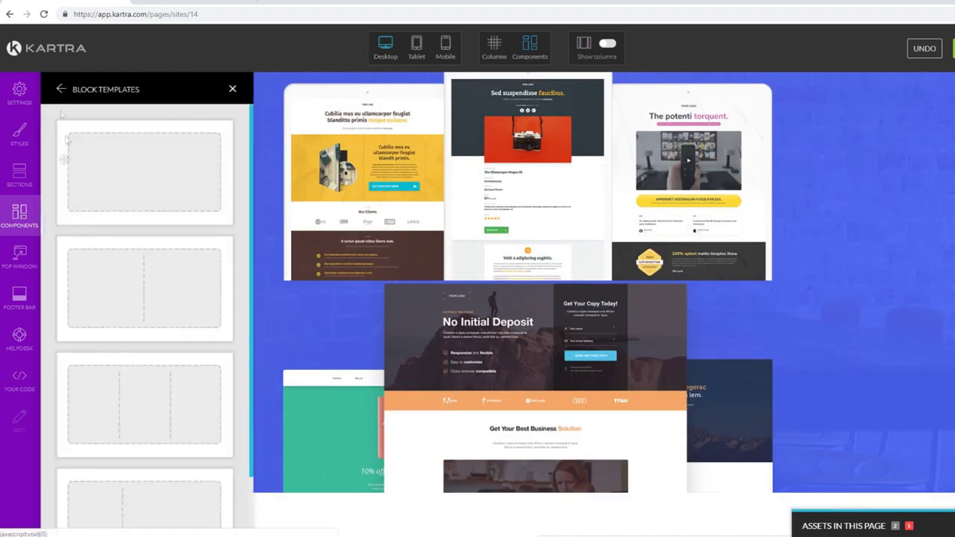
pyautogui.click(61, 90)
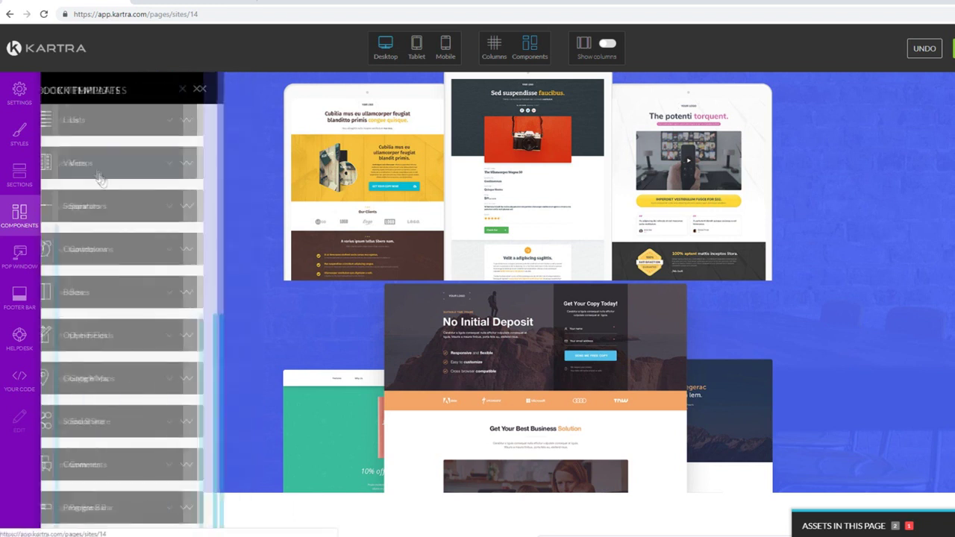
pyautogui.click(149, 249)
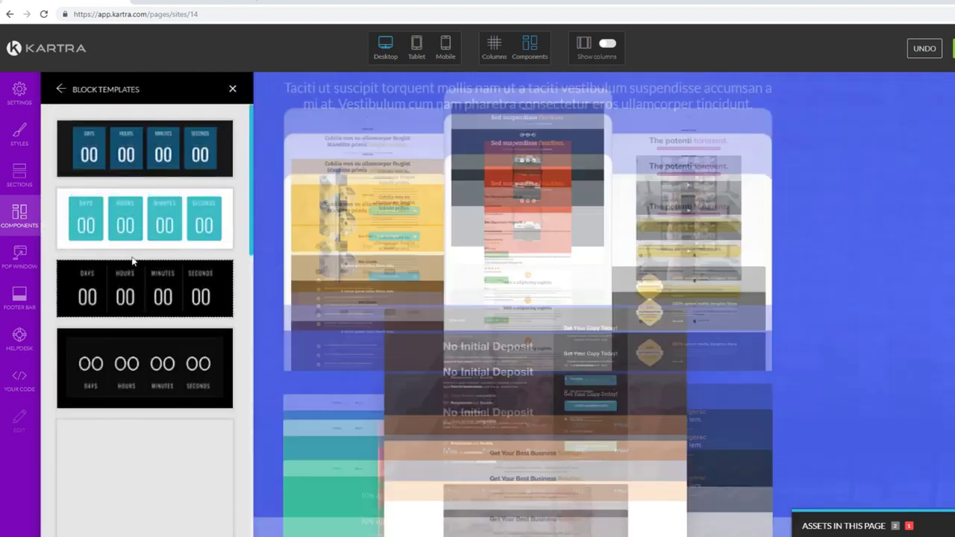
pyautogui.scroll(-8, 133, 260)
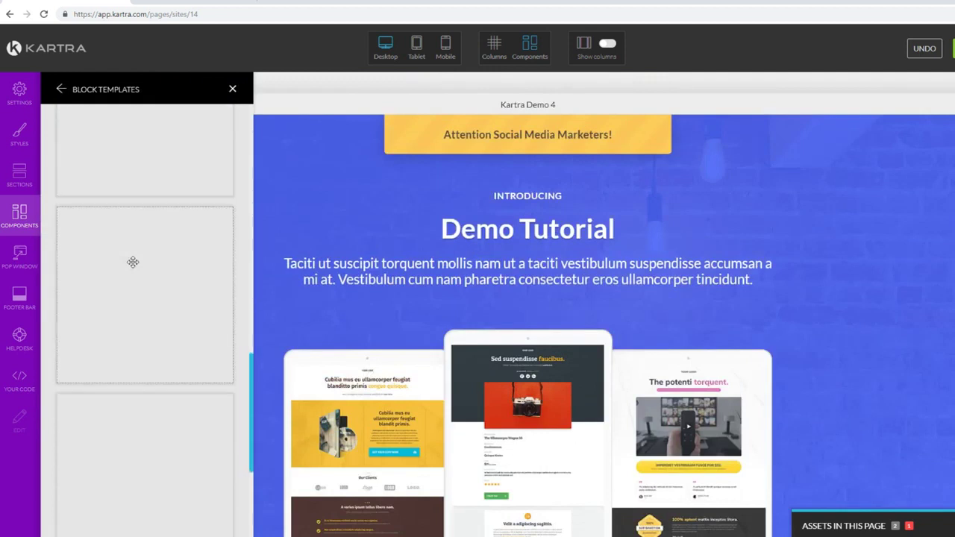
pyautogui.scroll(6, 132, 262)
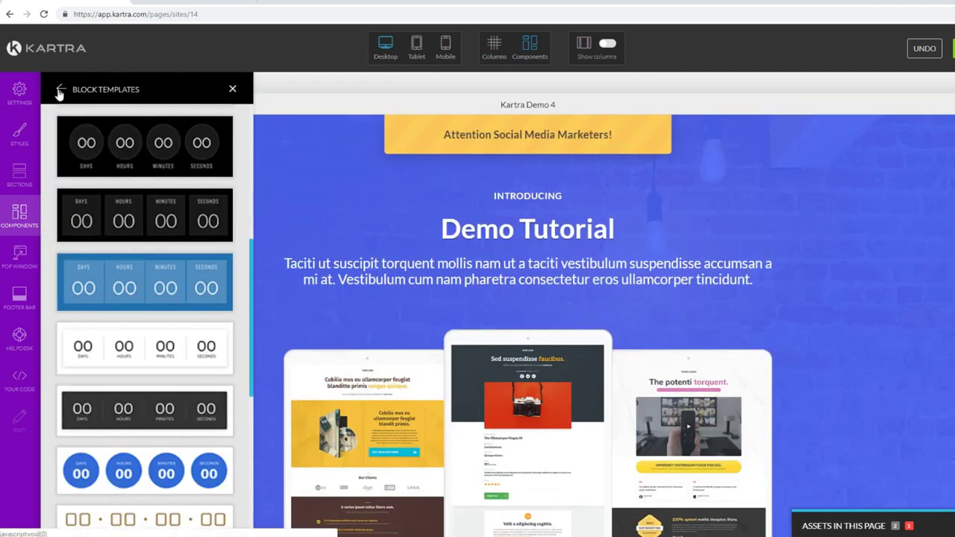
pyautogui.click(58, 90)
# Activate the landing pop-up and place the "Subscribe and Get News!" pop-up template on the page.
pyautogui.click(18, 255)
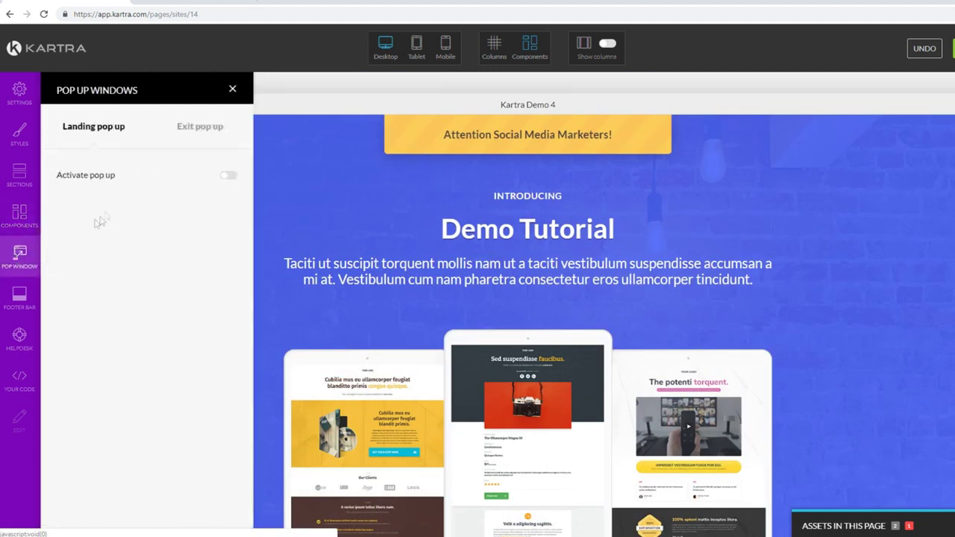
pyautogui.click(226, 177)
pyautogui.scroll(-3, 130, 269)
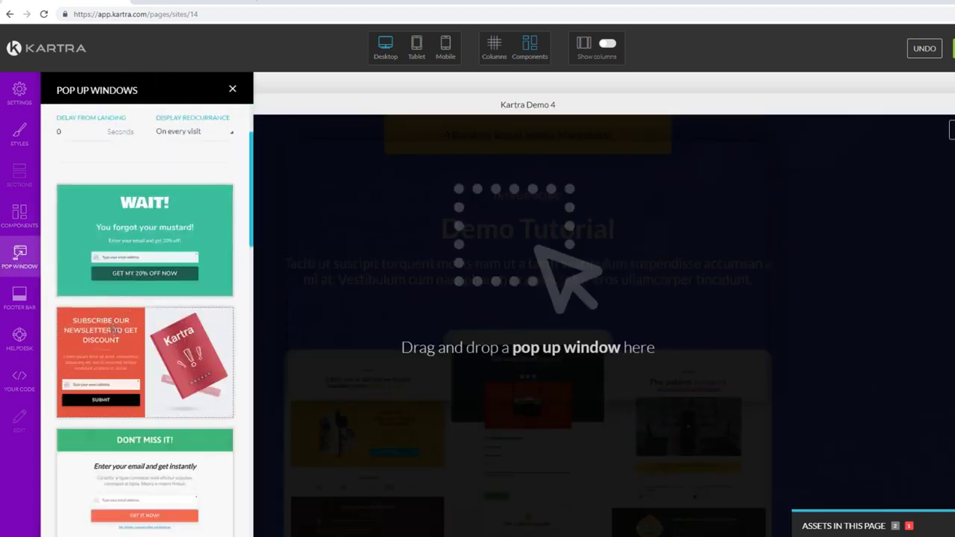
pyautogui.scroll(-3, 112, 332)
pyautogui.scroll(-4, 134, 323)
pyautogui.moveTo(146, 246); pyautogui.dragTo(480, 199)
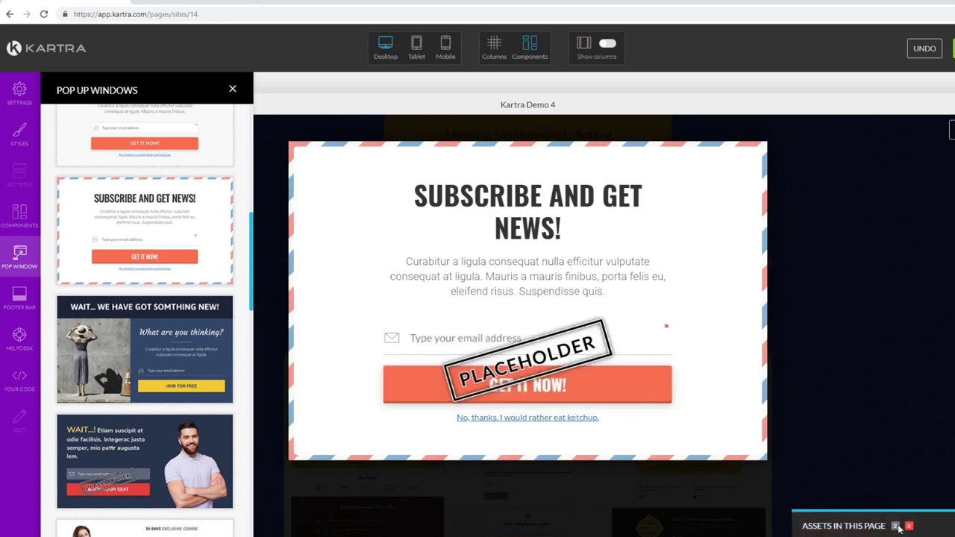
# Assign the "karta form" opt-in form to the pop-up's placeholder form and apply it.
pyautogui.click(844, 526)
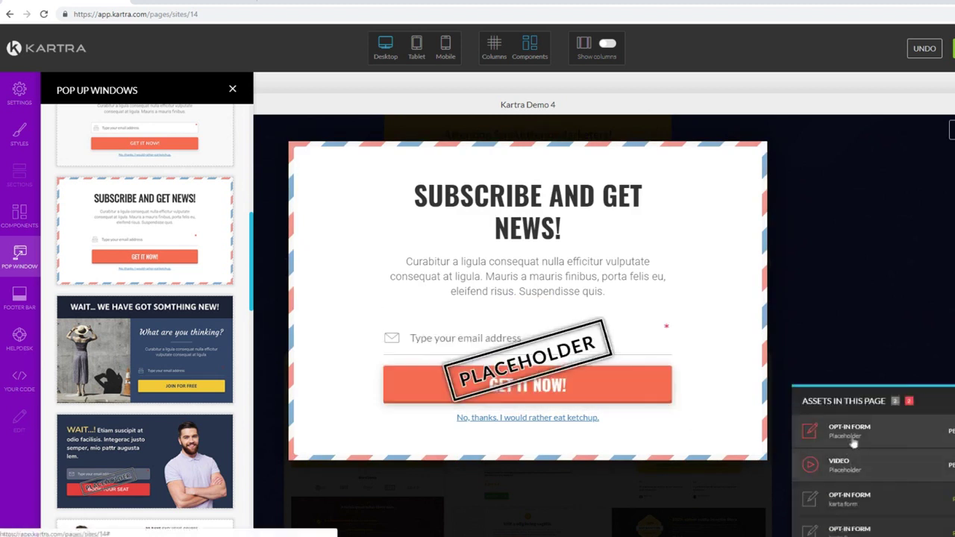
pyautogui.click(895, 435)
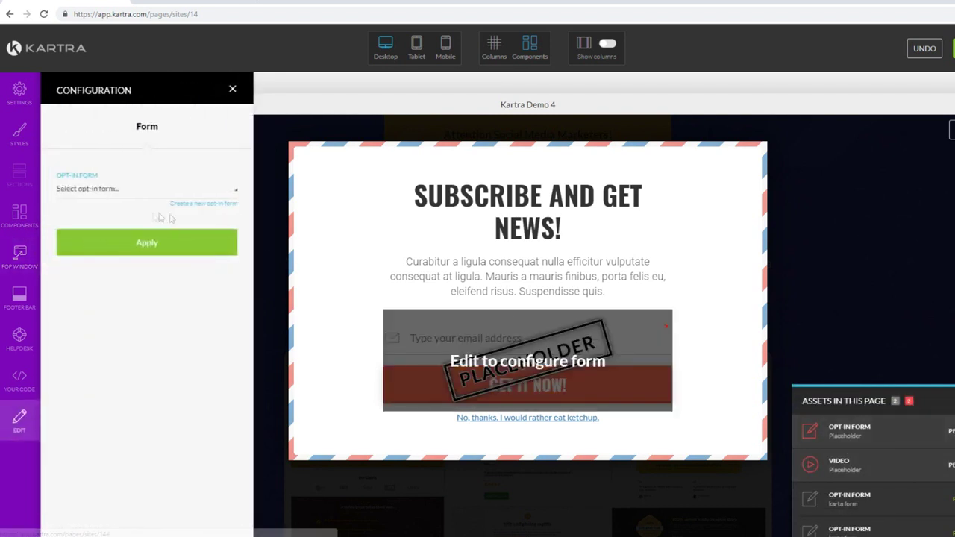
pyautogui.click(147, 191)
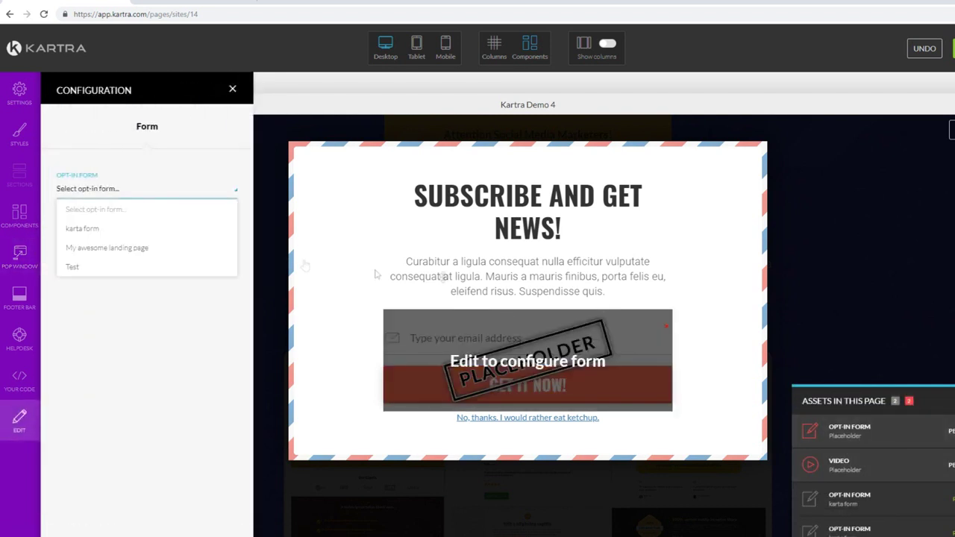
pyautogui.click(84, 232)
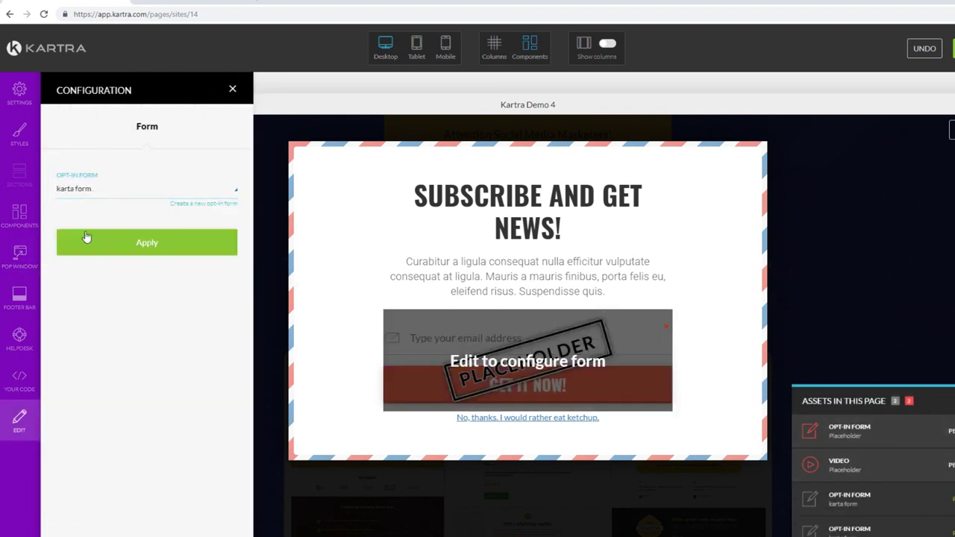
pyautogui.click(147, 243)
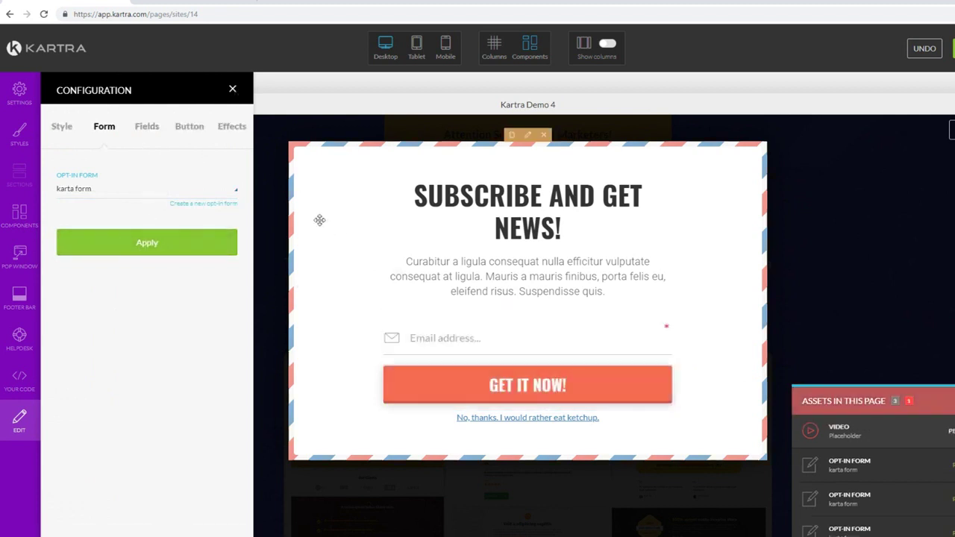
pyautogui.click(232, 90)
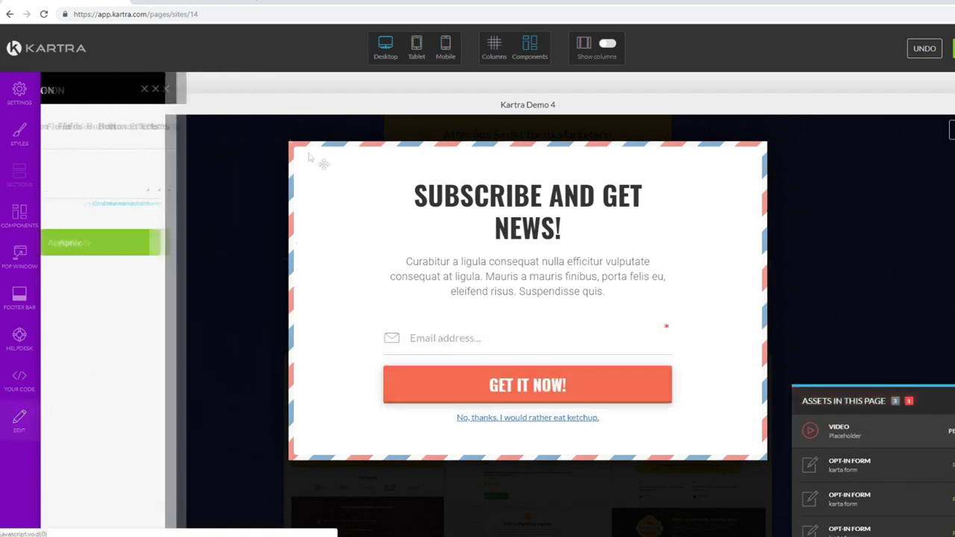
# Add the orange "Sign up before the time runs out!" countdown footer bar, then try placing the green bar at the page's bottom.
pyautogui.click(26, 297)
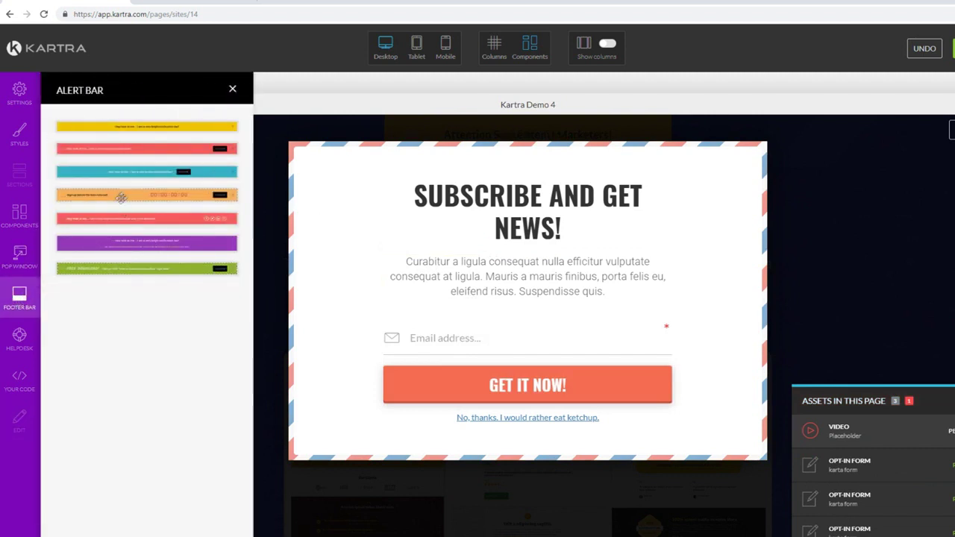
pyautogui.click(121, 197)
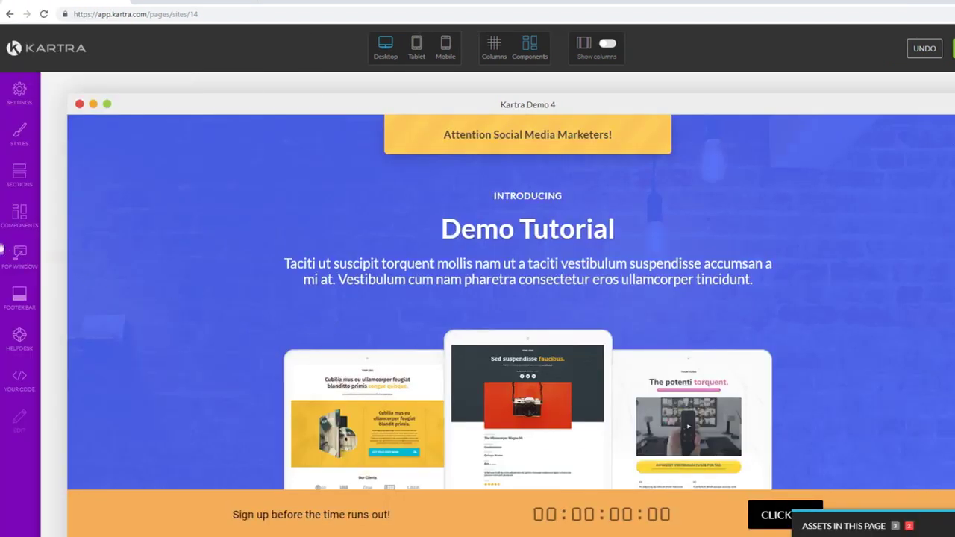
pyautogui.click(19, 296)
pyautogui.moveTo(128, 268); pyautogui.dragTo(492, 478)
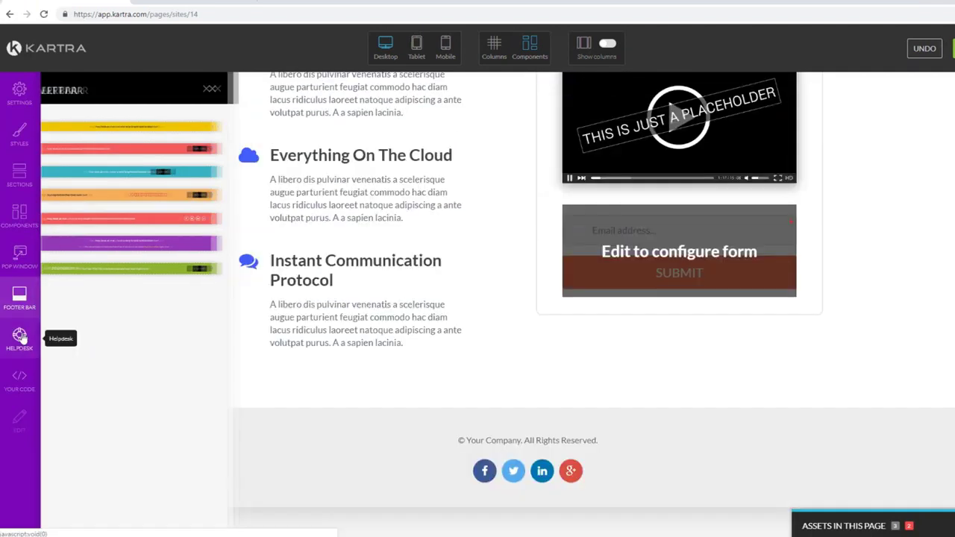
# Examine the page editor's helpdesk icon, custom code and page settings options.
pyautogui.click(19, 338)
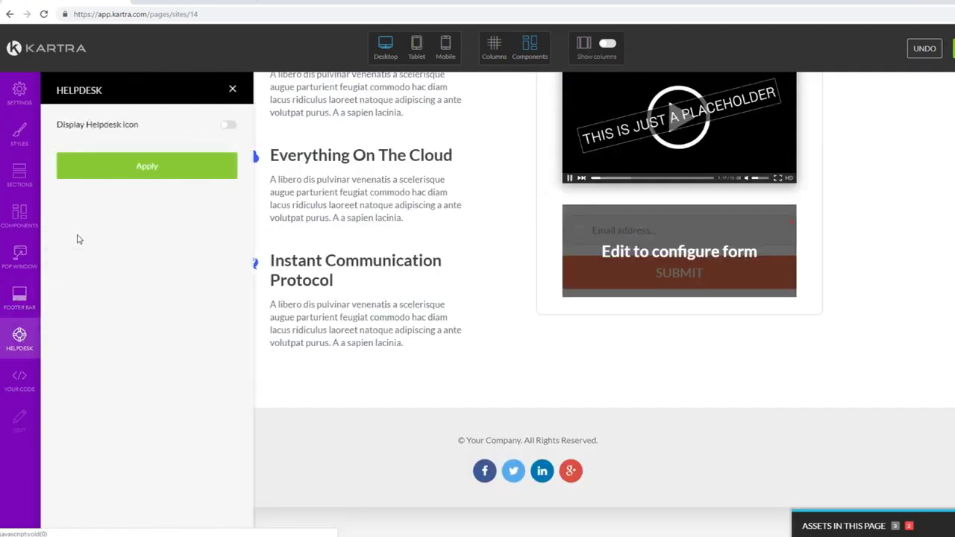
pyautogui.click(139, 164)
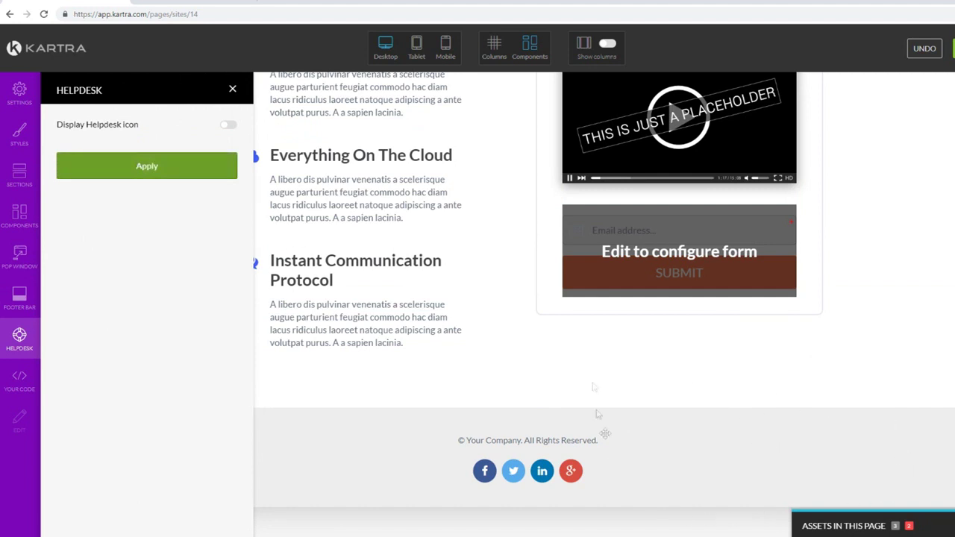
pyautogui.click(19, 379)
pyautogui.click(19, 91)
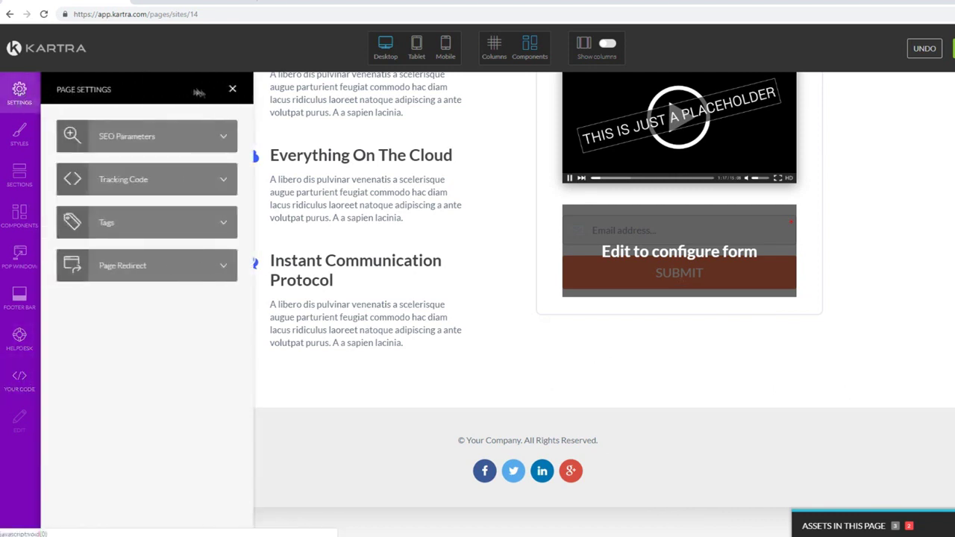
pyautogui.click(232, 89)
pyautogui.scroll(15, 184, 239)
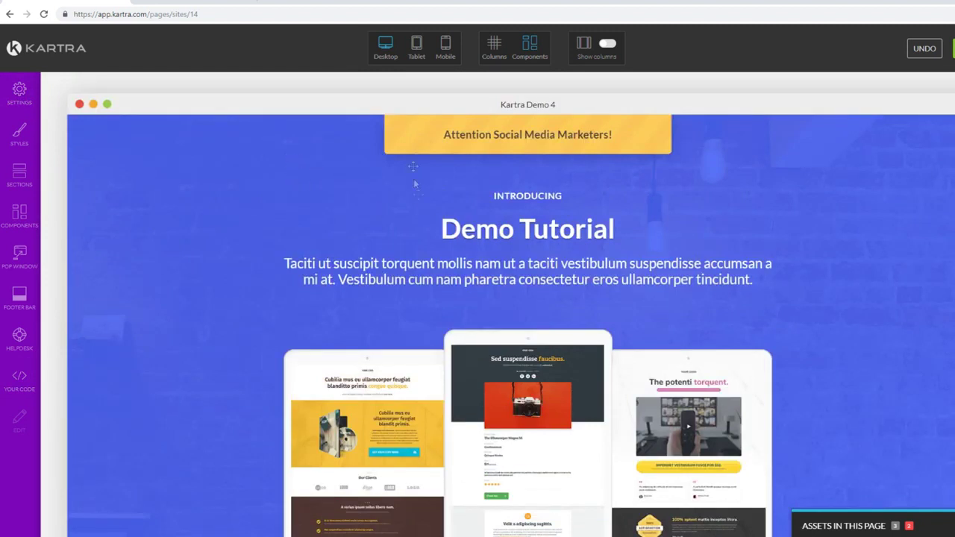
# Publish the page live with a direct page link and set the link's ending to "demo".
pyautogui.click(954, 49)
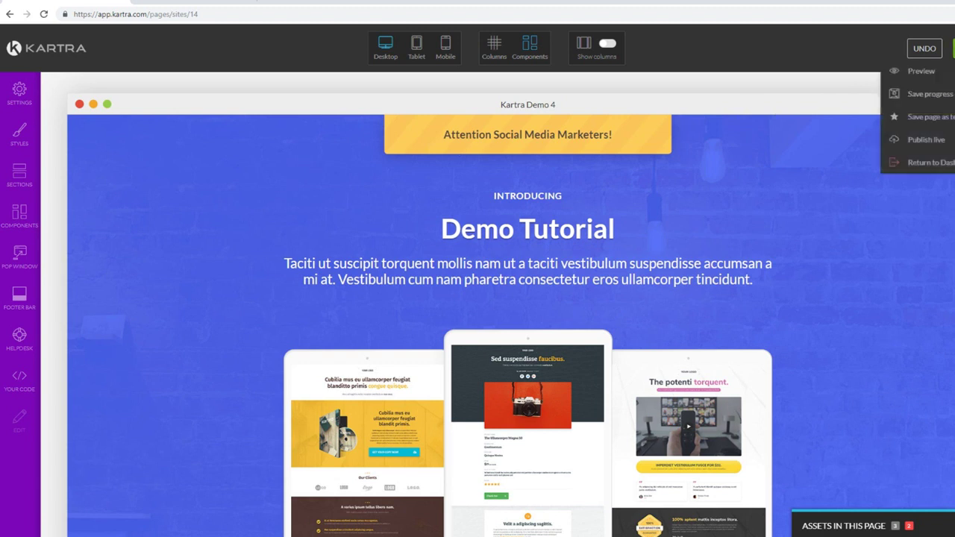
pyautogui.click(863, 141)
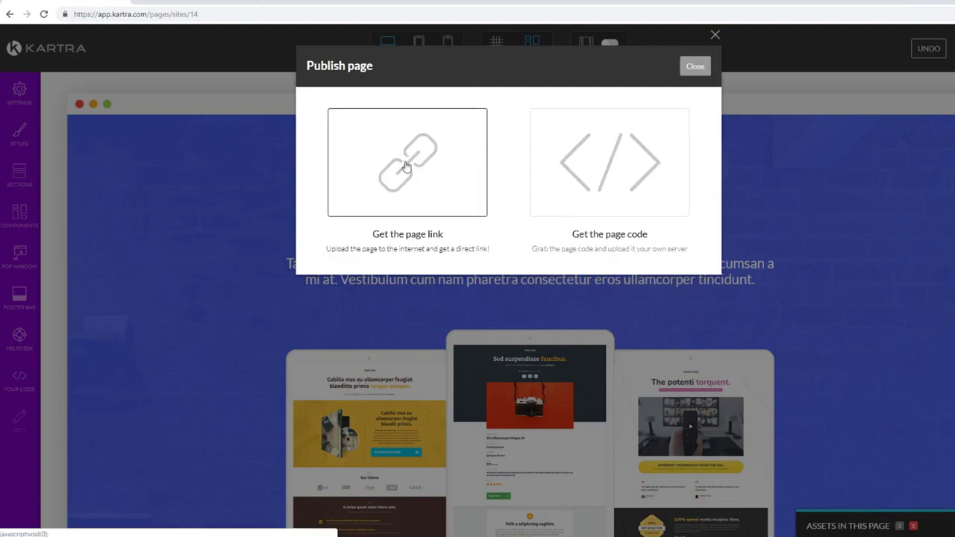
pyautogui.click(408, 173)
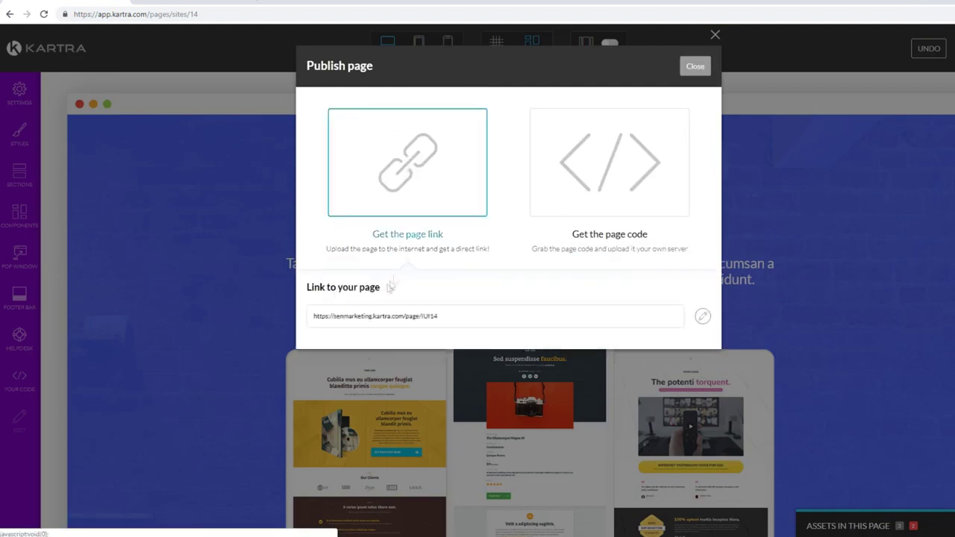
pyautogui.click(702, 316)
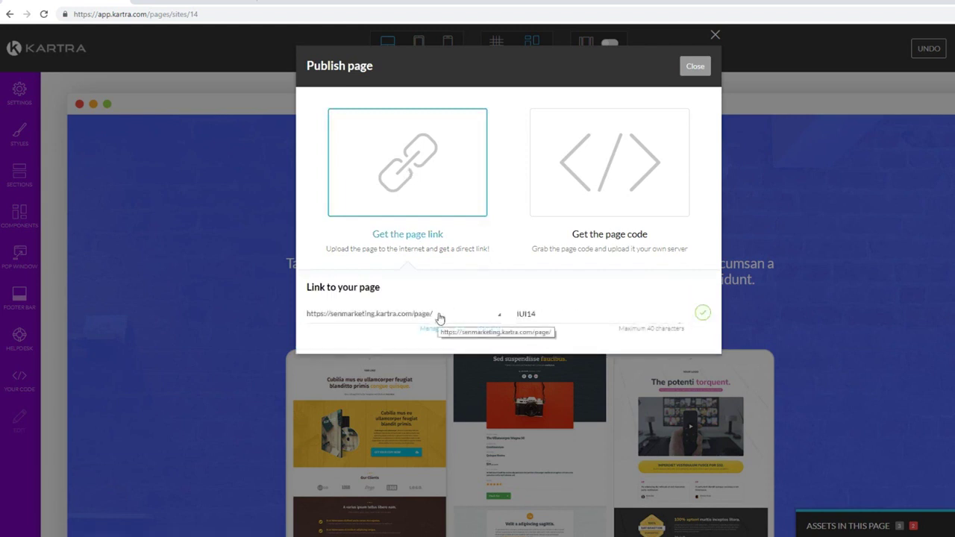
pyautogui.write('demo')
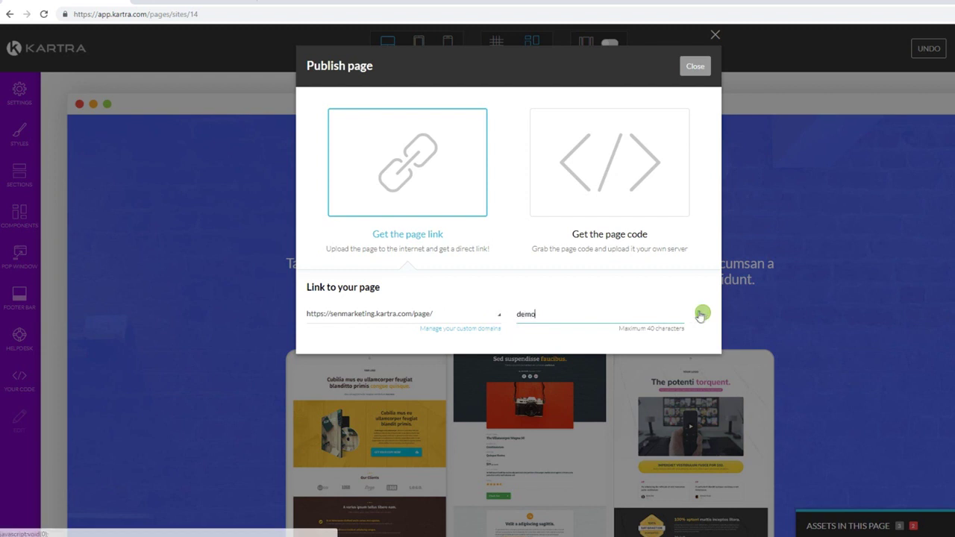
pyautogui.click(702, 314)
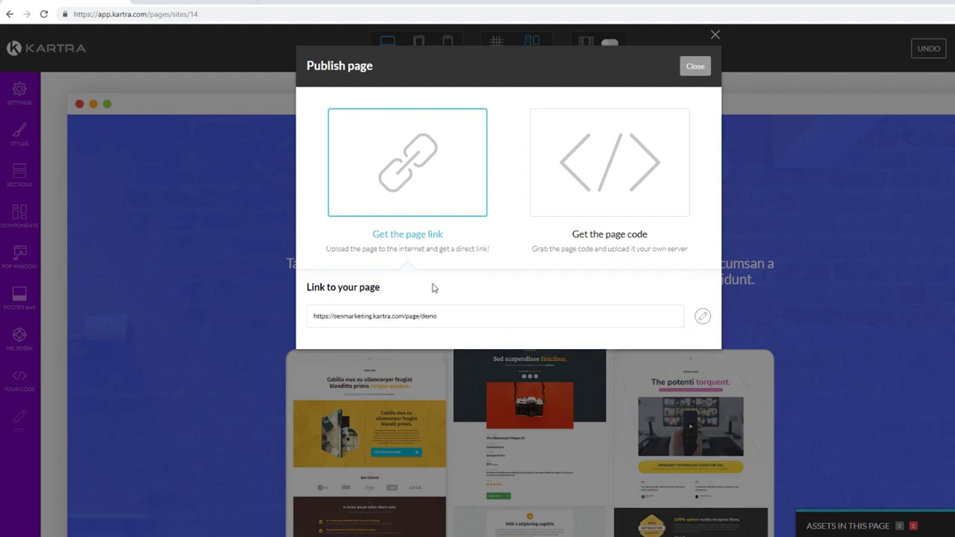
# Open the published page from its senmarketing.kartra.com/page/demo link and review it from header to footer.
pyautogui.moveTo(473, 322); pyautogui.dragTo(346, 323)
pyautogui.rightClick(346, 323)
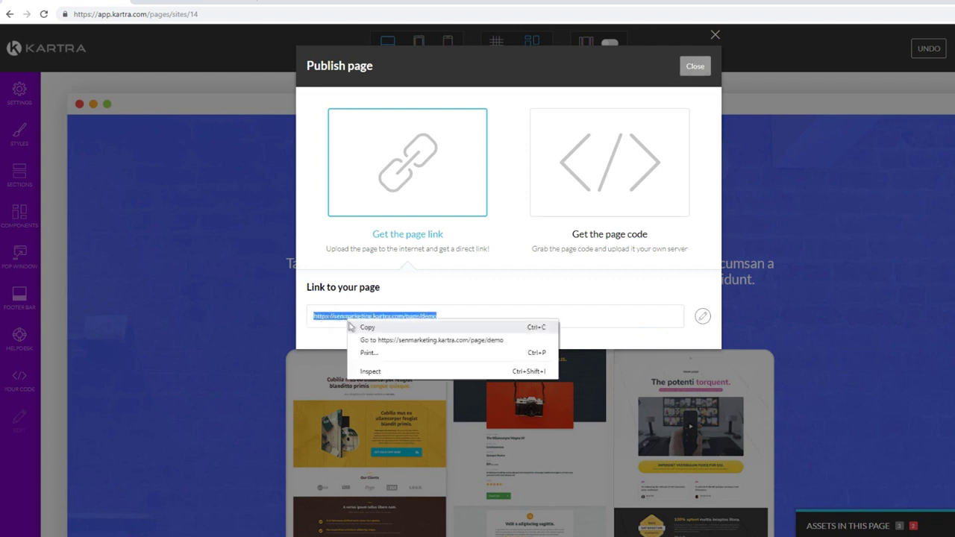
pyautogui.click(385, 341)
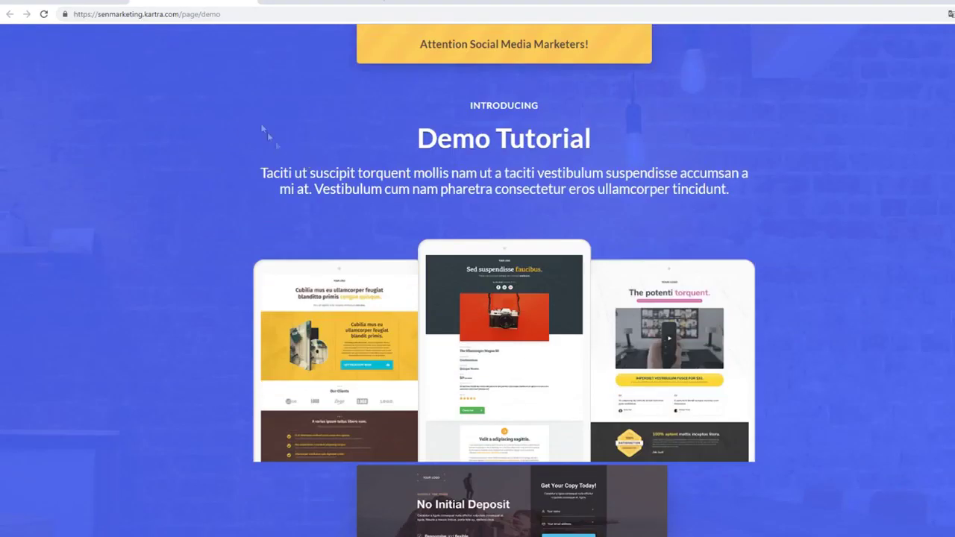
pyautogui.scroll(-1, 314, 154)
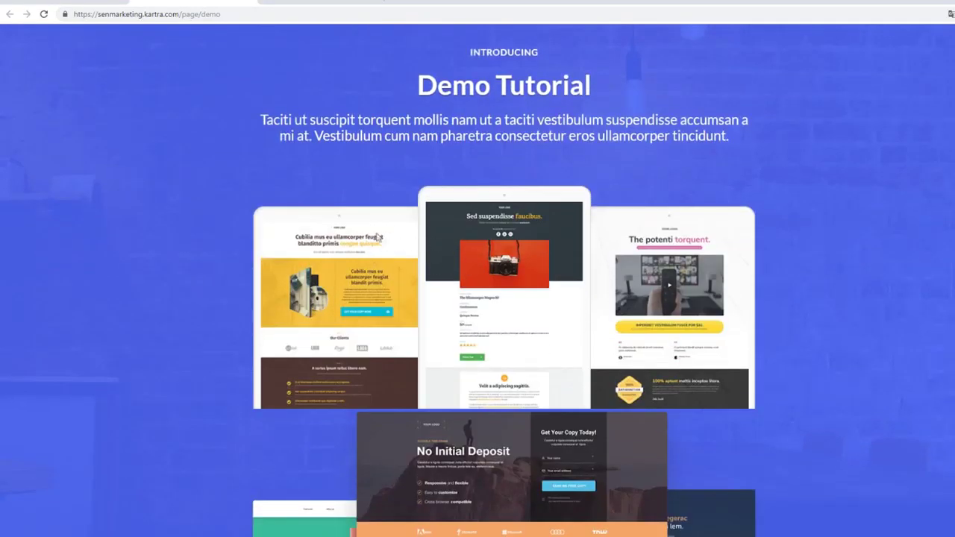
pyautogui.scroll(-2, 450, 296)
pyautogui.scroll(-10, 410, 239)
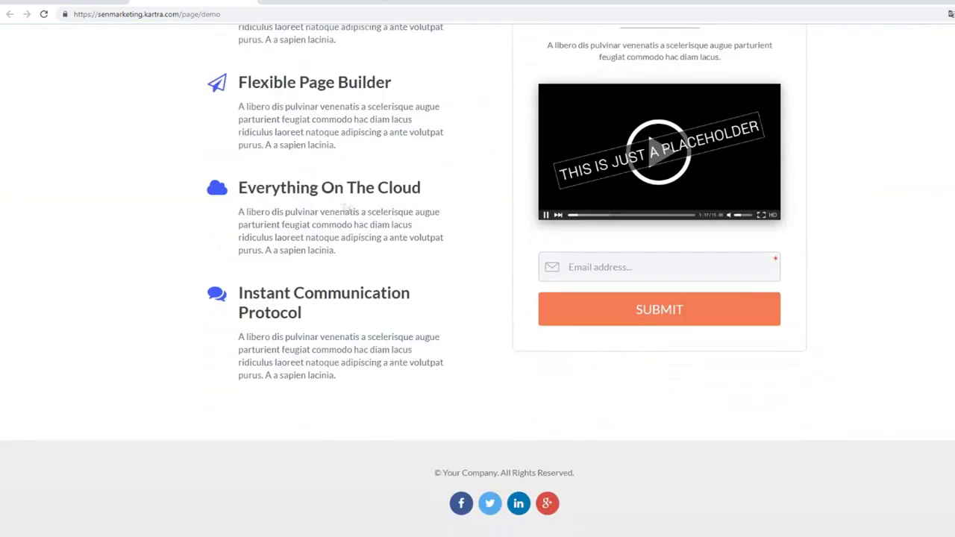
pyautogui.scroll(15, 584, 272)
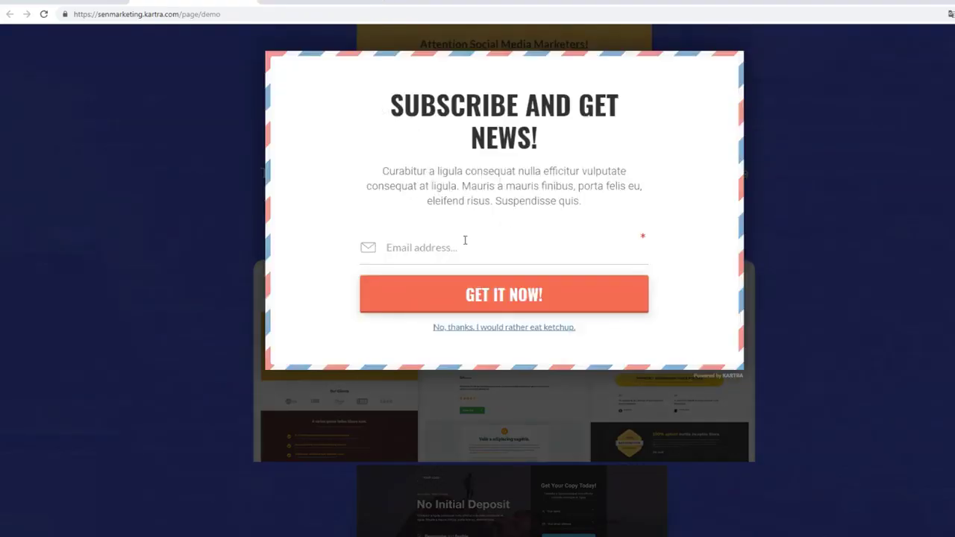
pyautogui.hotkey('ctrl', 'w')
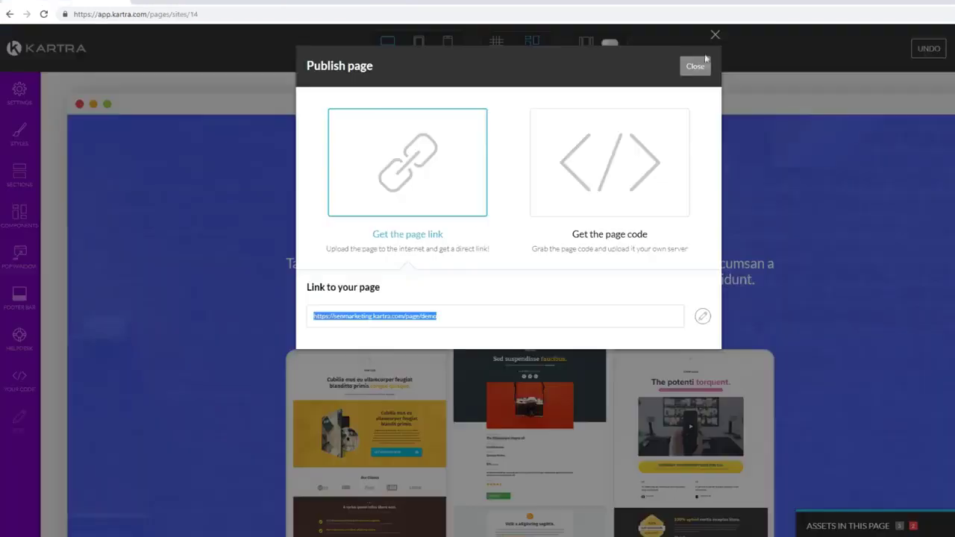
# Close the publishing dialog and exit the page editor to the dashboard.
pyautogui.click(701, 66)
pyautogui.click(937, 48)
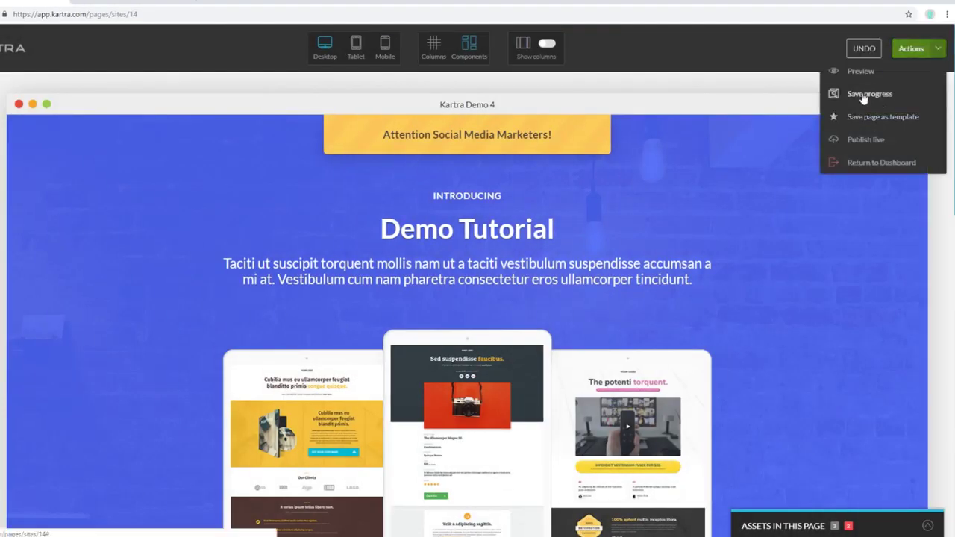
pyautogui.click(860, 164)
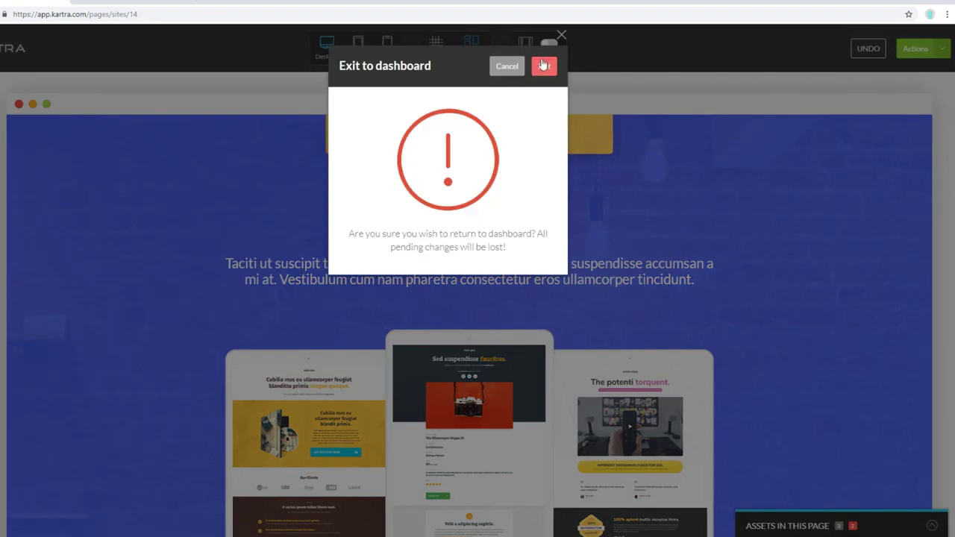
pyautogui.click(544, 67)
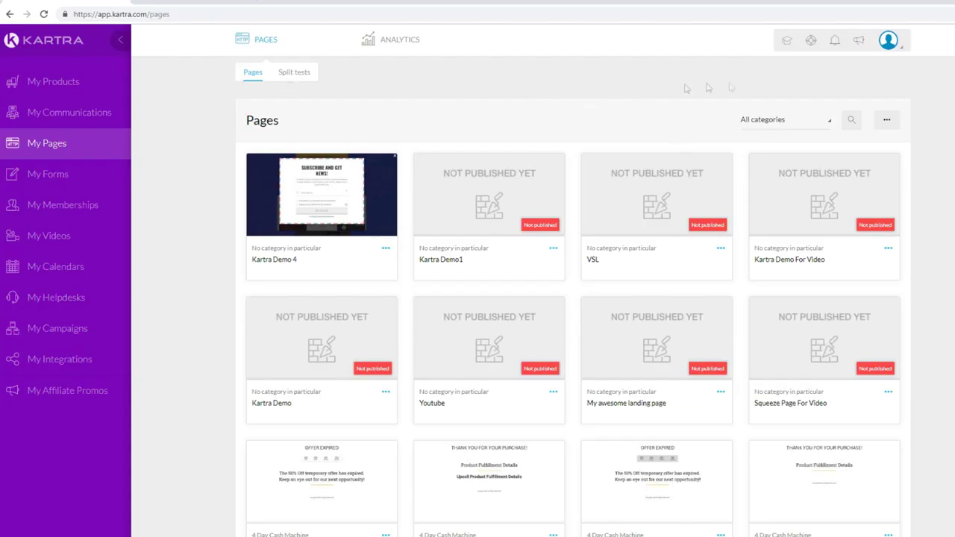
# Examine the new custom domain setup with the option that uses only the main domain.
pyautogui.click(891, 45)
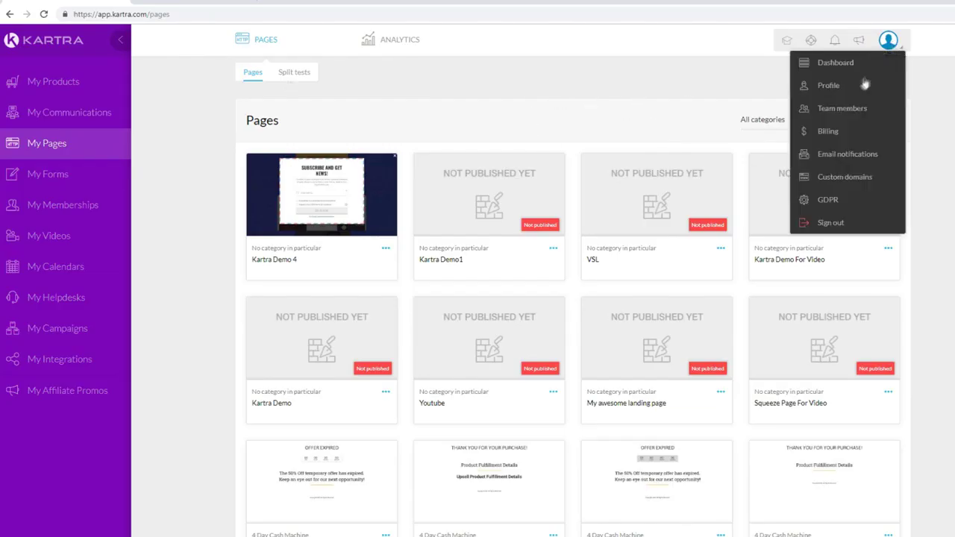
pyautogui.click(839, 179)
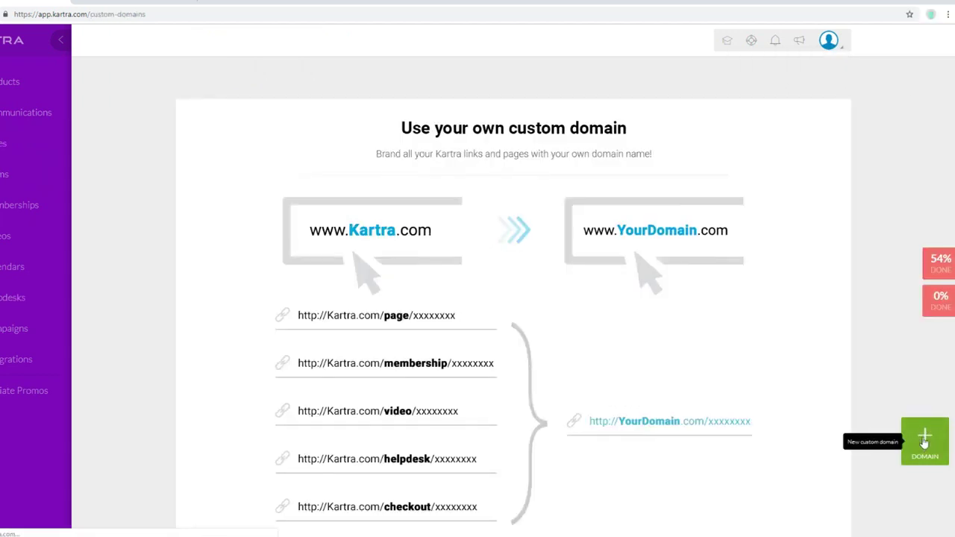
pyautogui.click(923, 440)
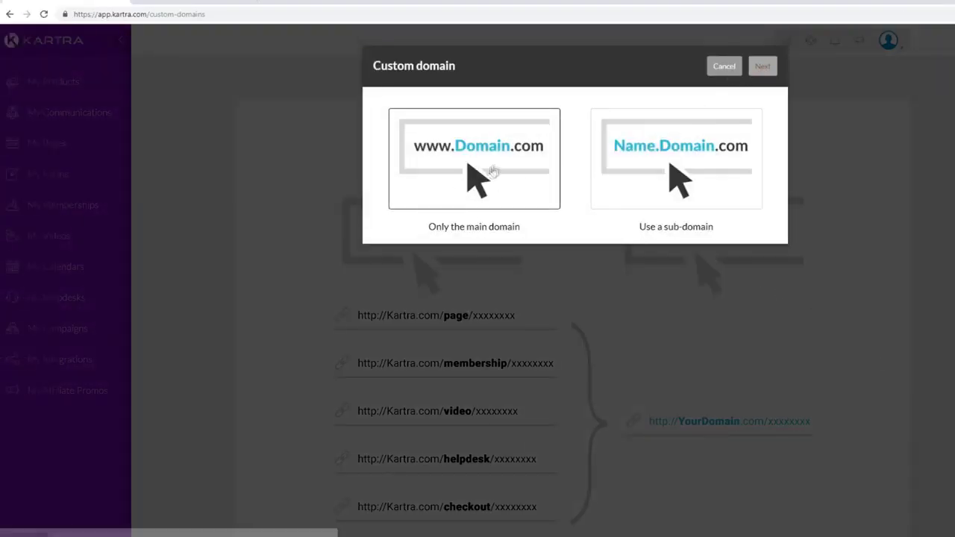
pyautogui.click(438, 163)
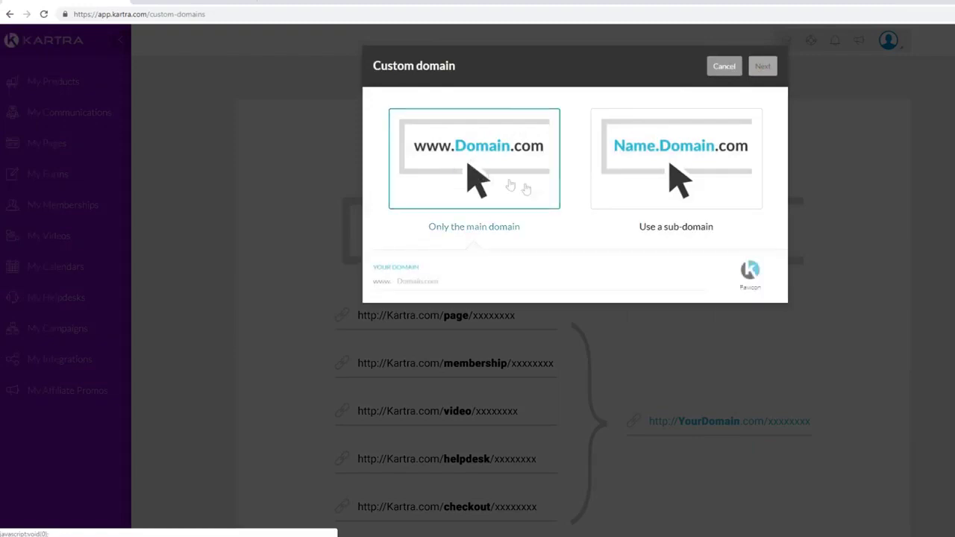
pyautogui.click(441, 283)
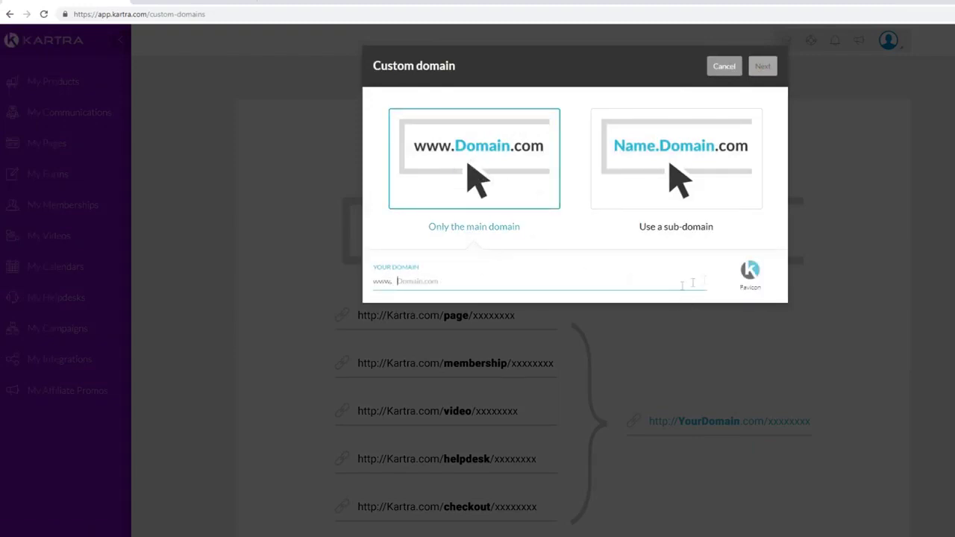
pyautogui.click(725, 68)
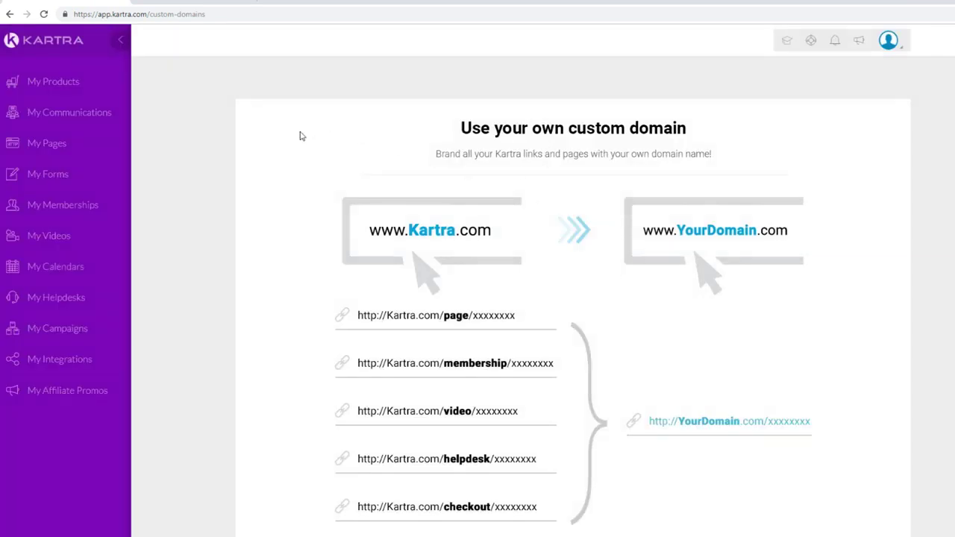
# View the account dashboard and browse the done-for-you campaigns.
pyautogui.click(43, 45)
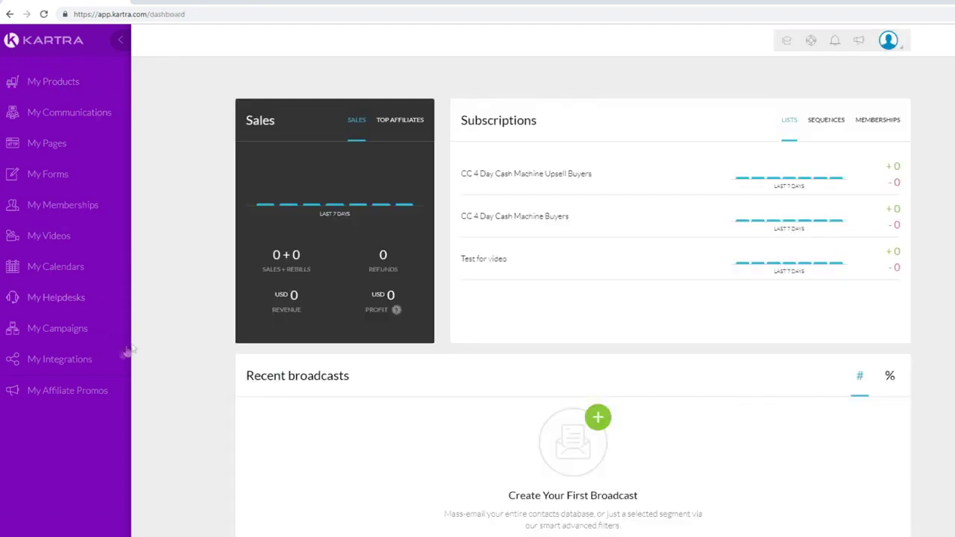
pyautogui.click(62, 204)
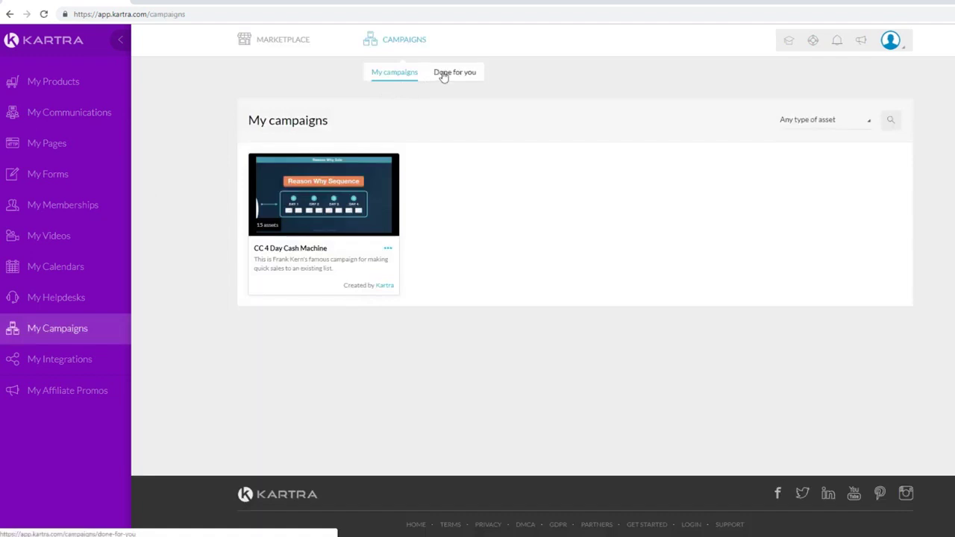
pyautogui.click(445, 80)
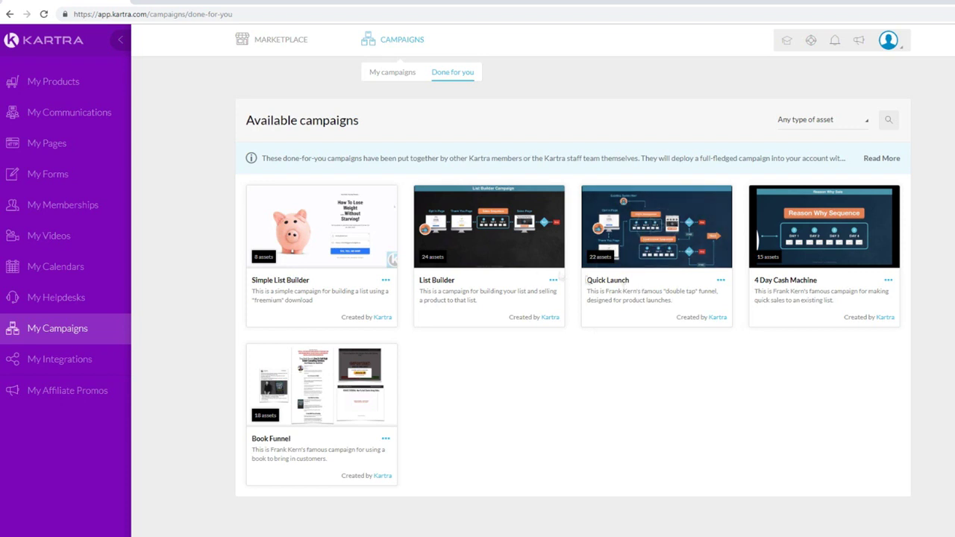
# Look through the helpdesk, calendars and videos sections.
pyautogui.click(73, 295)
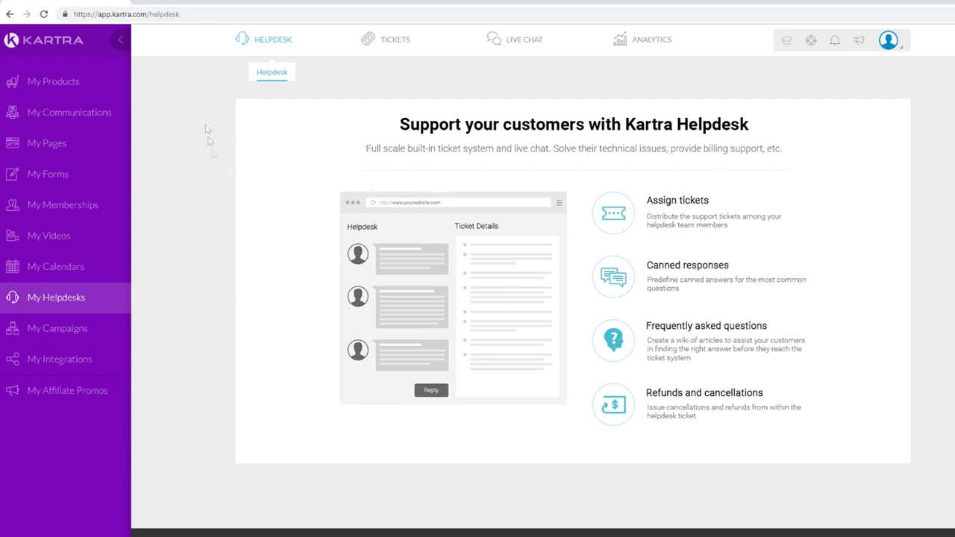
pyautogui.click(81, 271)
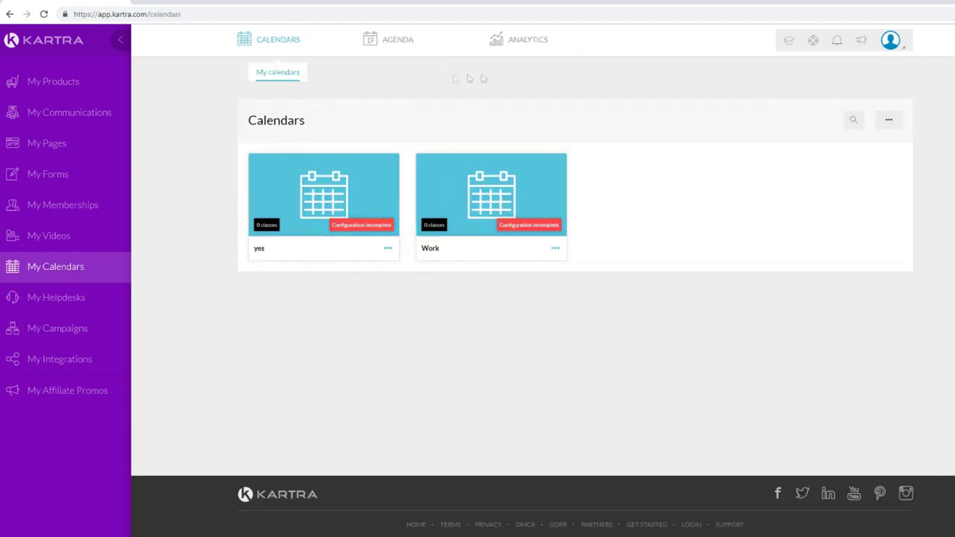
pyautogui.click(67, 238)
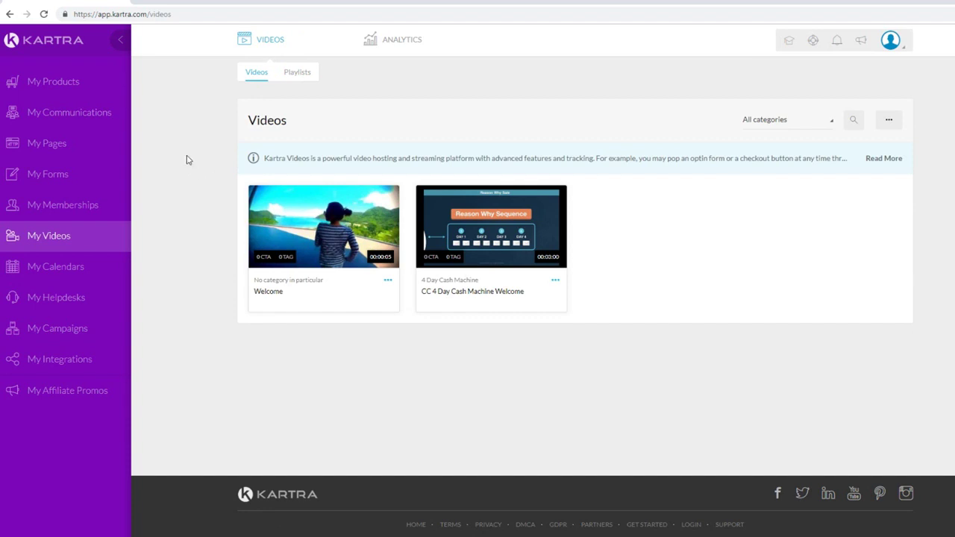
# Create a new membership named "rgereer".
pyautogui.click(45, 205)
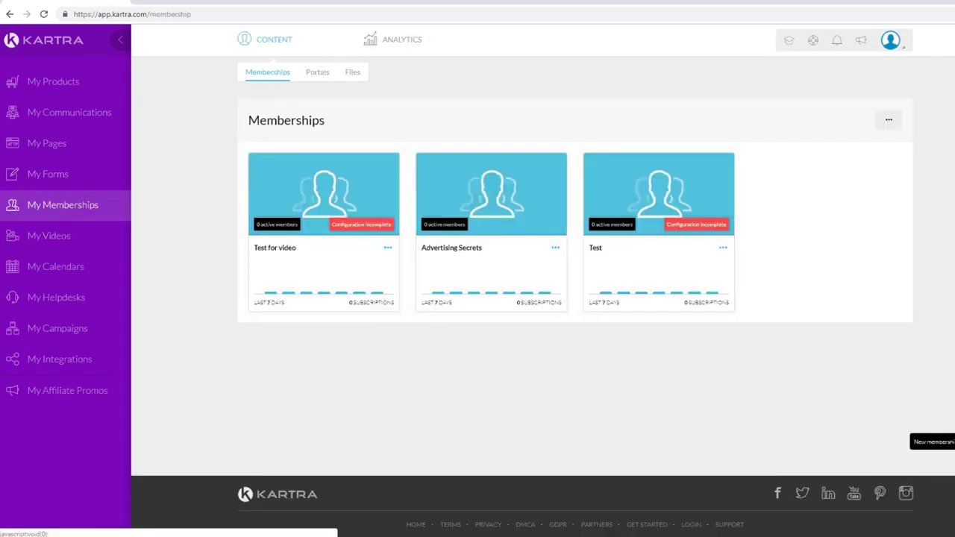
pyautogui.click(910, 403)
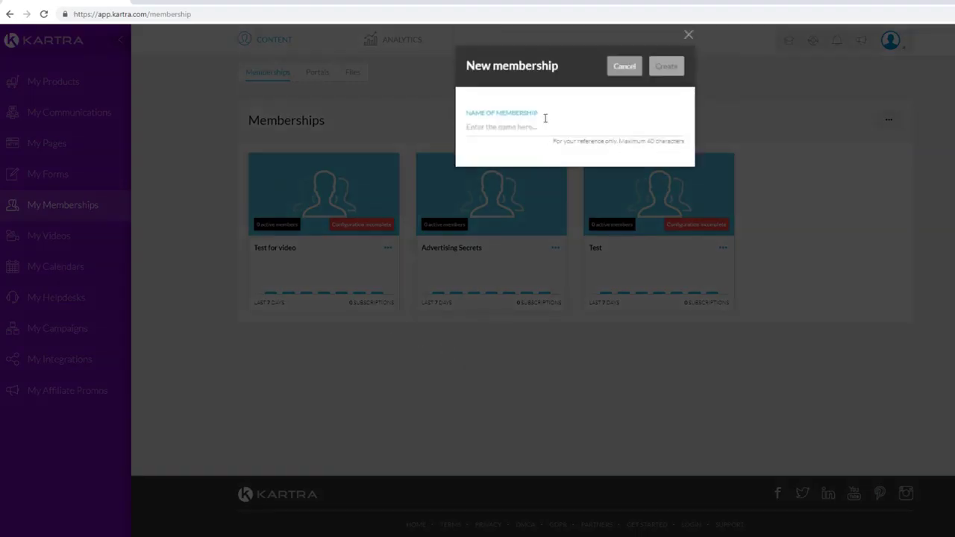
pyautogui.click(542, 123)
pyautogui.write('rgereer')
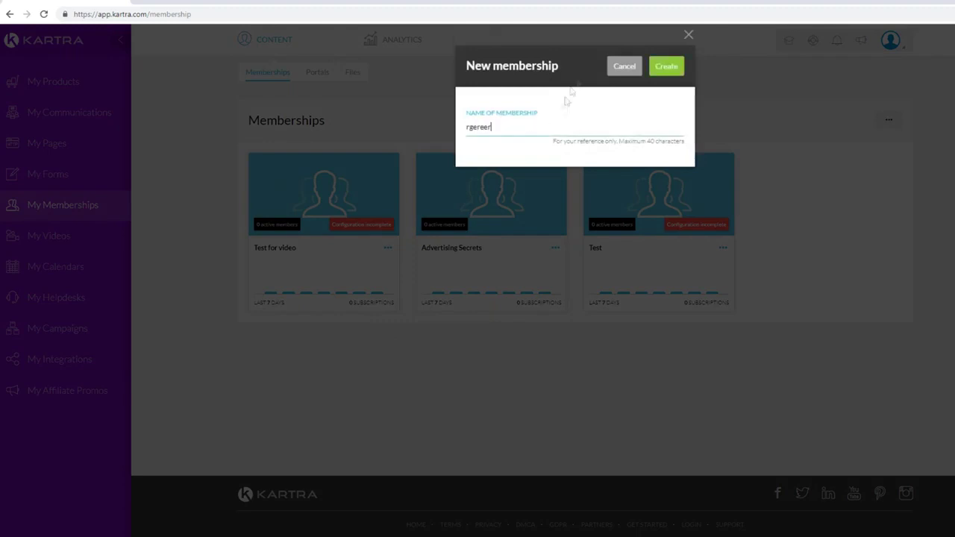
pyautogui.click(666, 65)
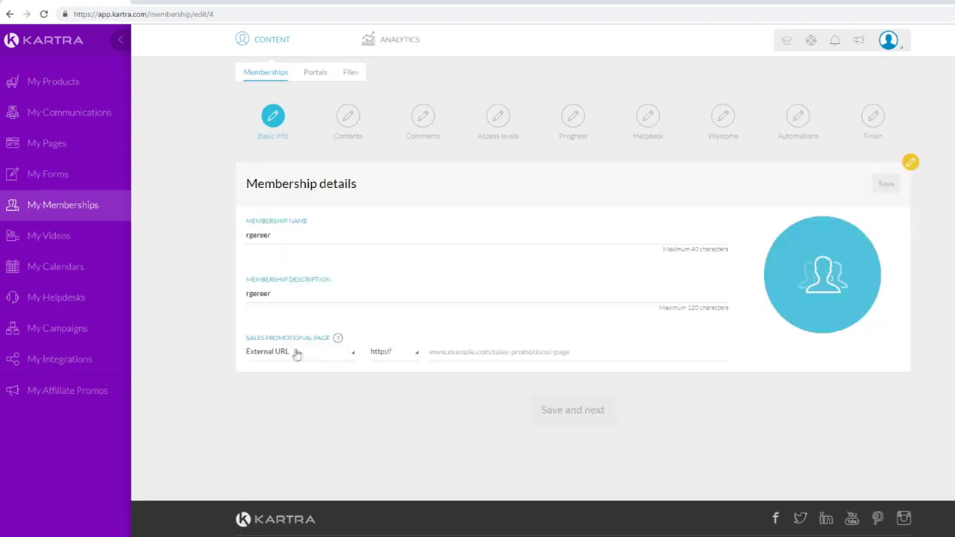
# Set the membership's sales promotional page to the external URL Ayy.com, save the details, and open the content builder.
pyautogui.click(463, 351)
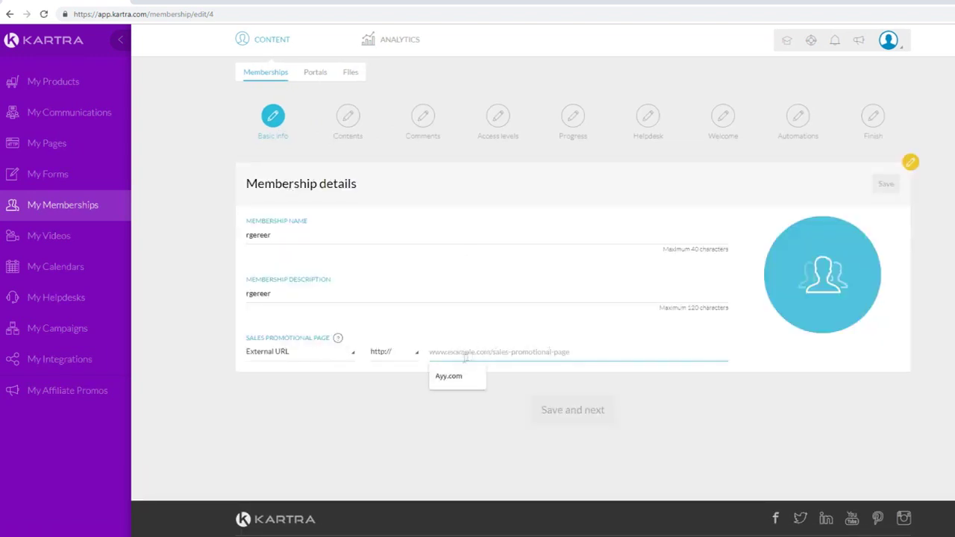
pyautogui.click(450, 376)
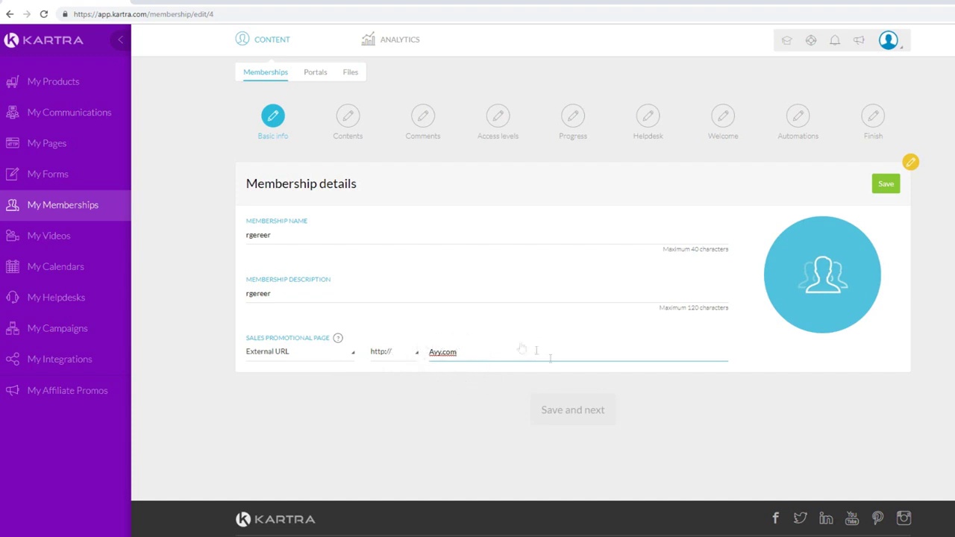
pyautogui.click(883, 184)
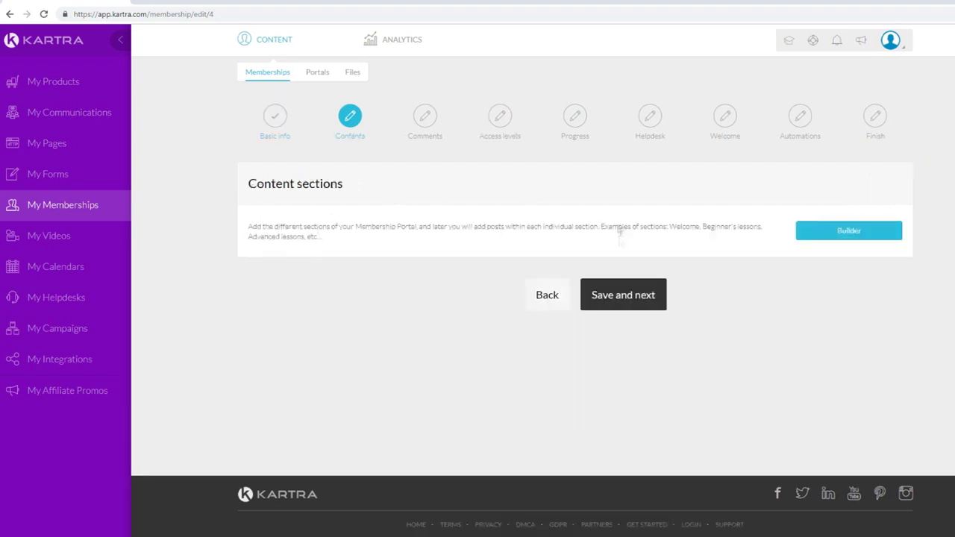
pyautogui.click(829, 232)
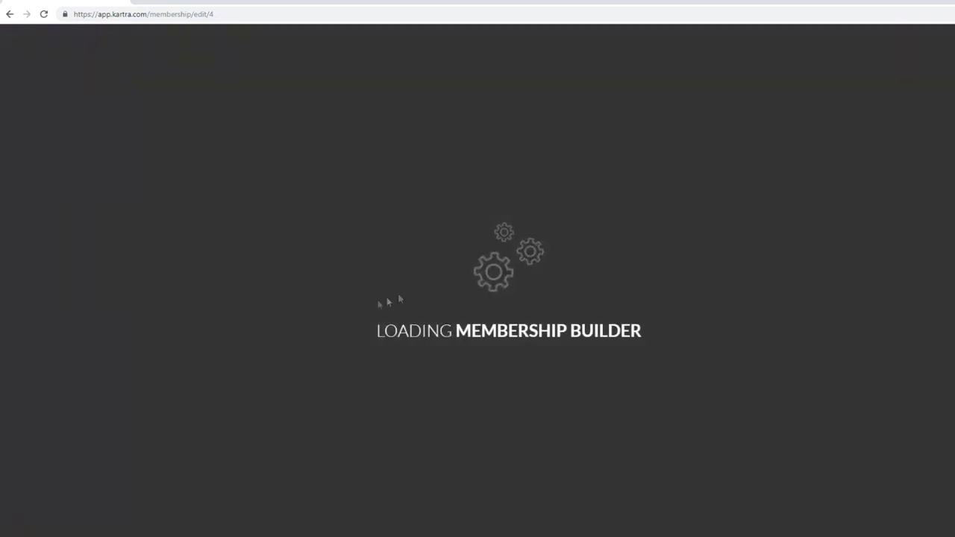
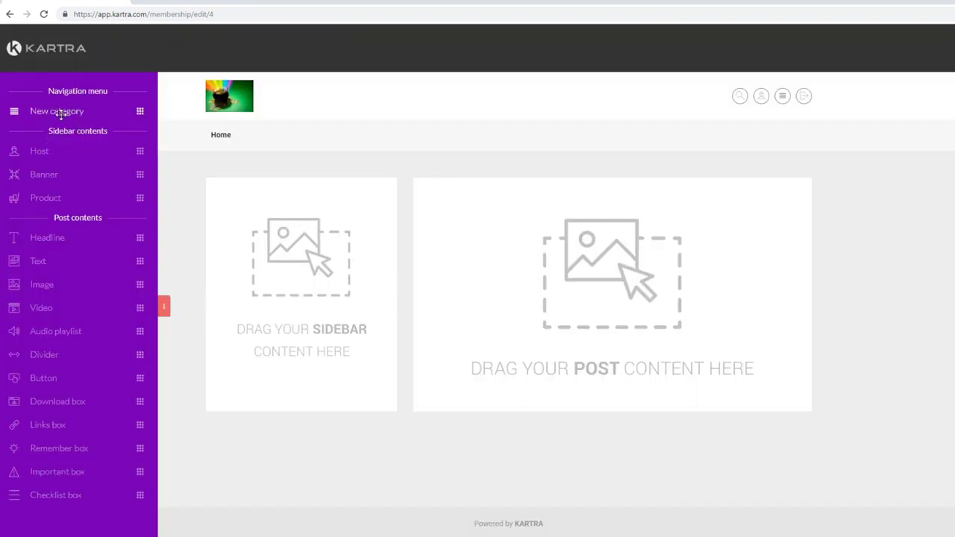
# Add the categories "YouTube" and "Google Adwords" to the membership's navigation menu, both without subcategories.
pyautogui.moveTo(60, 112); pyautogui.dragTo(251, 142)
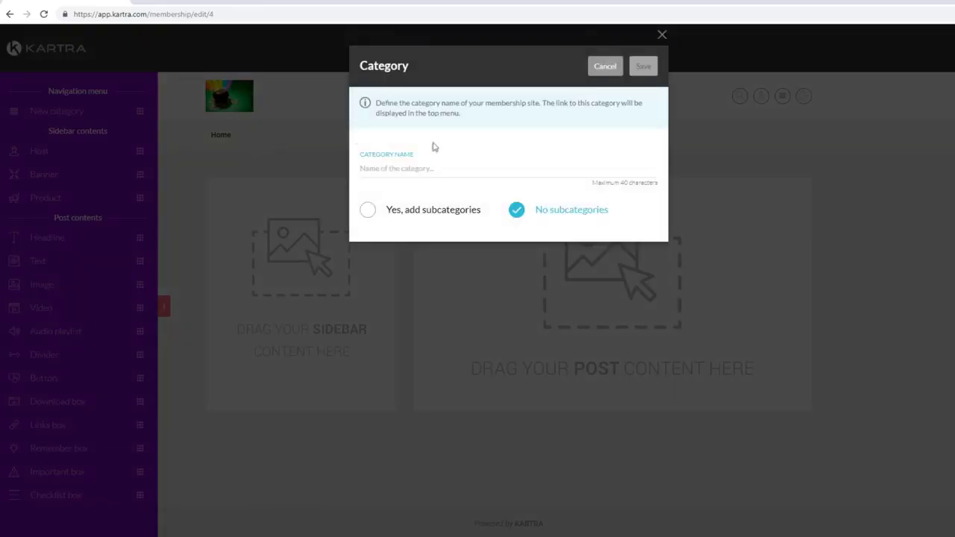
pyautogui.click(426, 168)
pyautogui.write('YouTube')
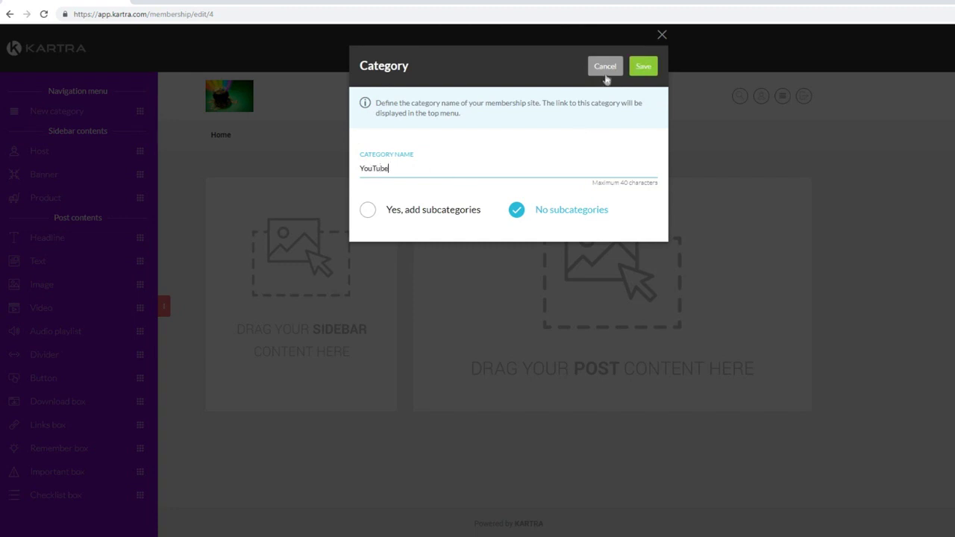
pyautogui.click(641, 67)
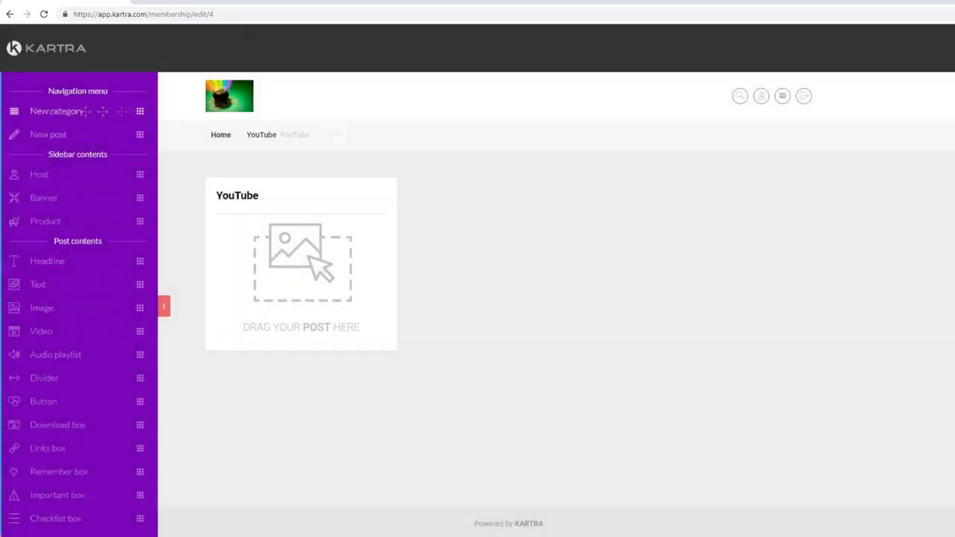
pyautogui.moveTo(112, 111); pyautogui.dragTo(335, 141)
pyautogui.write('Google Adwords')
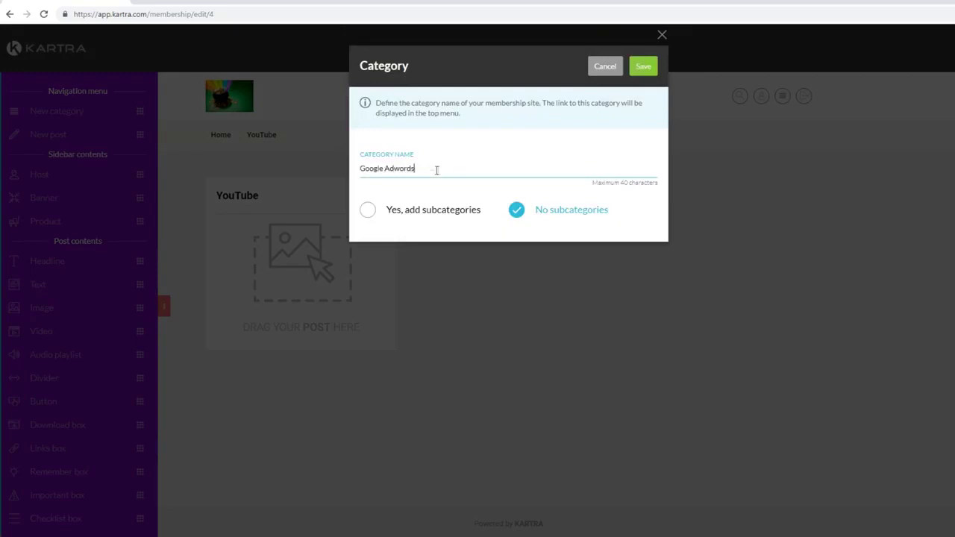
pyautogui.click(644, 67)
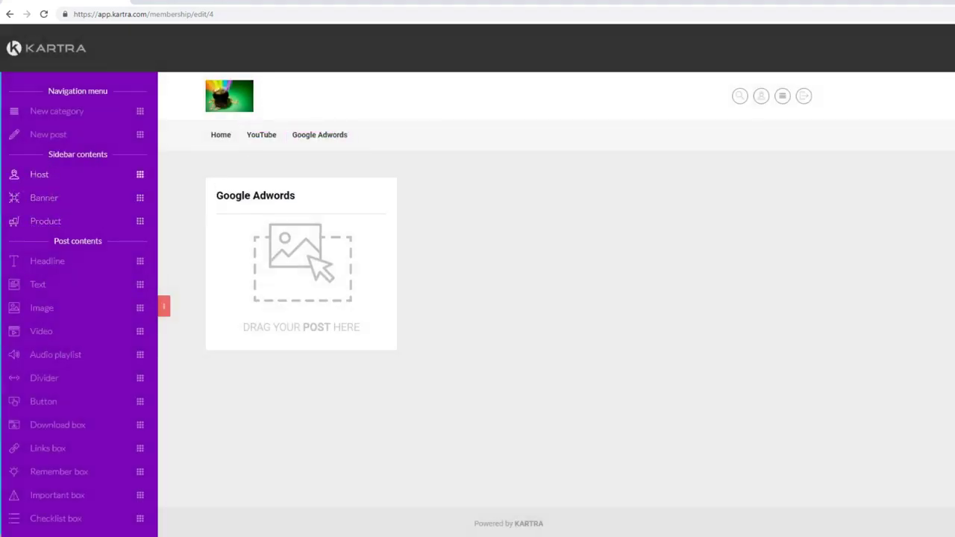
# Add a post named "Welcome" with the description "4r3r4r4" to the YouTube category.
pyautogui.click(261, 135)
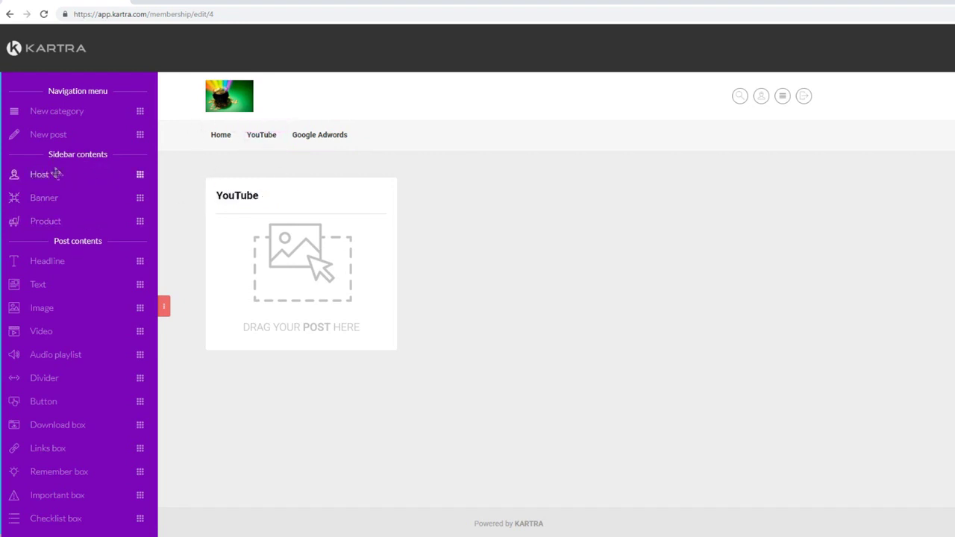
pyautogui.moveTo(48, 135); pyautogui.dragTo(271, 250)
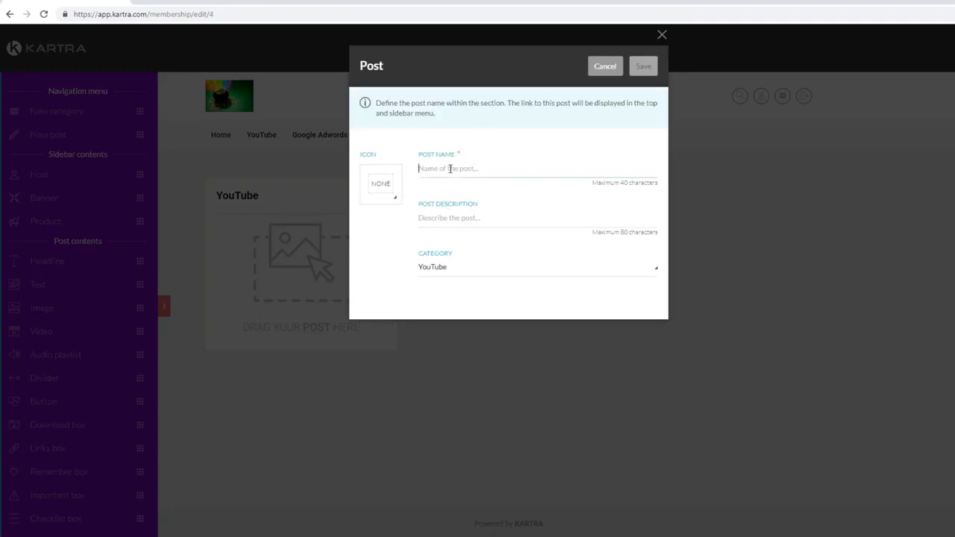
pyautogui.write('We')
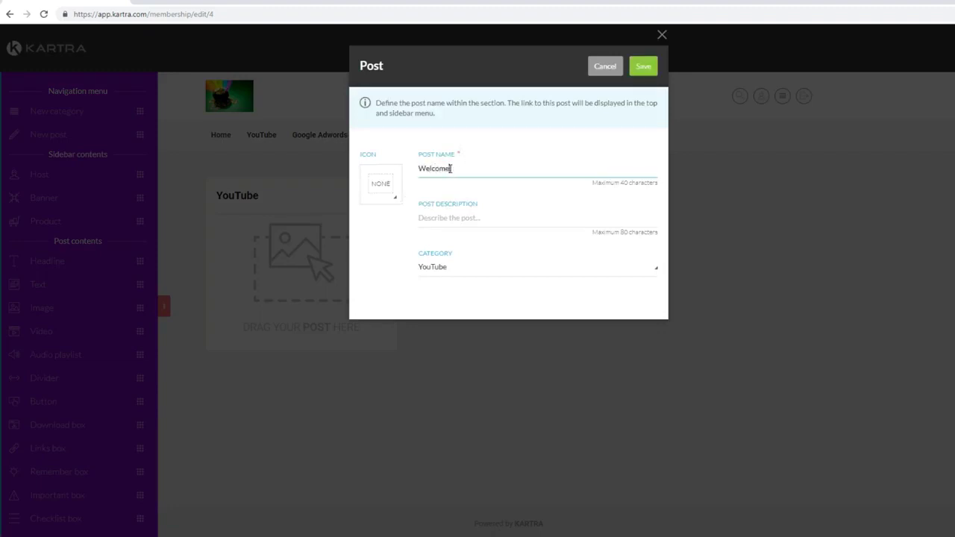
pyautogui.write('lcome')
pyautogui.click(504, 213)
pyautogui.write('4r3r4r4')
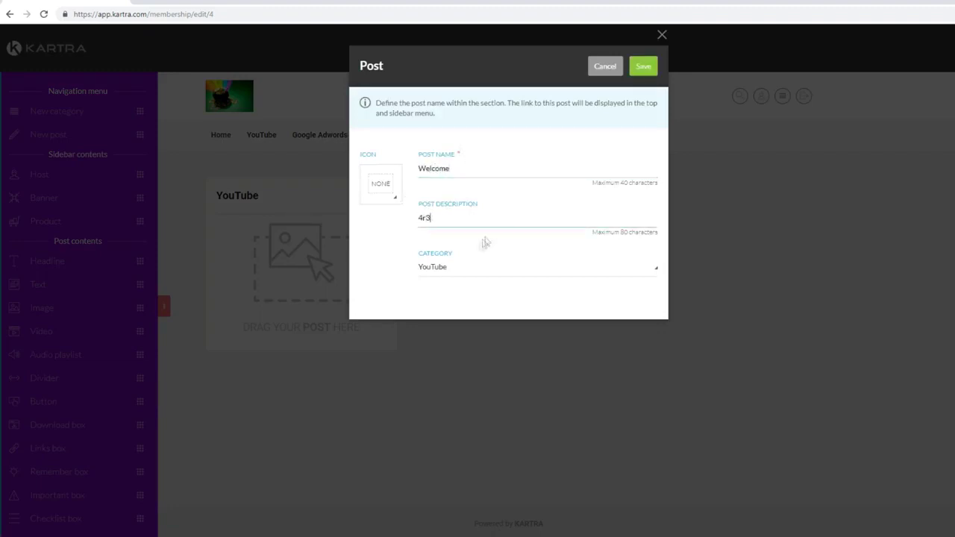
pyautogui.click(471, 295)
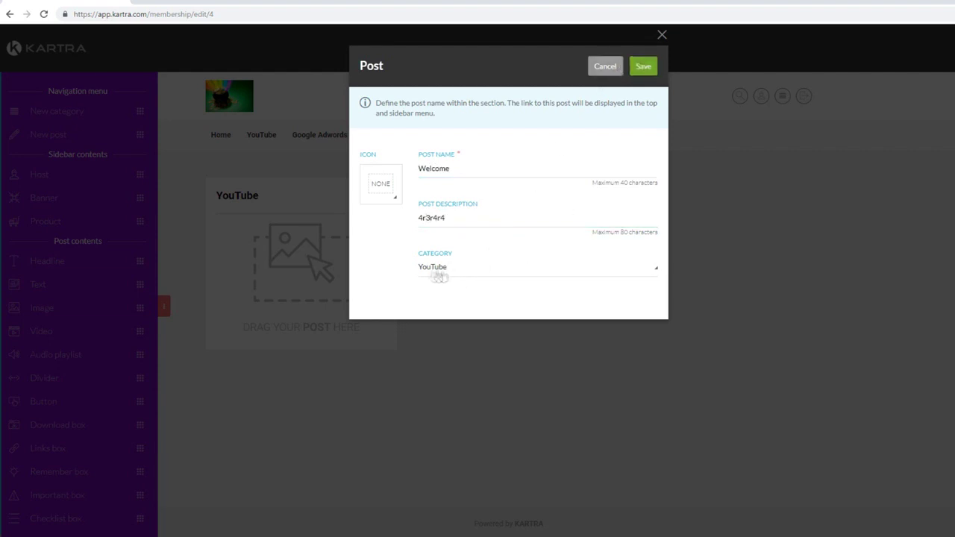
pyautogui.press('Return')
# Add a headline to the Welcome post reading "Welcome to our YouTube course".
pyautogui.moveTo(61, 261); pyautogui.dragTo(558, 240)
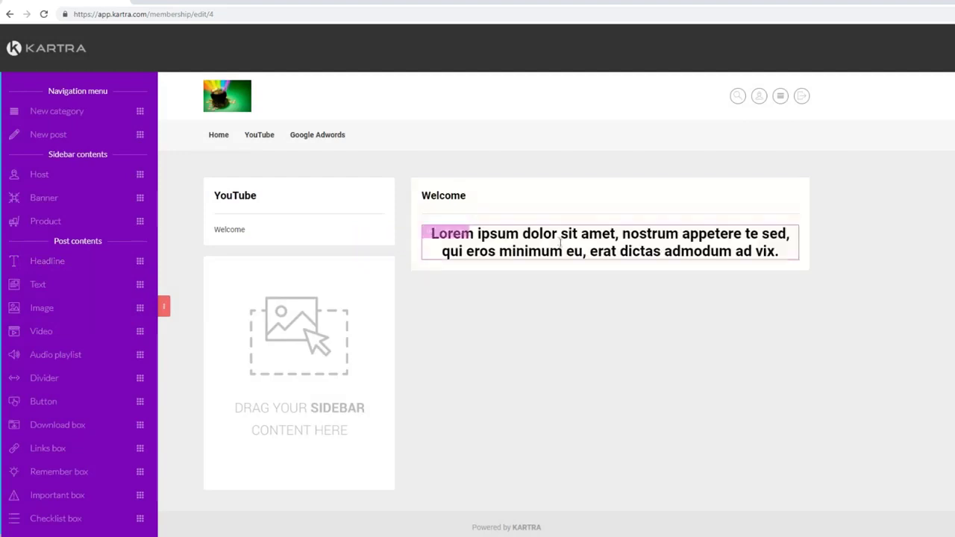
pyautogui.click(785, 246)
pyautogui.moveTo(785, 247); pyautogui.dragTo(399, 234)
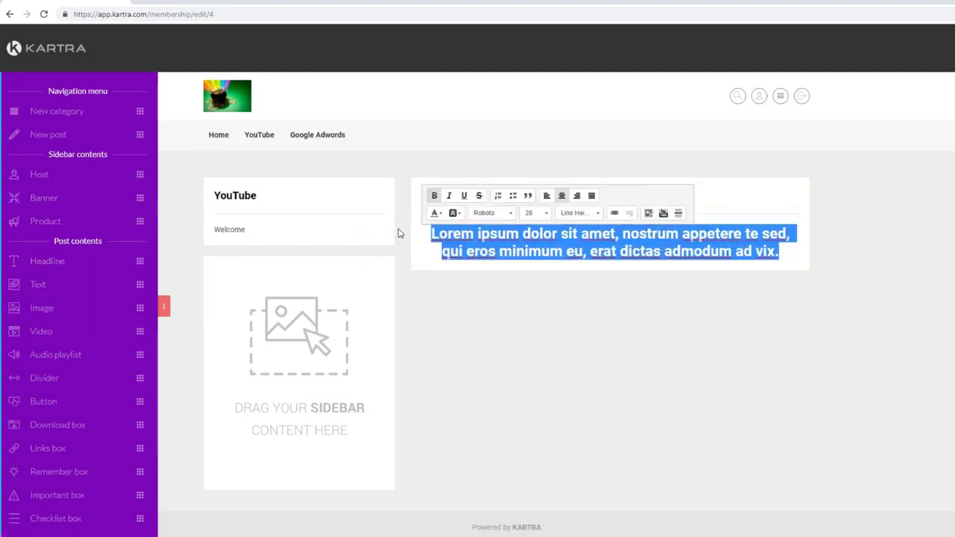
pyautogui.write('Welcome to ')
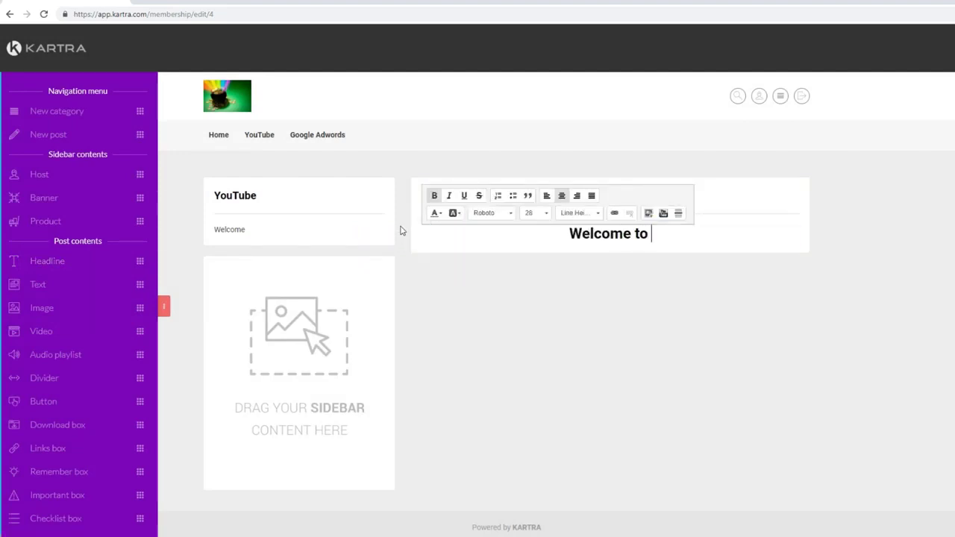
pyautogui.write('our YouTubwe')
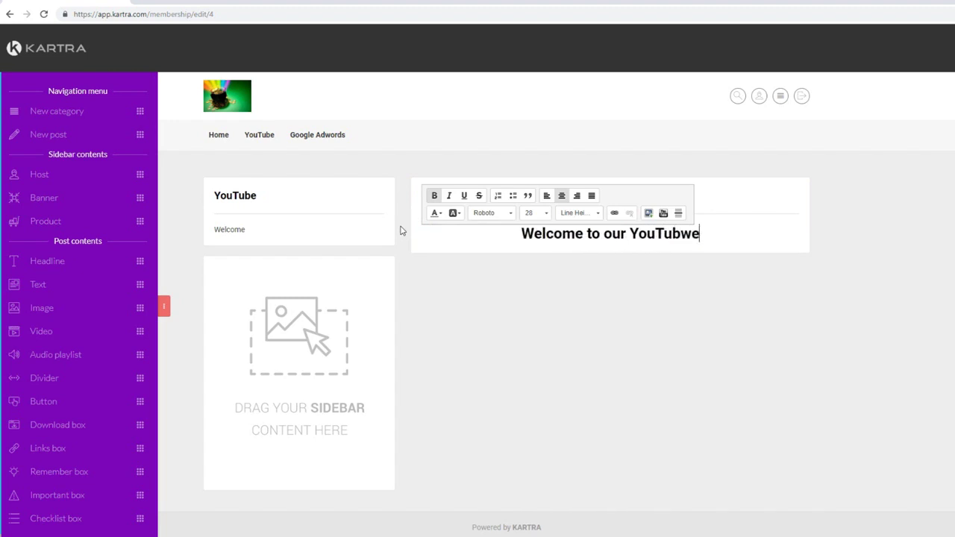
pyautogui.press('BackSpace')
pyautogui.press('BackSpace')
pyautogui.write('e course')
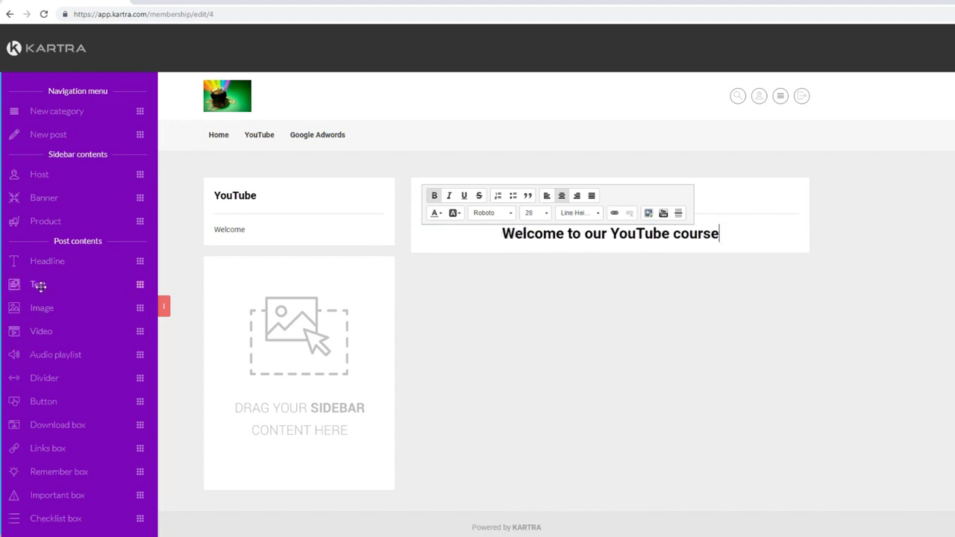
# Insert the Kartra video "CC 4 Day Cash Machine Welcome" from the "4 Day Cash Machine" category below the headline.
pyautogui.moveTo(34, 284); pyautogui.dragTo(39, 288)
pyautogui.moveTo(41, 330); pyautogui.dragTo(550, 313)
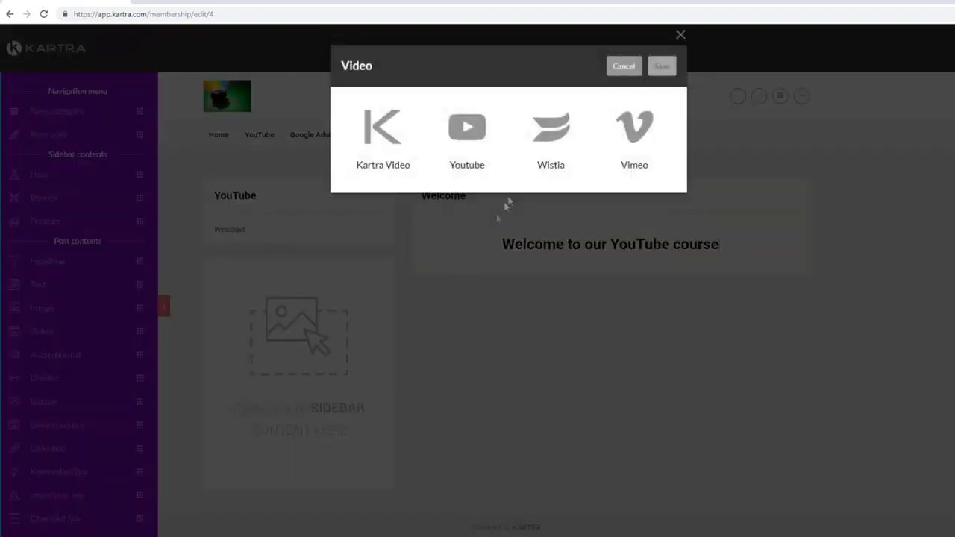
pyautogui.click(380, 142)
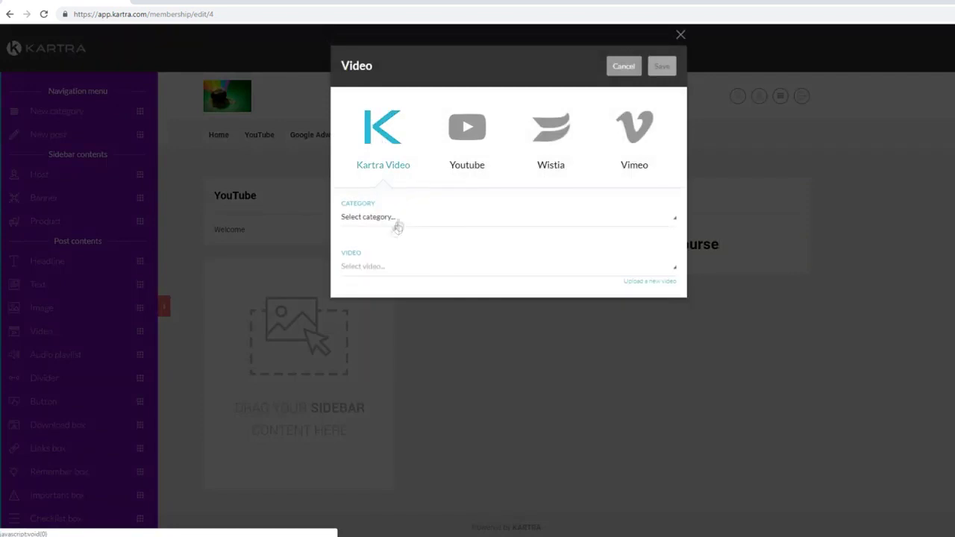
pyautogui.click(375, 218)
pyautogui.click(377, 276)
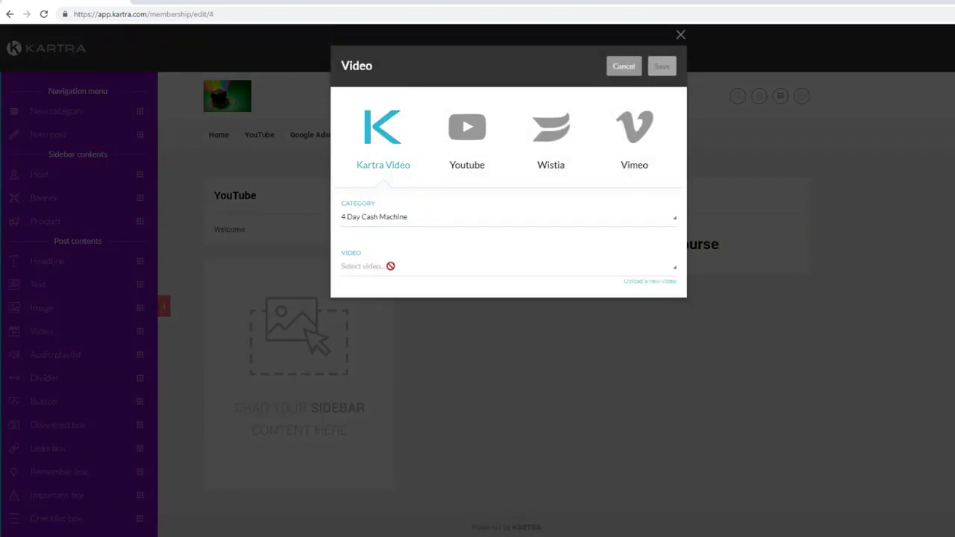
pyautogui.click(565, 267)
pyautogui.click(418, 306)
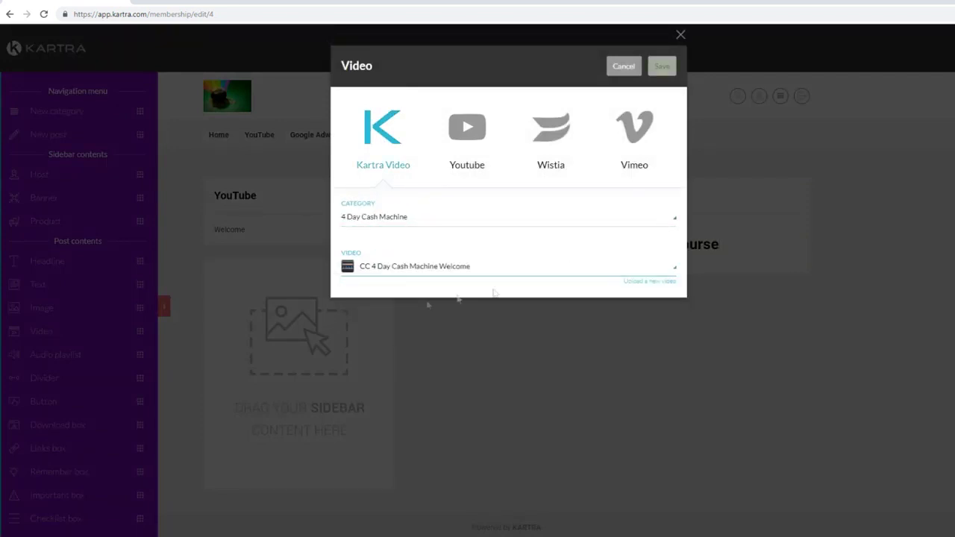
pyautogui.click(662, 67)
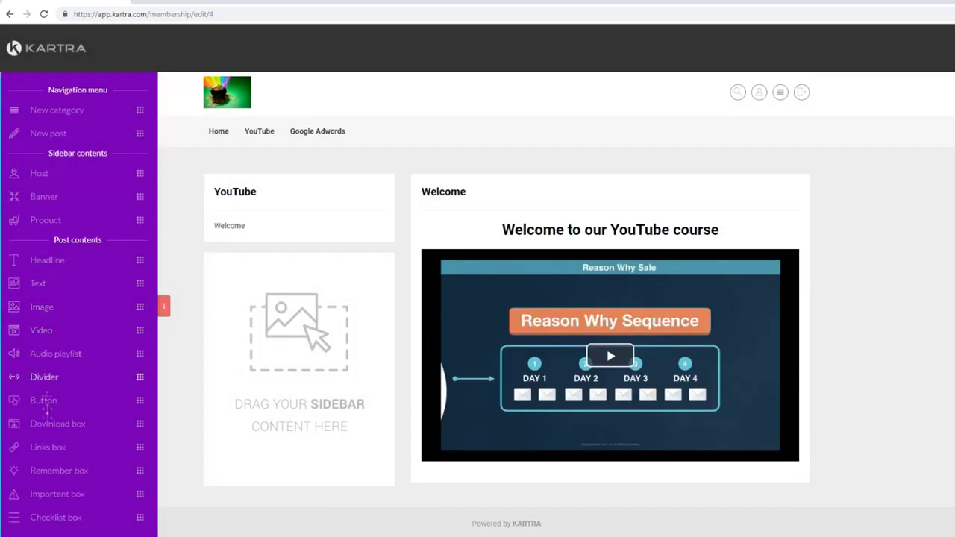
# Add a checklist box below the video and an important box beneath it.
pyautogui.moveTo(56, 515); pyautogui.dragTo(520, 460)
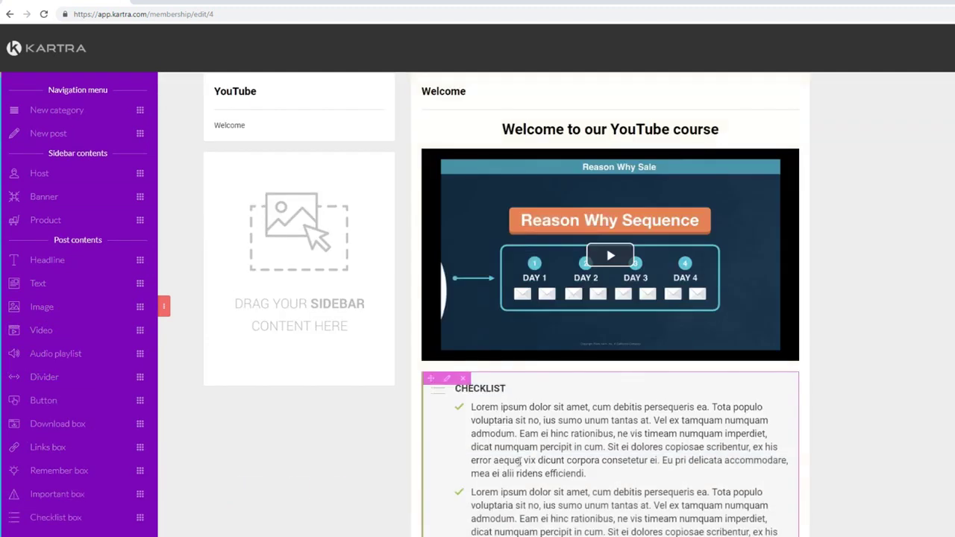
pyautogui.scroll(-2, 520, 461)
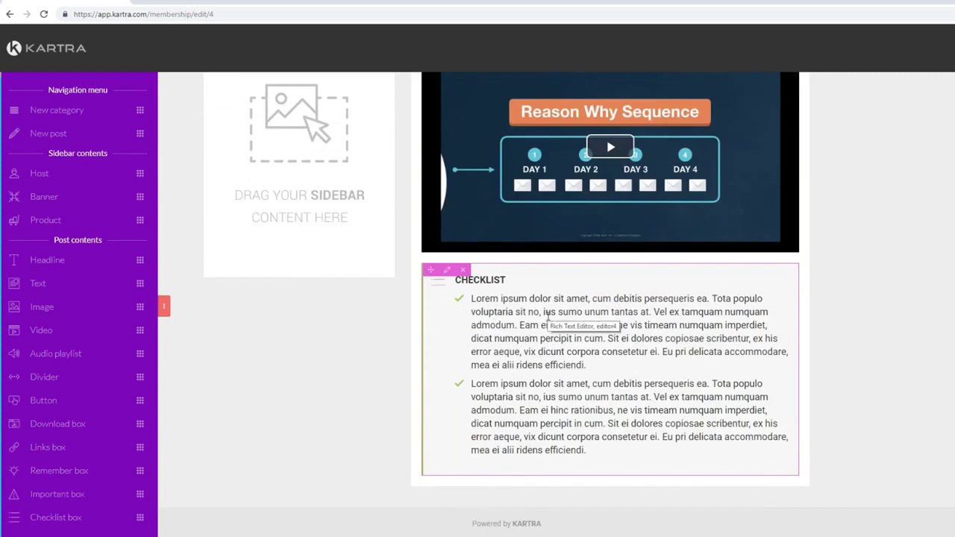
pyautogui.moveTo(50, 494); pyautogui.dragTo(533, 459)
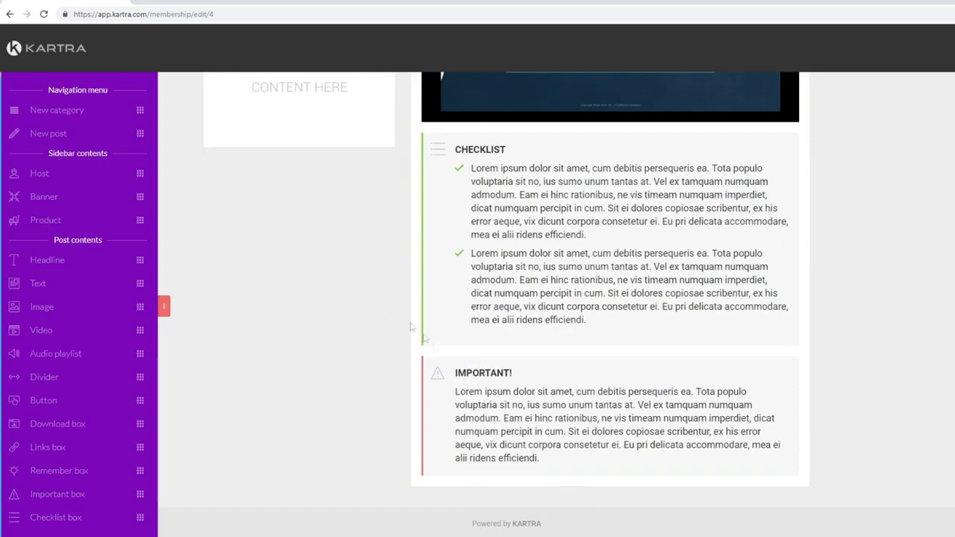
# Replace a few words in the important box's text with "t4334t" and select part of the checklist text.
pyautogui.click(510, 418)
pyautogui.moveTo(504, 418); pyautogui.dragTo(532, 418)
pyautogui.write('t4334t')
pyautogui.moveTo(630, 279); pyautogui.dragTo(479, 221)
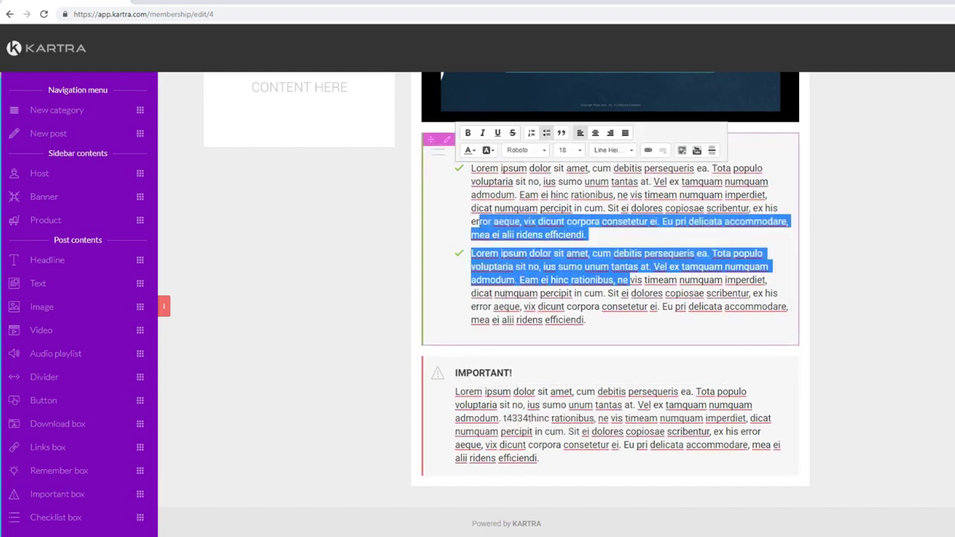
# Try adding a banner and a product to the YouTube page's sidebar.
pyautogui.scroll(5, 411, 260)
pyautogui.moveTo(43, 196); pyautogui.dragTo(261, 278)
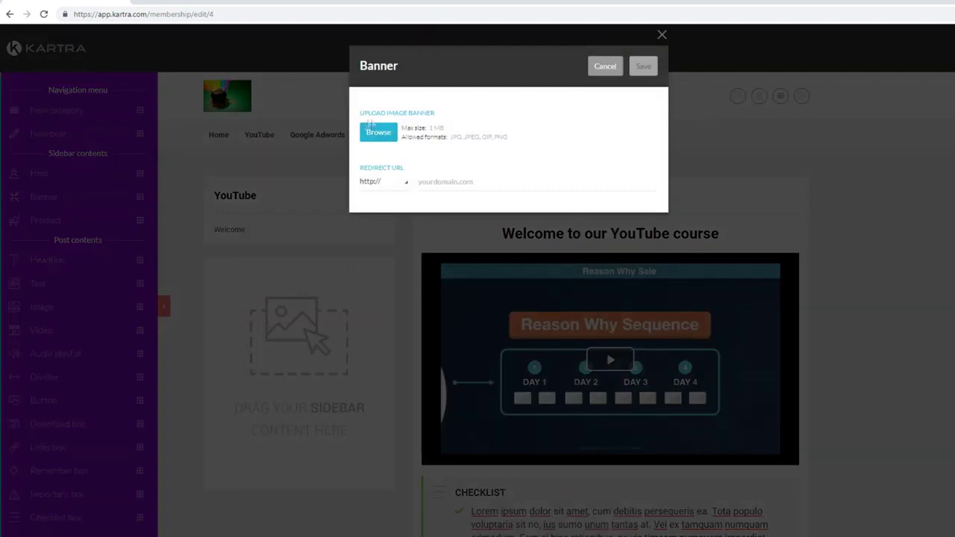
pyautogui.click(606, 69)
pyautogui.moveTo(75, 222); pyautogui.dragTo(263, 279)
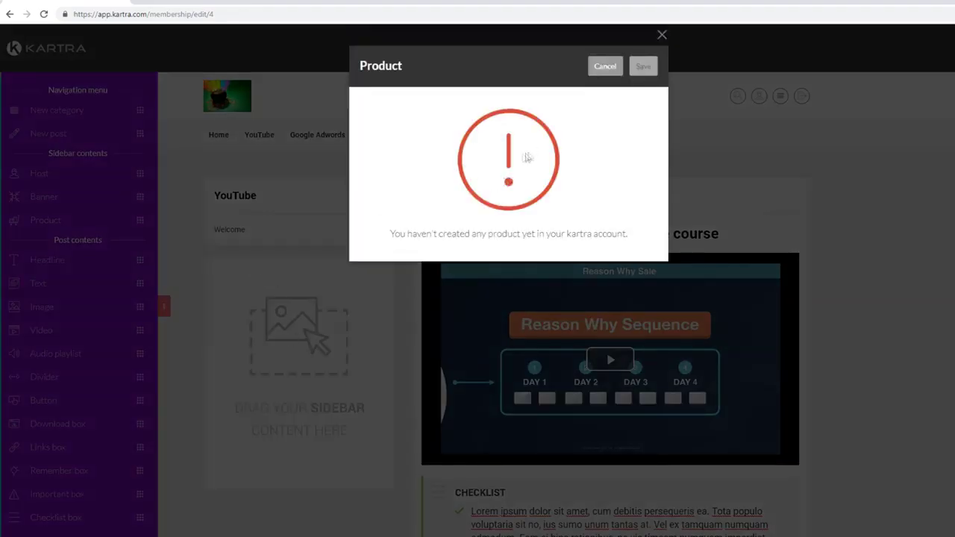
pyautogui.click(605, 66)
pyautogui.moveTo(46, 220)
pyautogui.mouseDown()
pyautogui.moveTo(273, 279)
pyautogui.moveTo(281, 272)
pyautogui.moveTo(45, 221)
pyautogui.mouseUp()
# Add a host profile to the YouTube page's sidebar and leave the membership builder.
pyautogui.moveTo(40, 173); pyautogui.dragTo(254, 272)
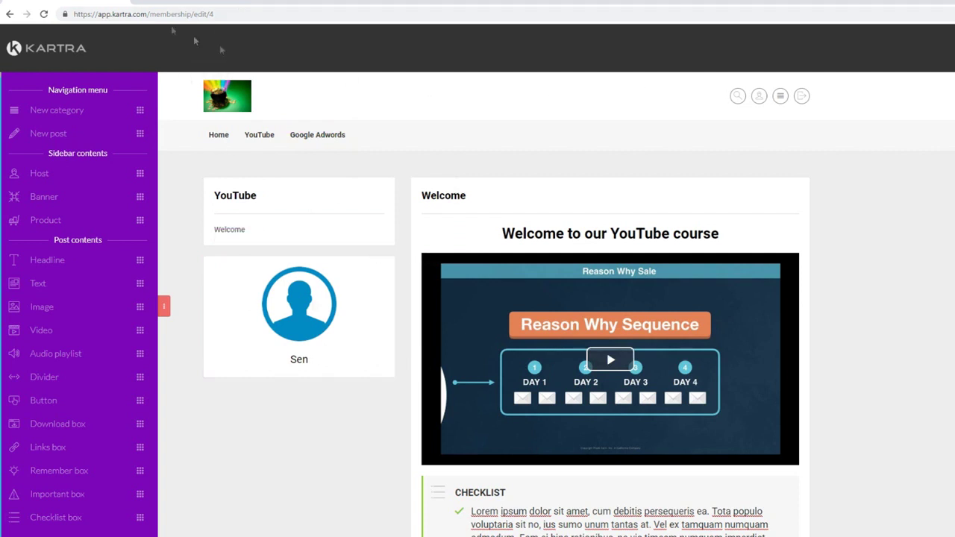
pyautogui.click(14, 50)
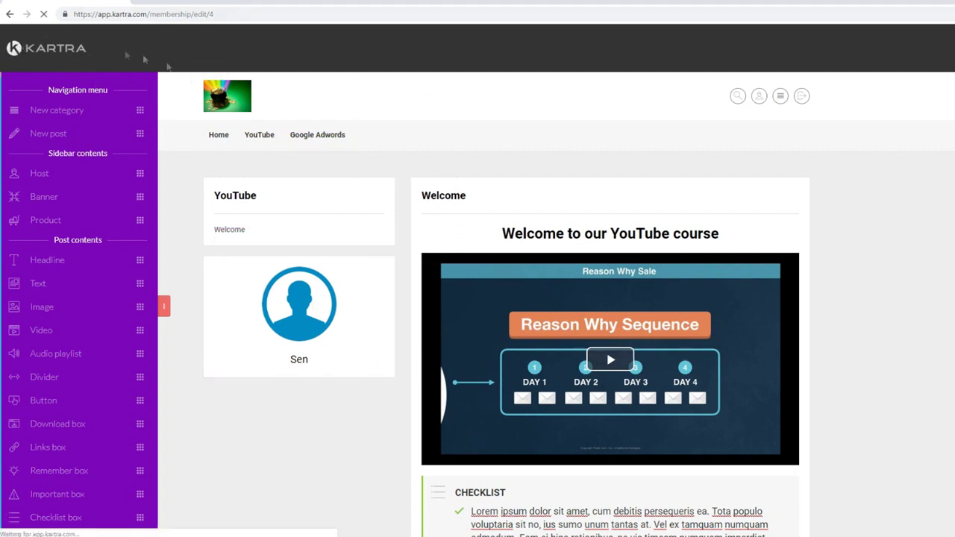